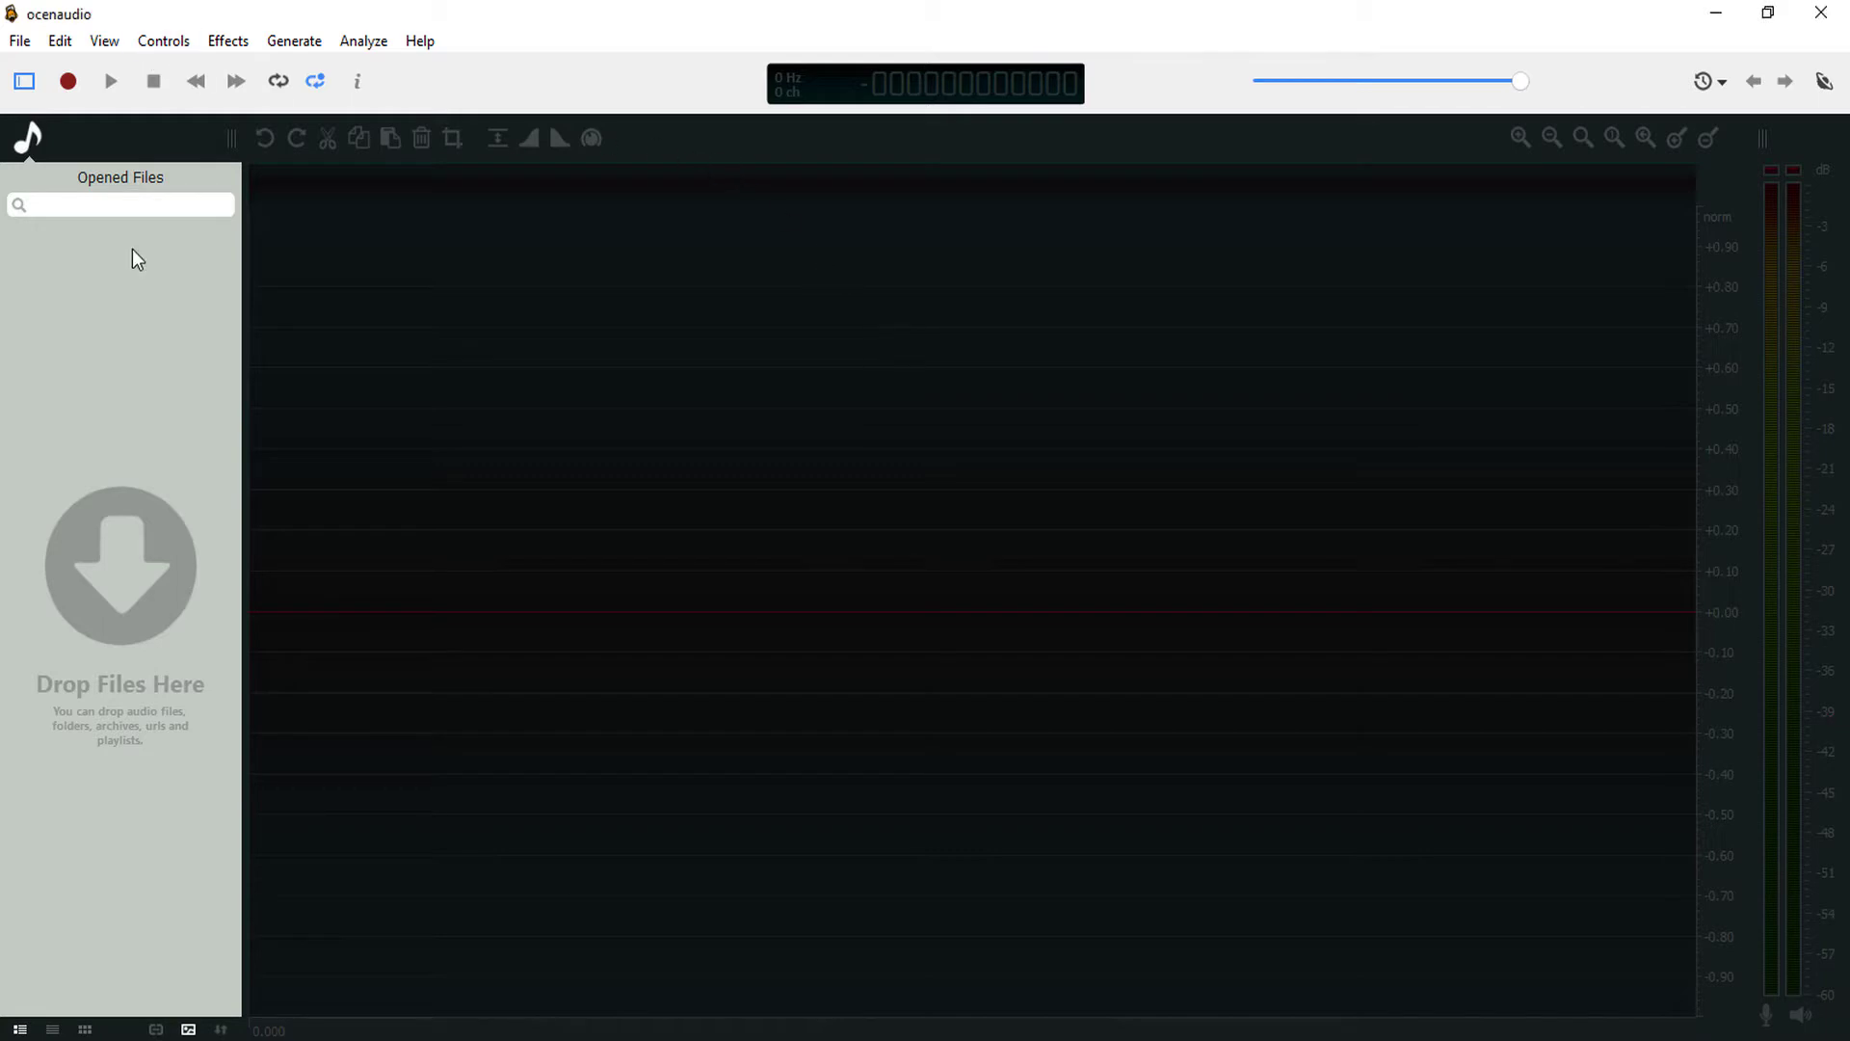
# - Create a 44100 Hz mono 24-bit file and record about nine seconds of speech
pyautogui.hotkey('ctrl', 'n')
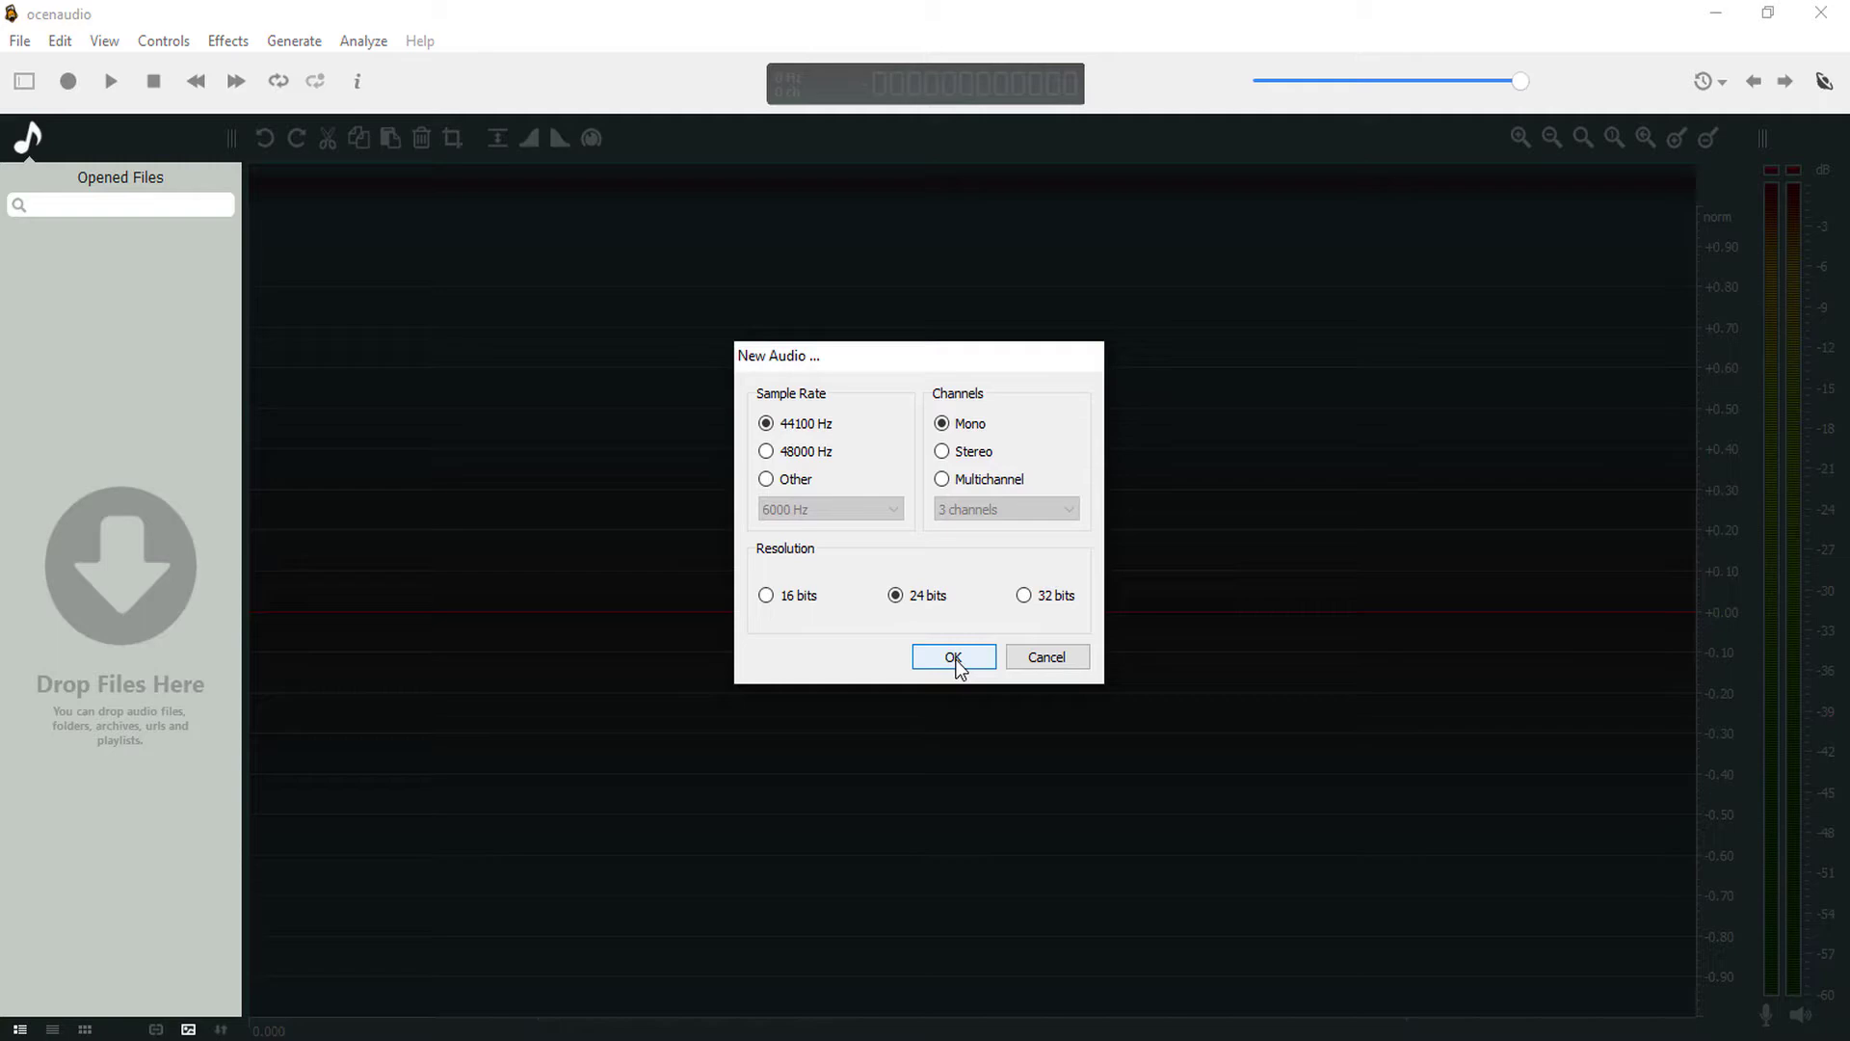
pyautogui.click(953, 658)
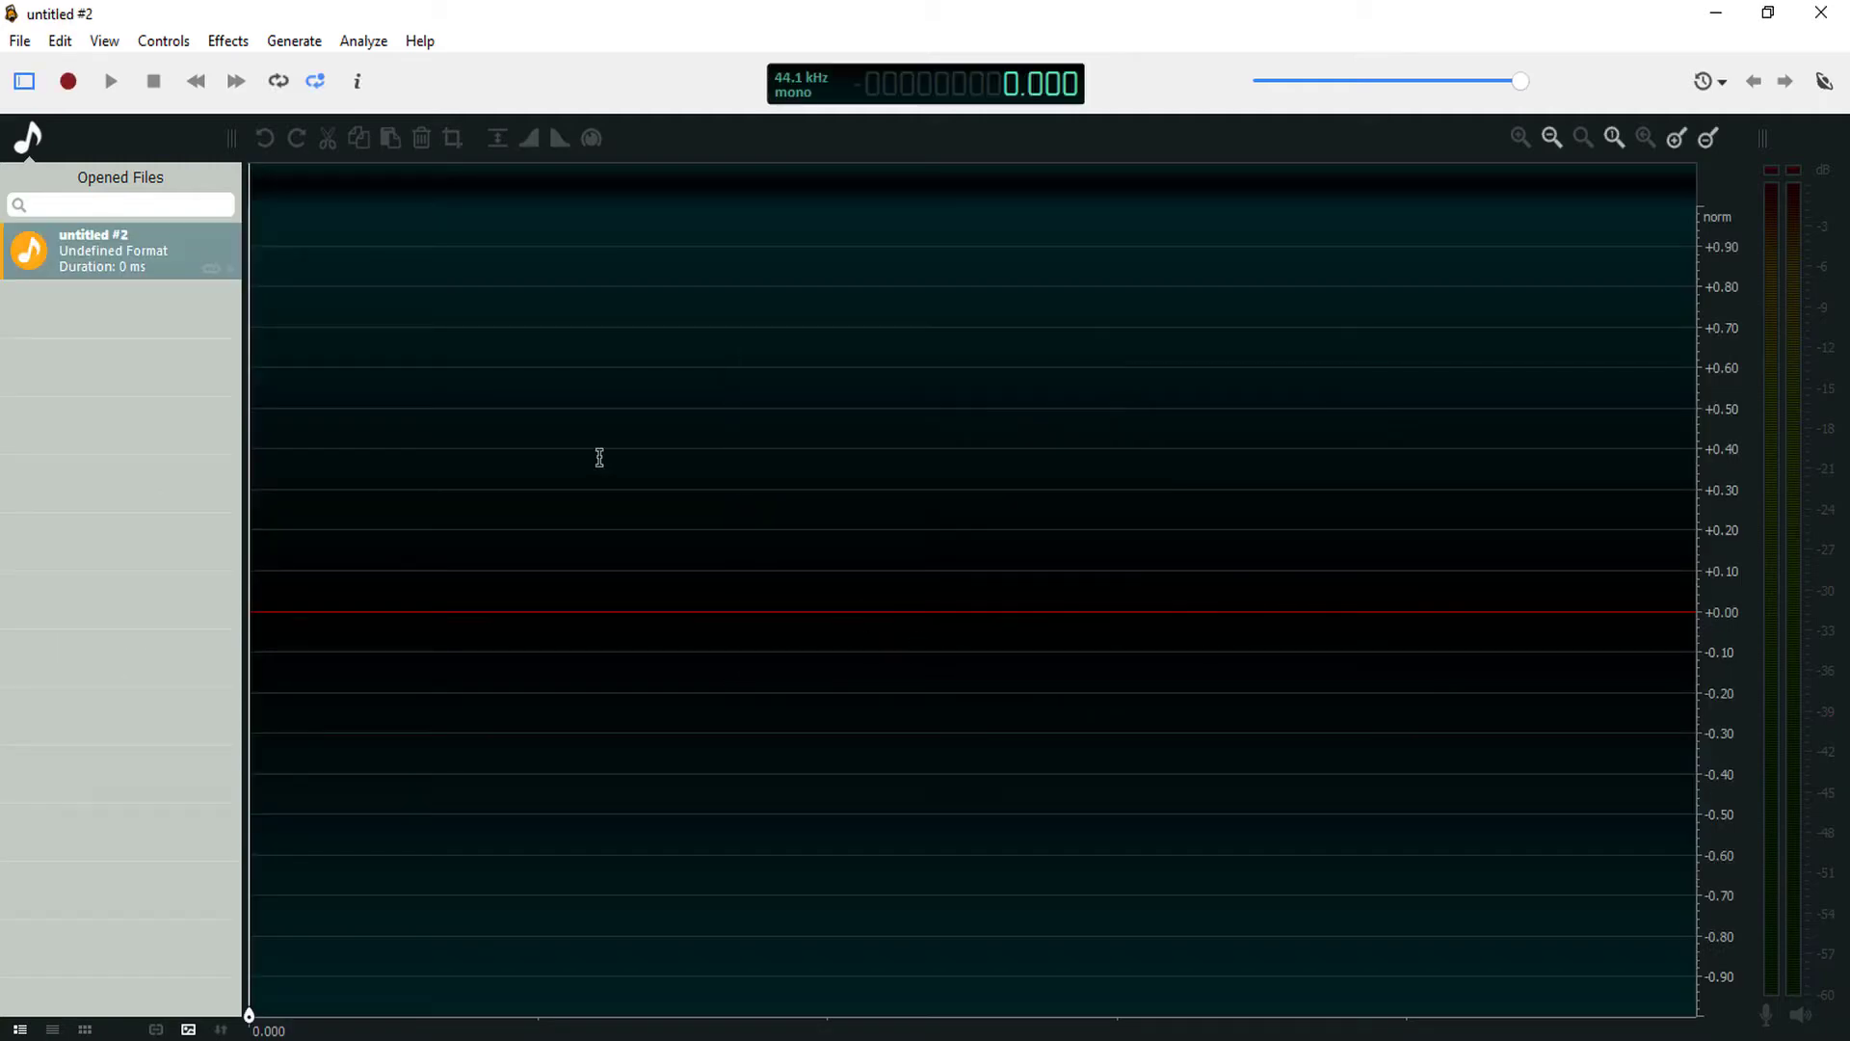
pyautogui.click(68, 82)
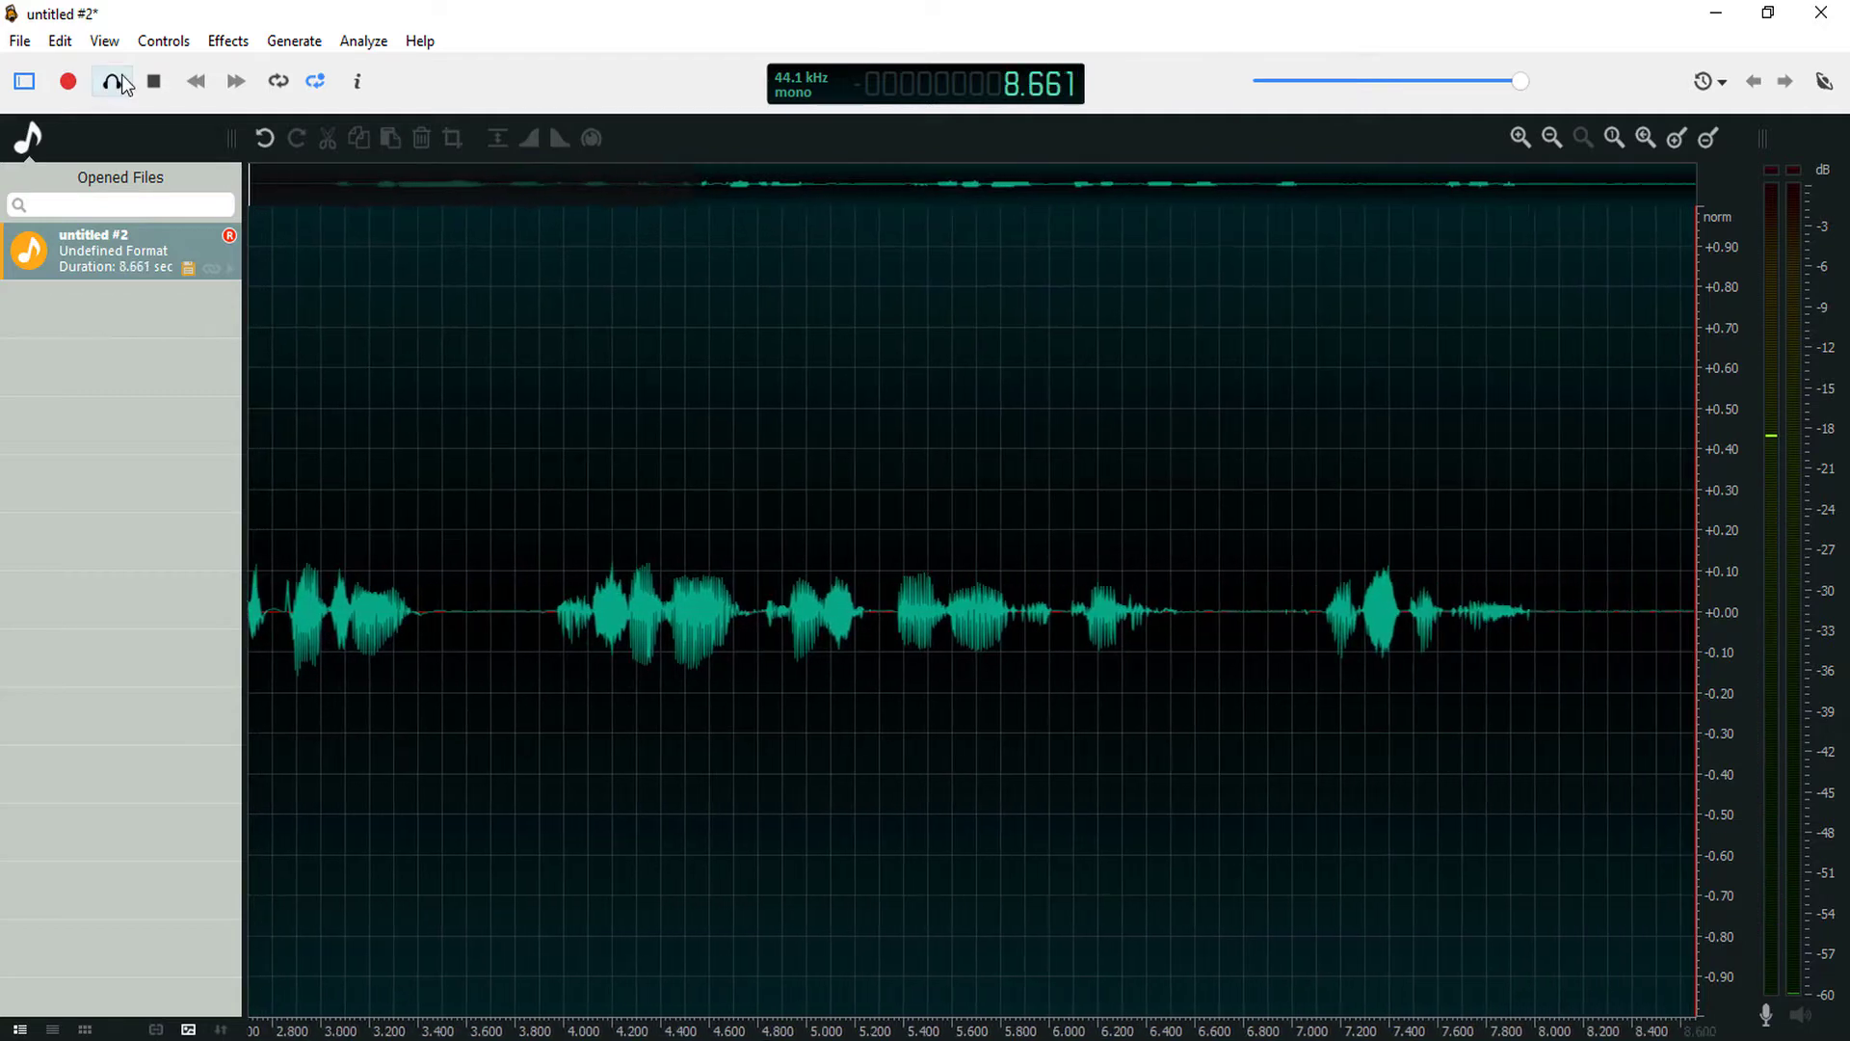
pyautogui.click(154, 81)
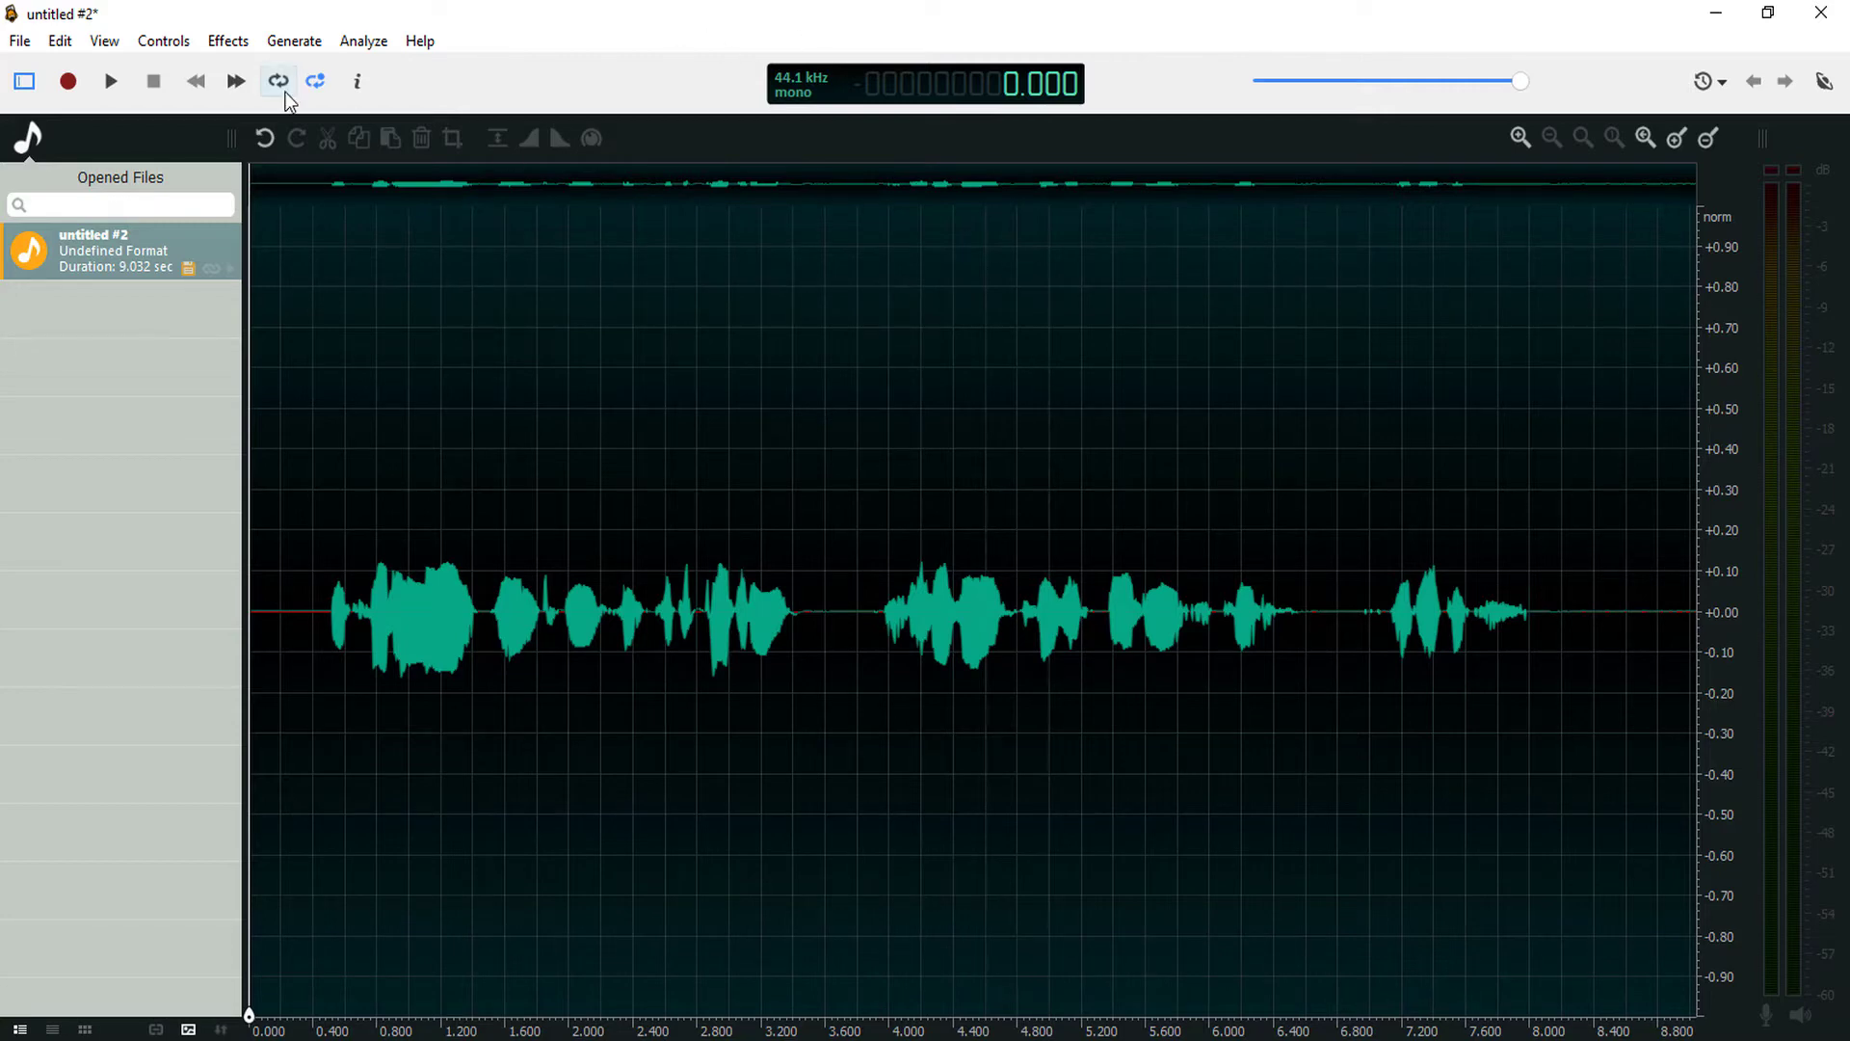
# - Bring up the Save dialog for the untitled recording from the File menu
pyautogui.click(26, 41)
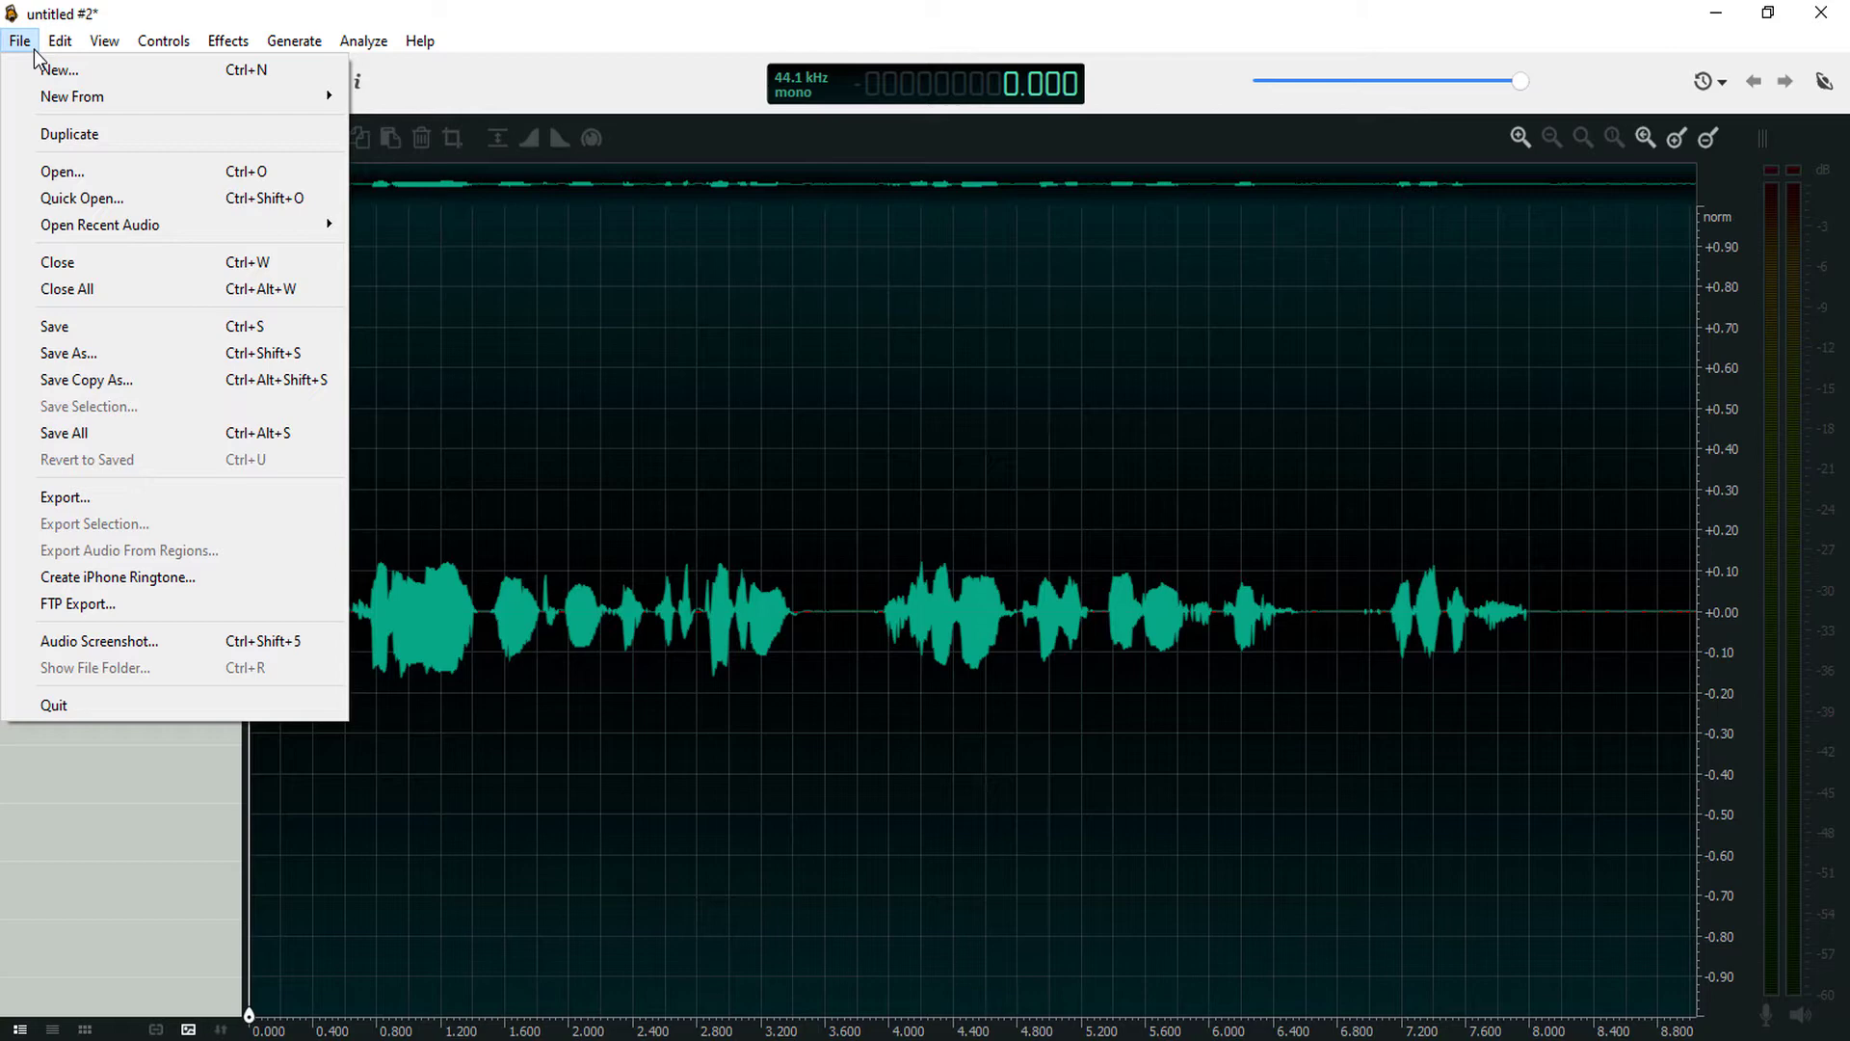
pyautogui.click(117, 12)
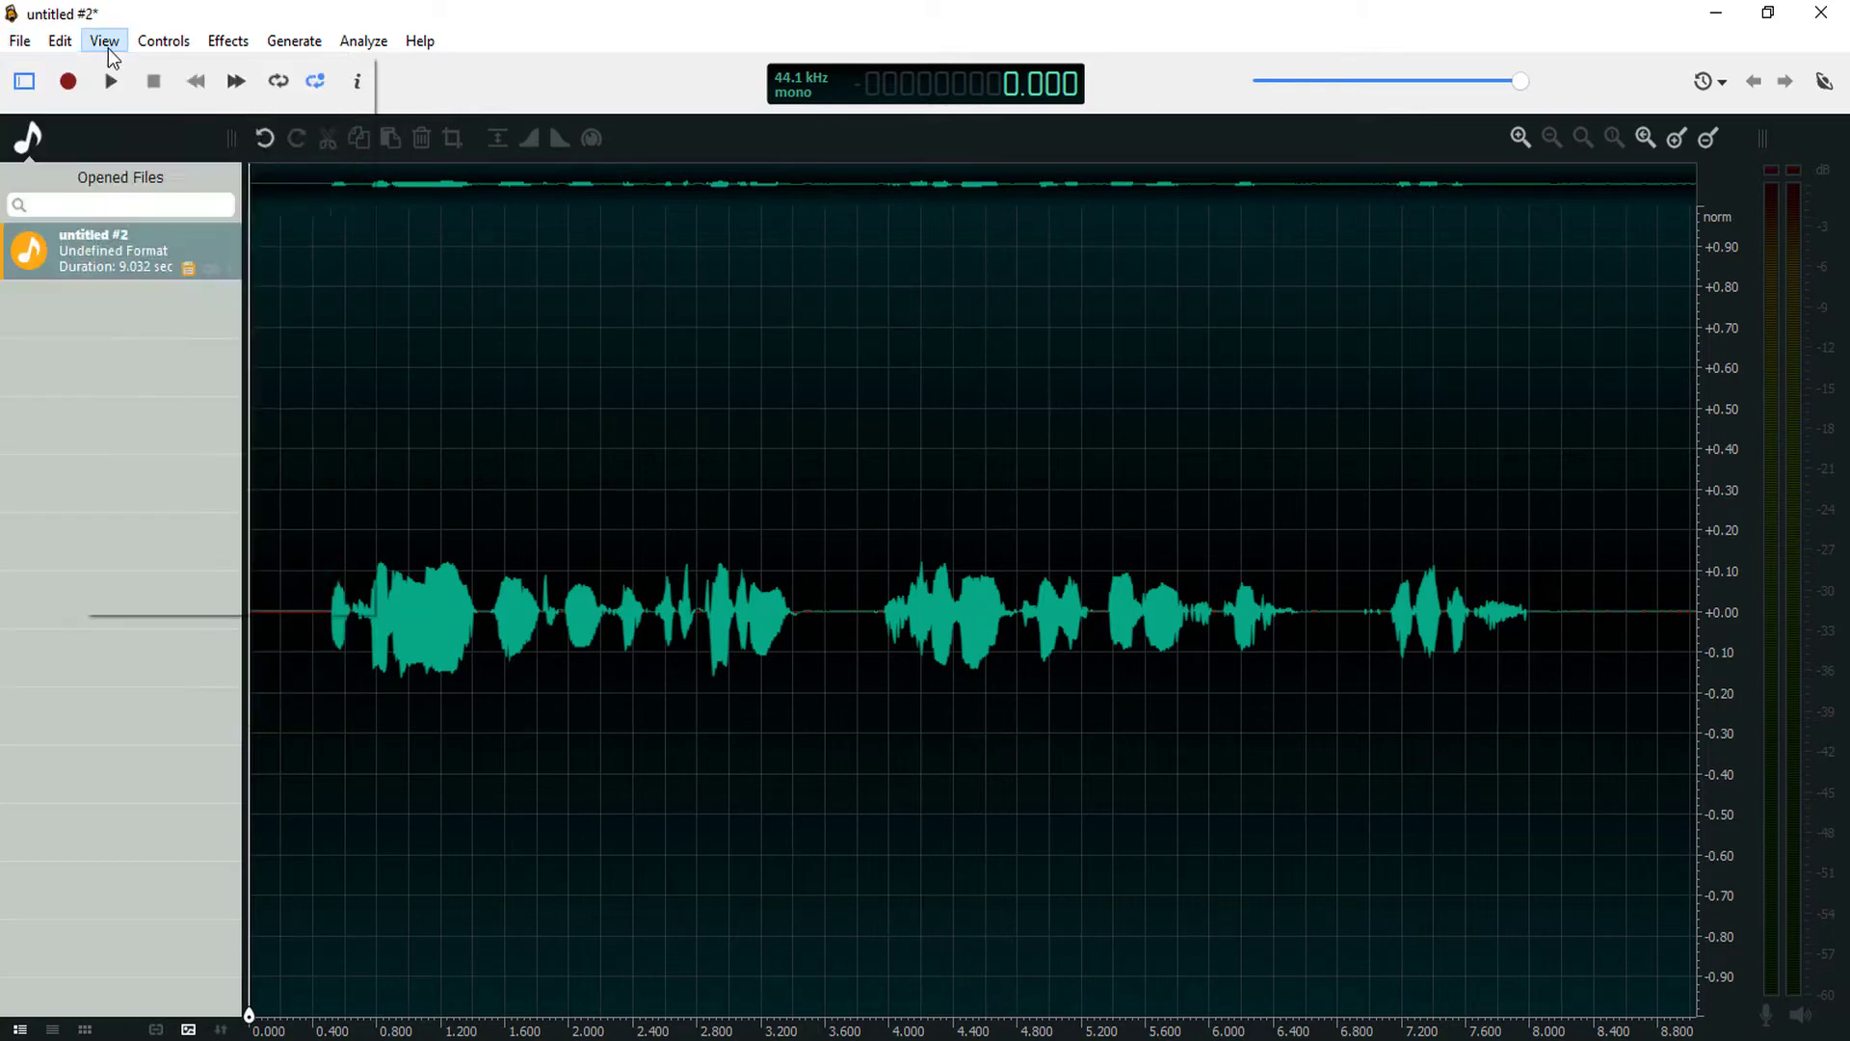
pyautogui.click(20, 40)
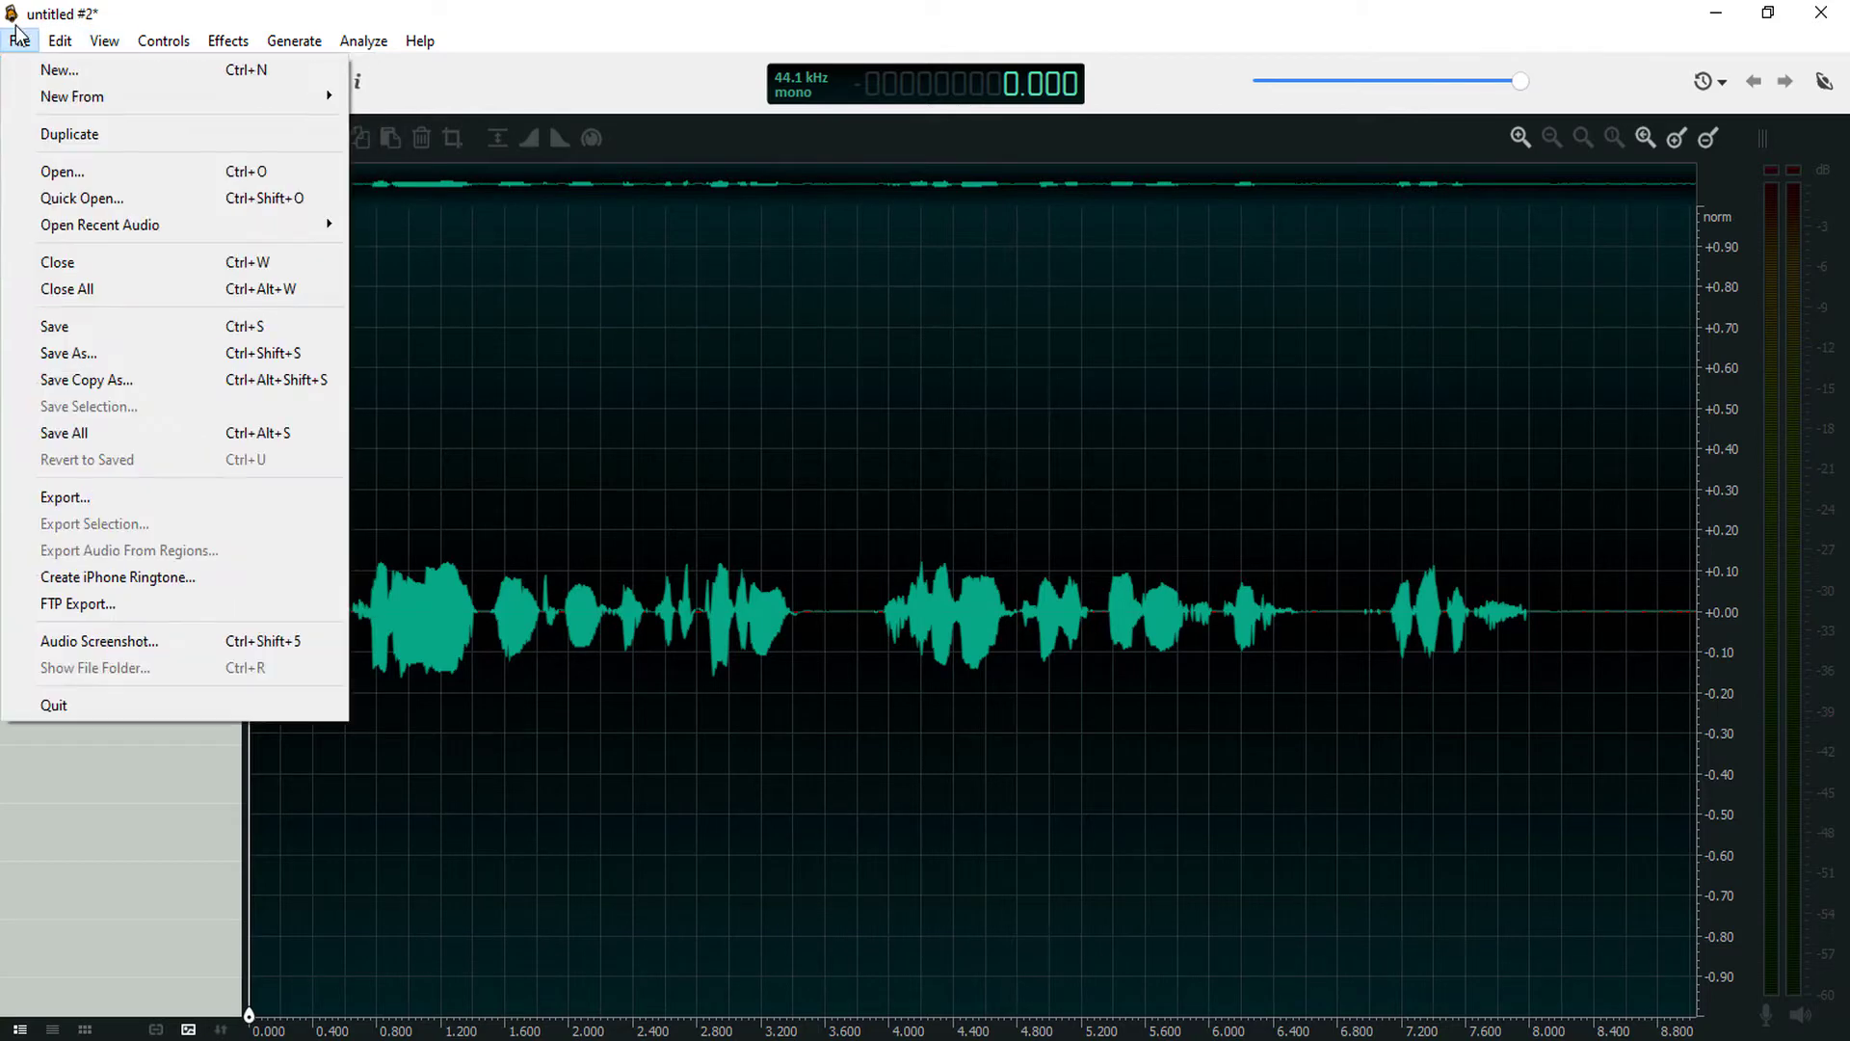
pyautogui.click(73, 337)
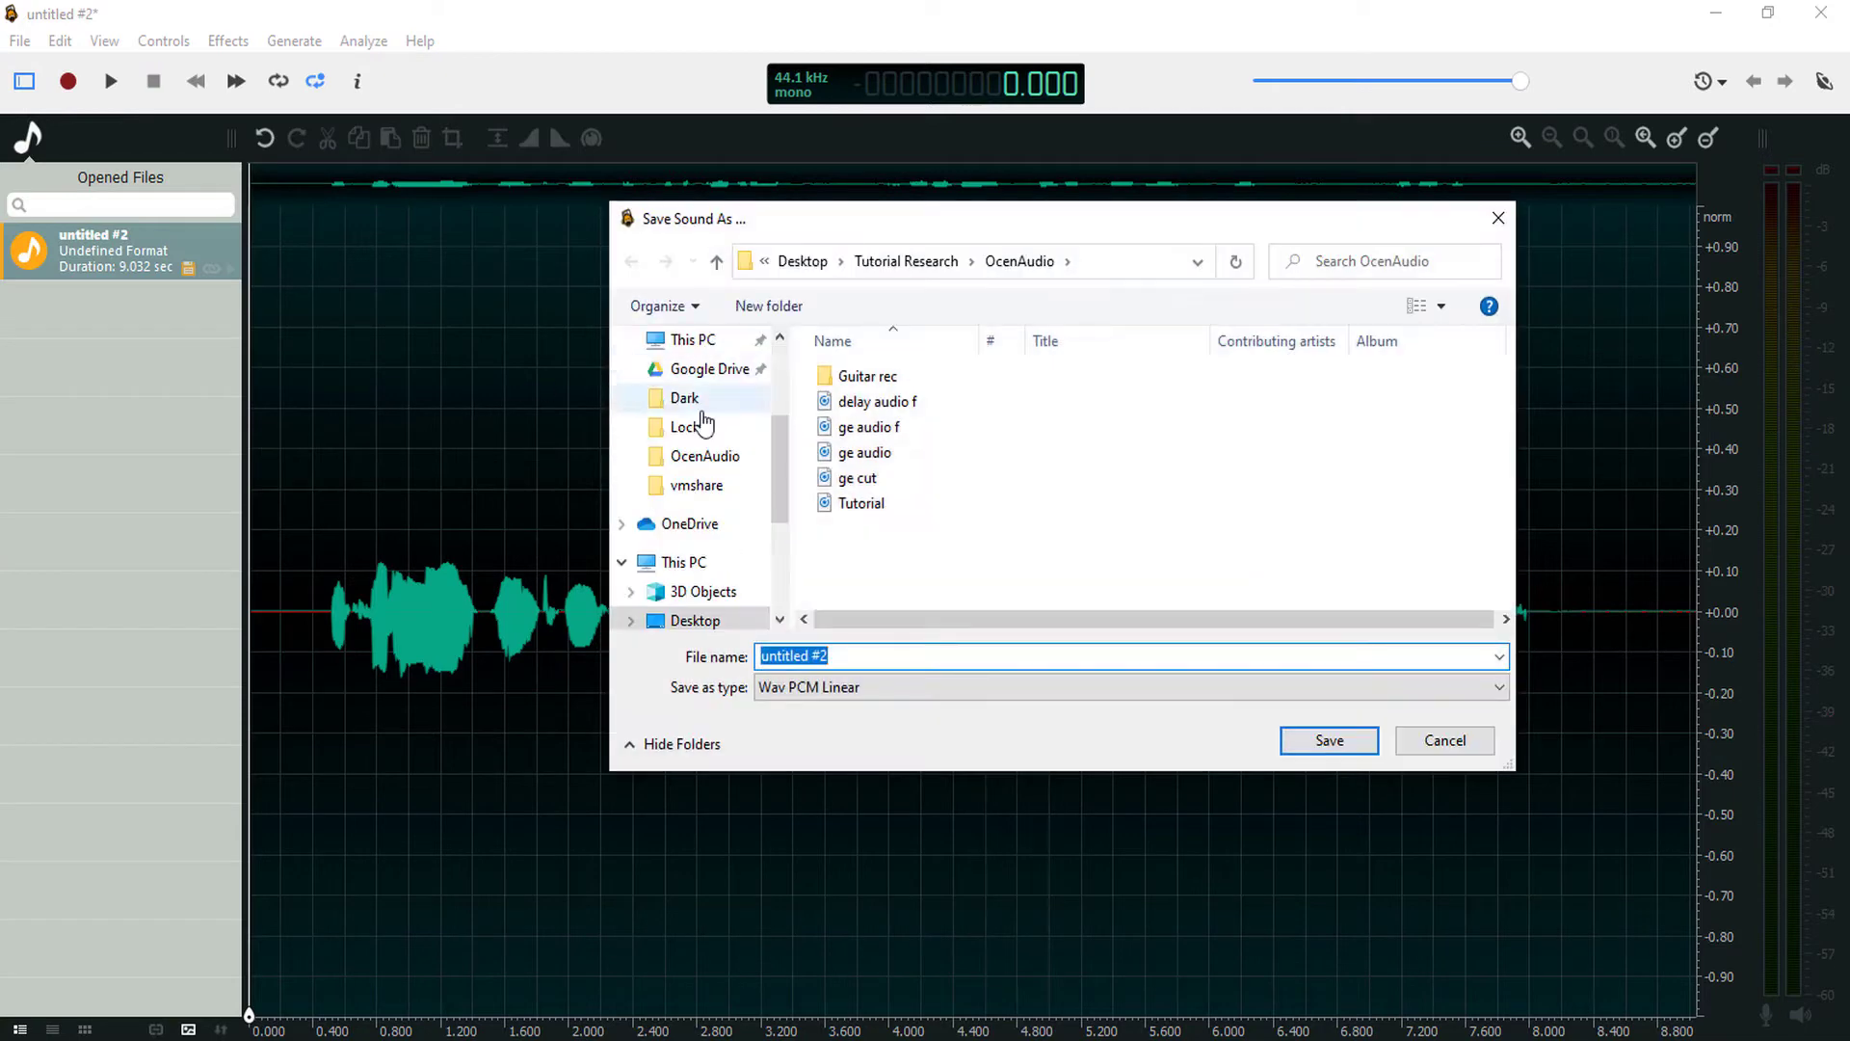
# - Open the Save as type list of audio formats to look for MP3
pyautogui.click(776, 691)
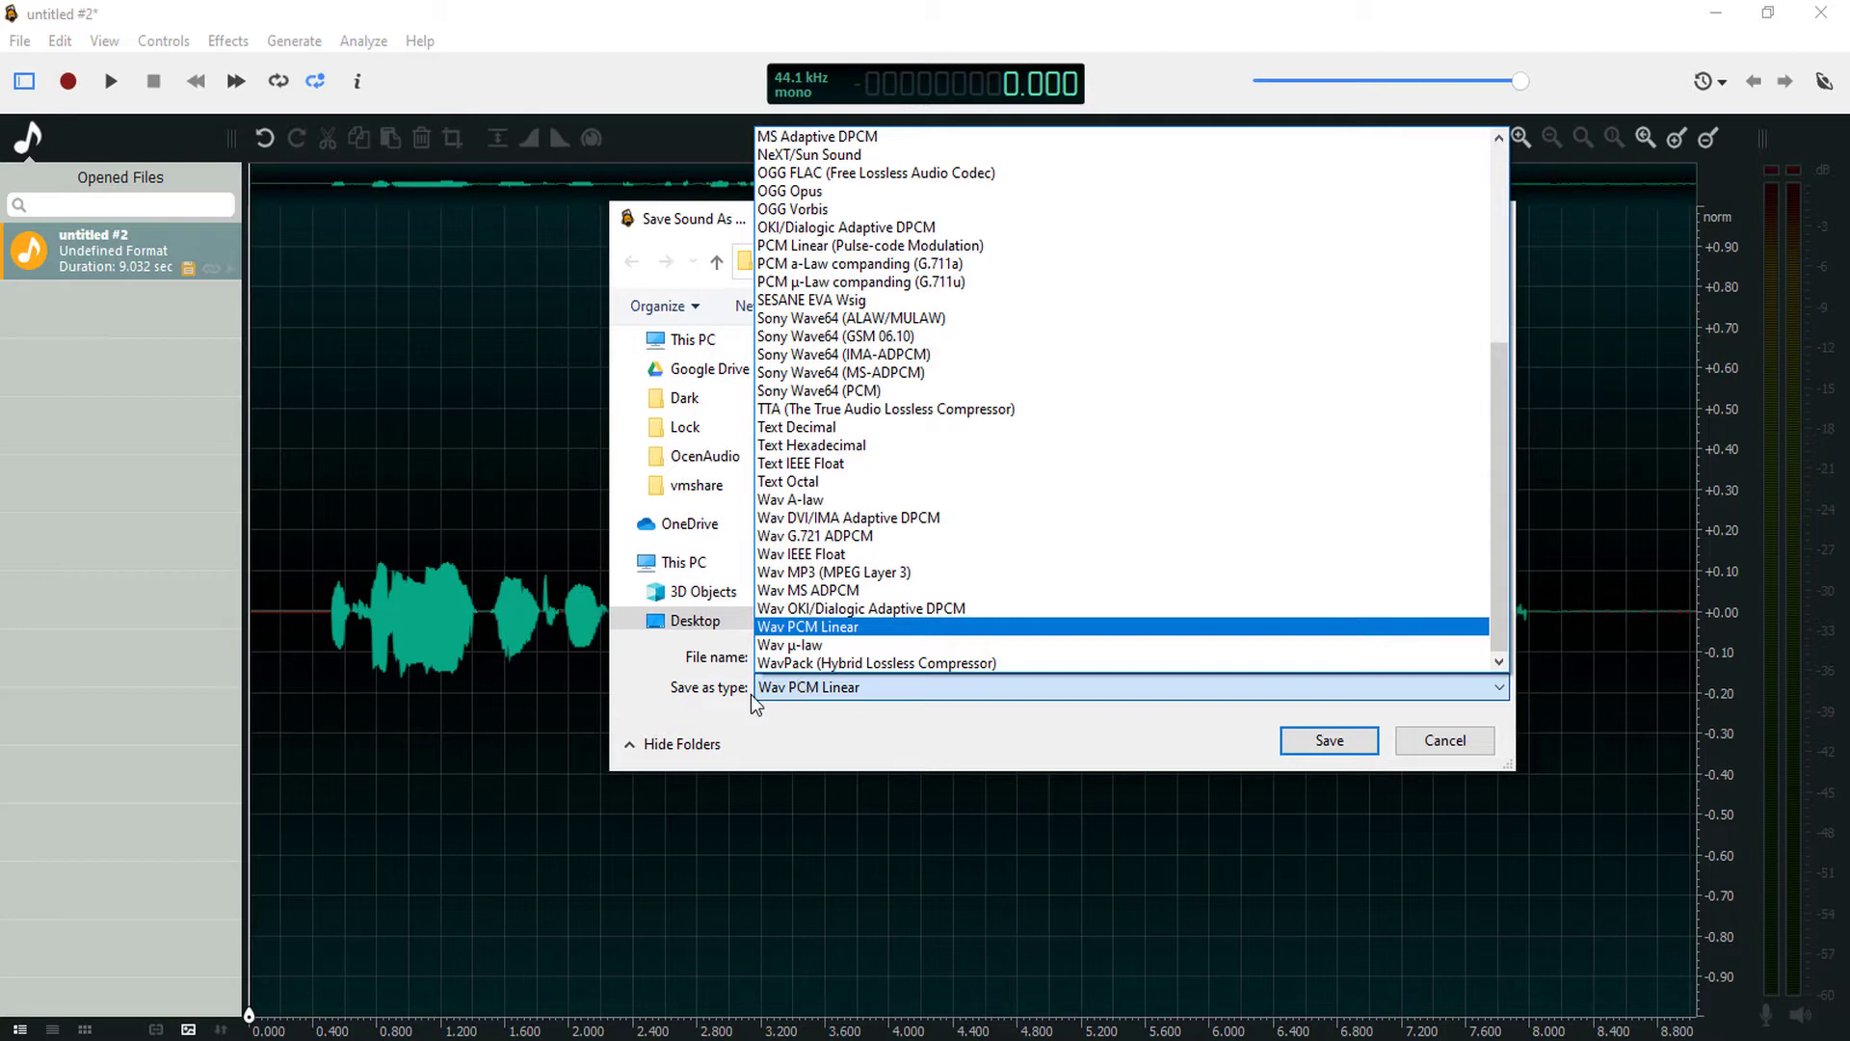
pyautogui.scroll(3, 896, 433)
pyautogui.scroll(3, 896, 312)
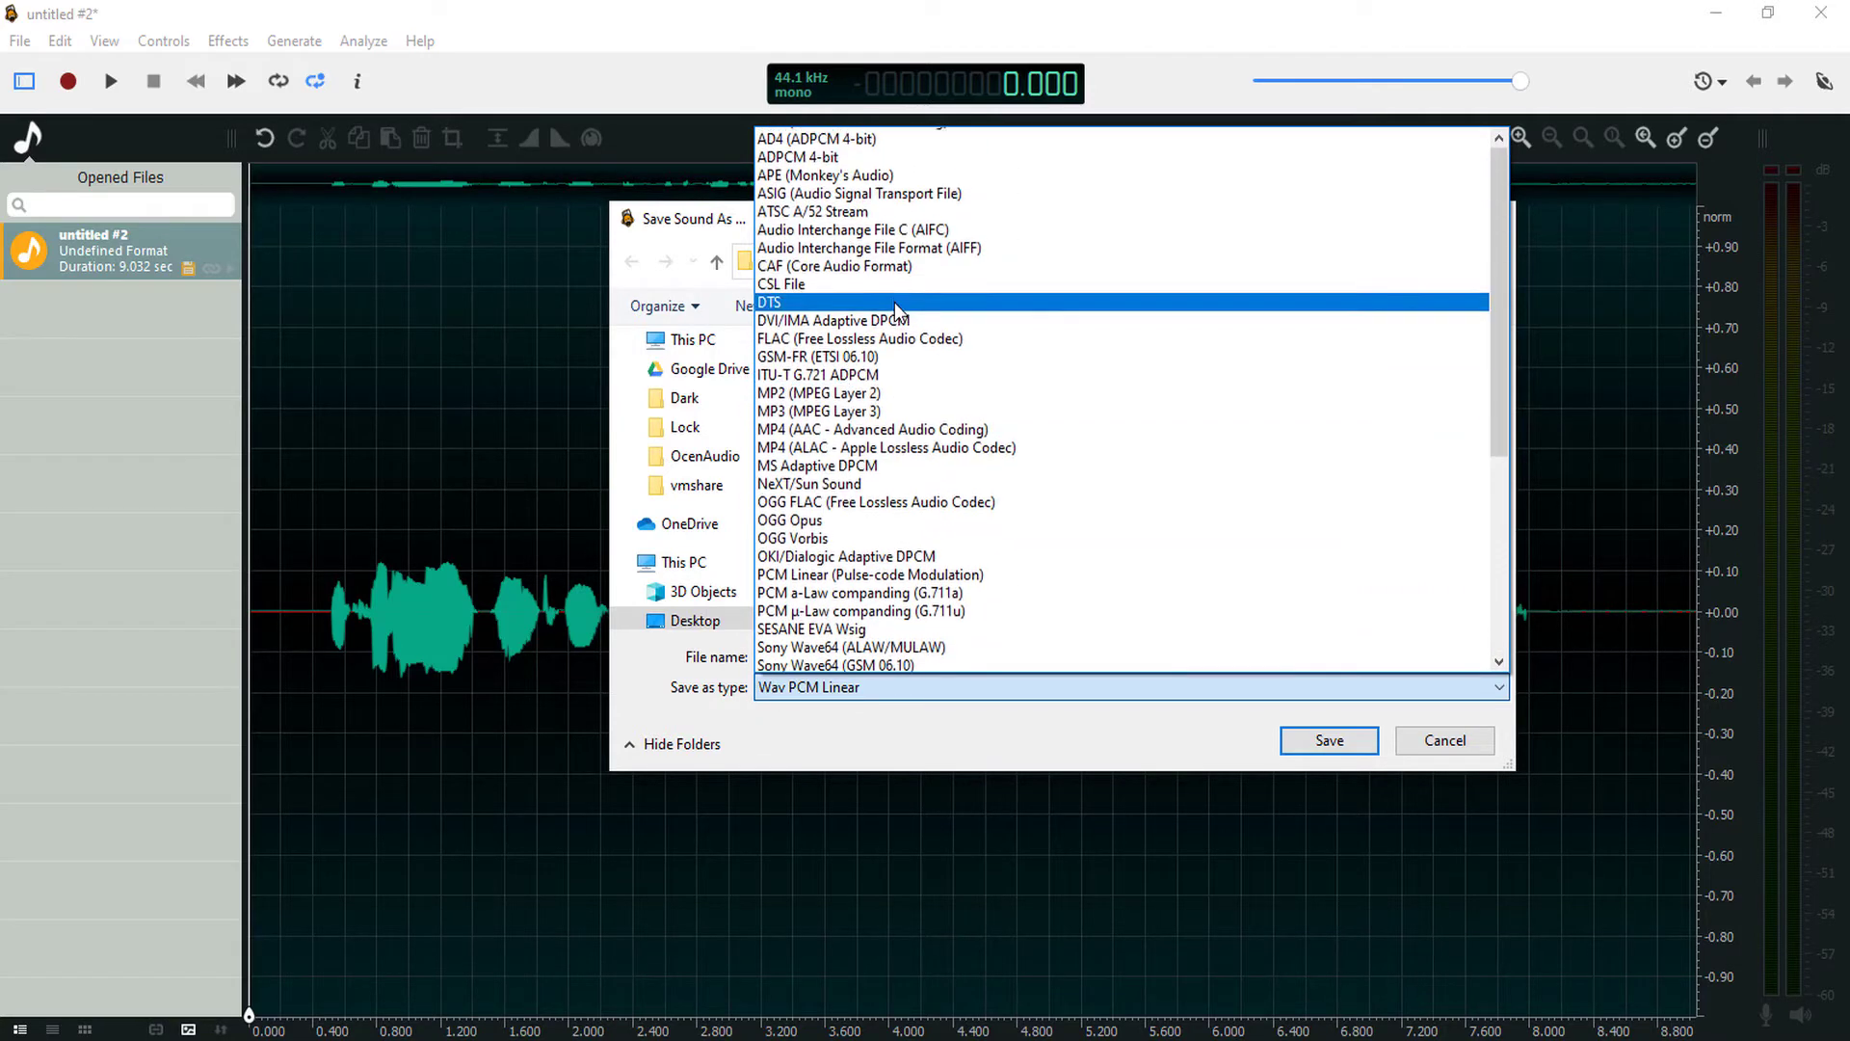
pyautogui.scroll(1, 896, 311)
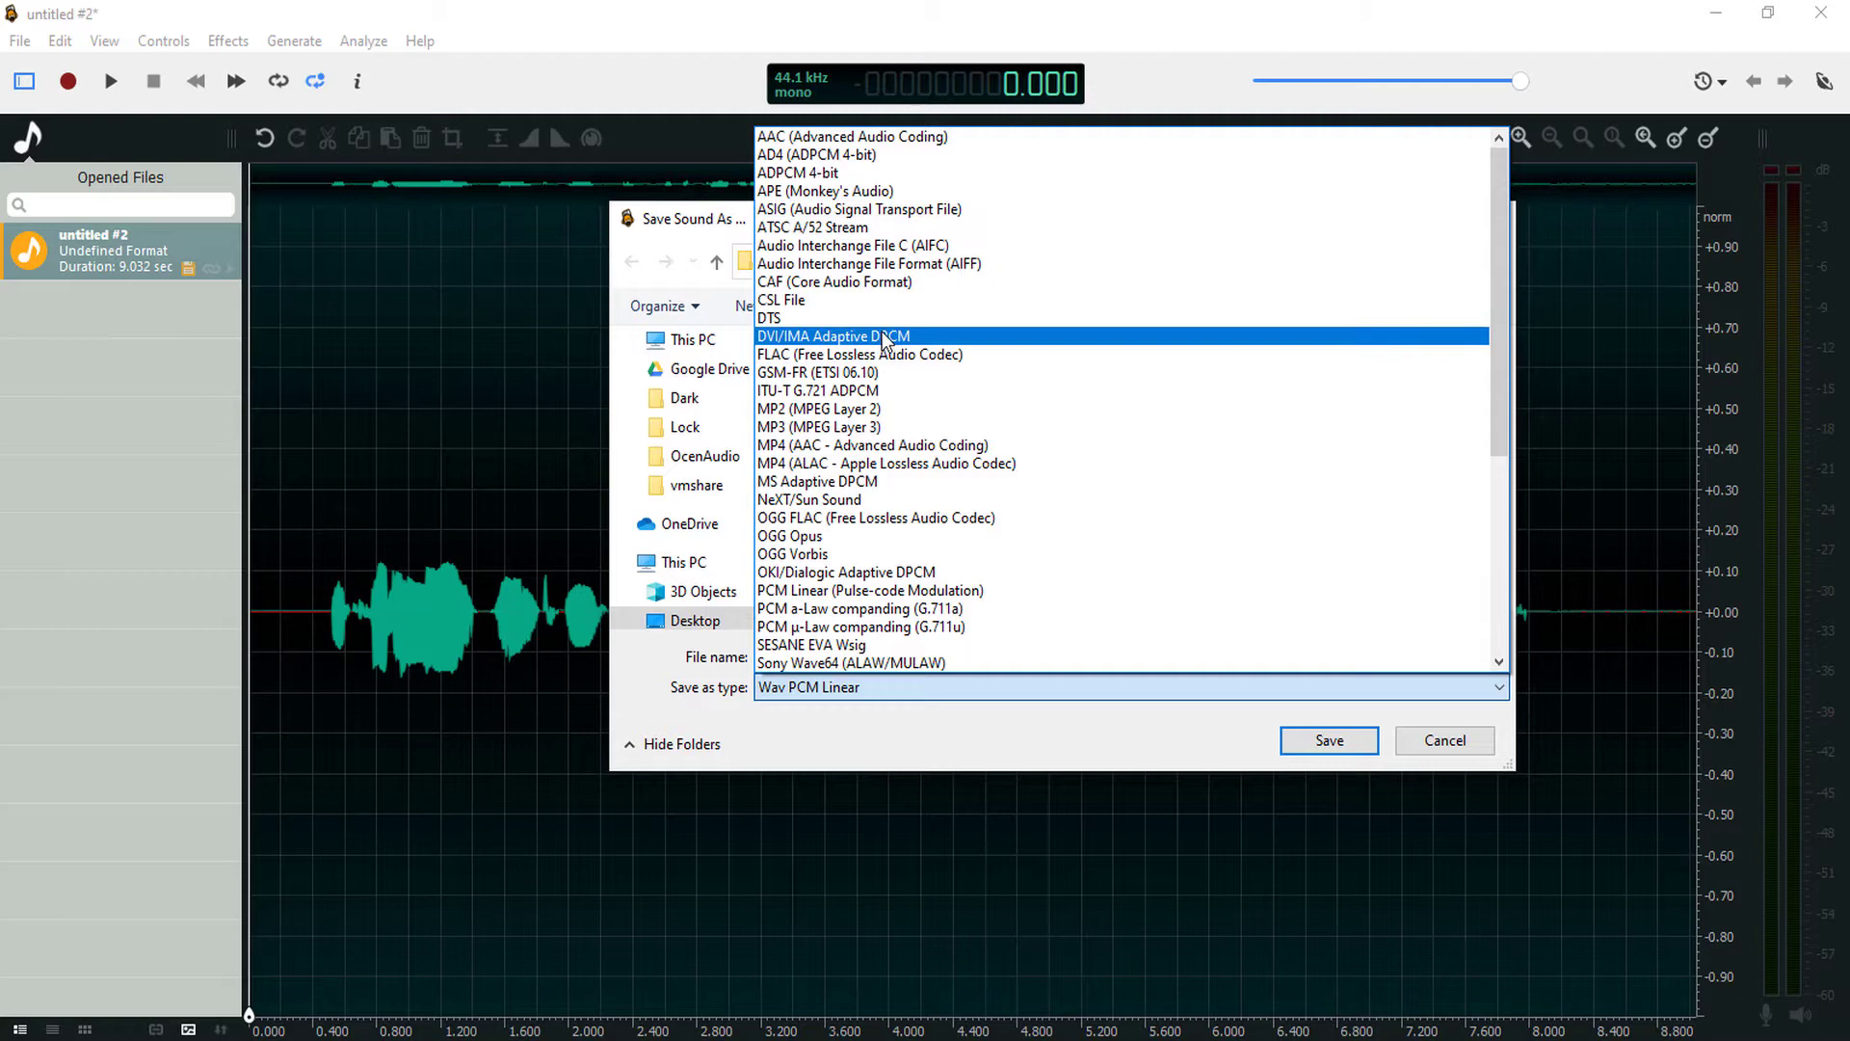
pyautogui.scroll(-1, 860, 491)
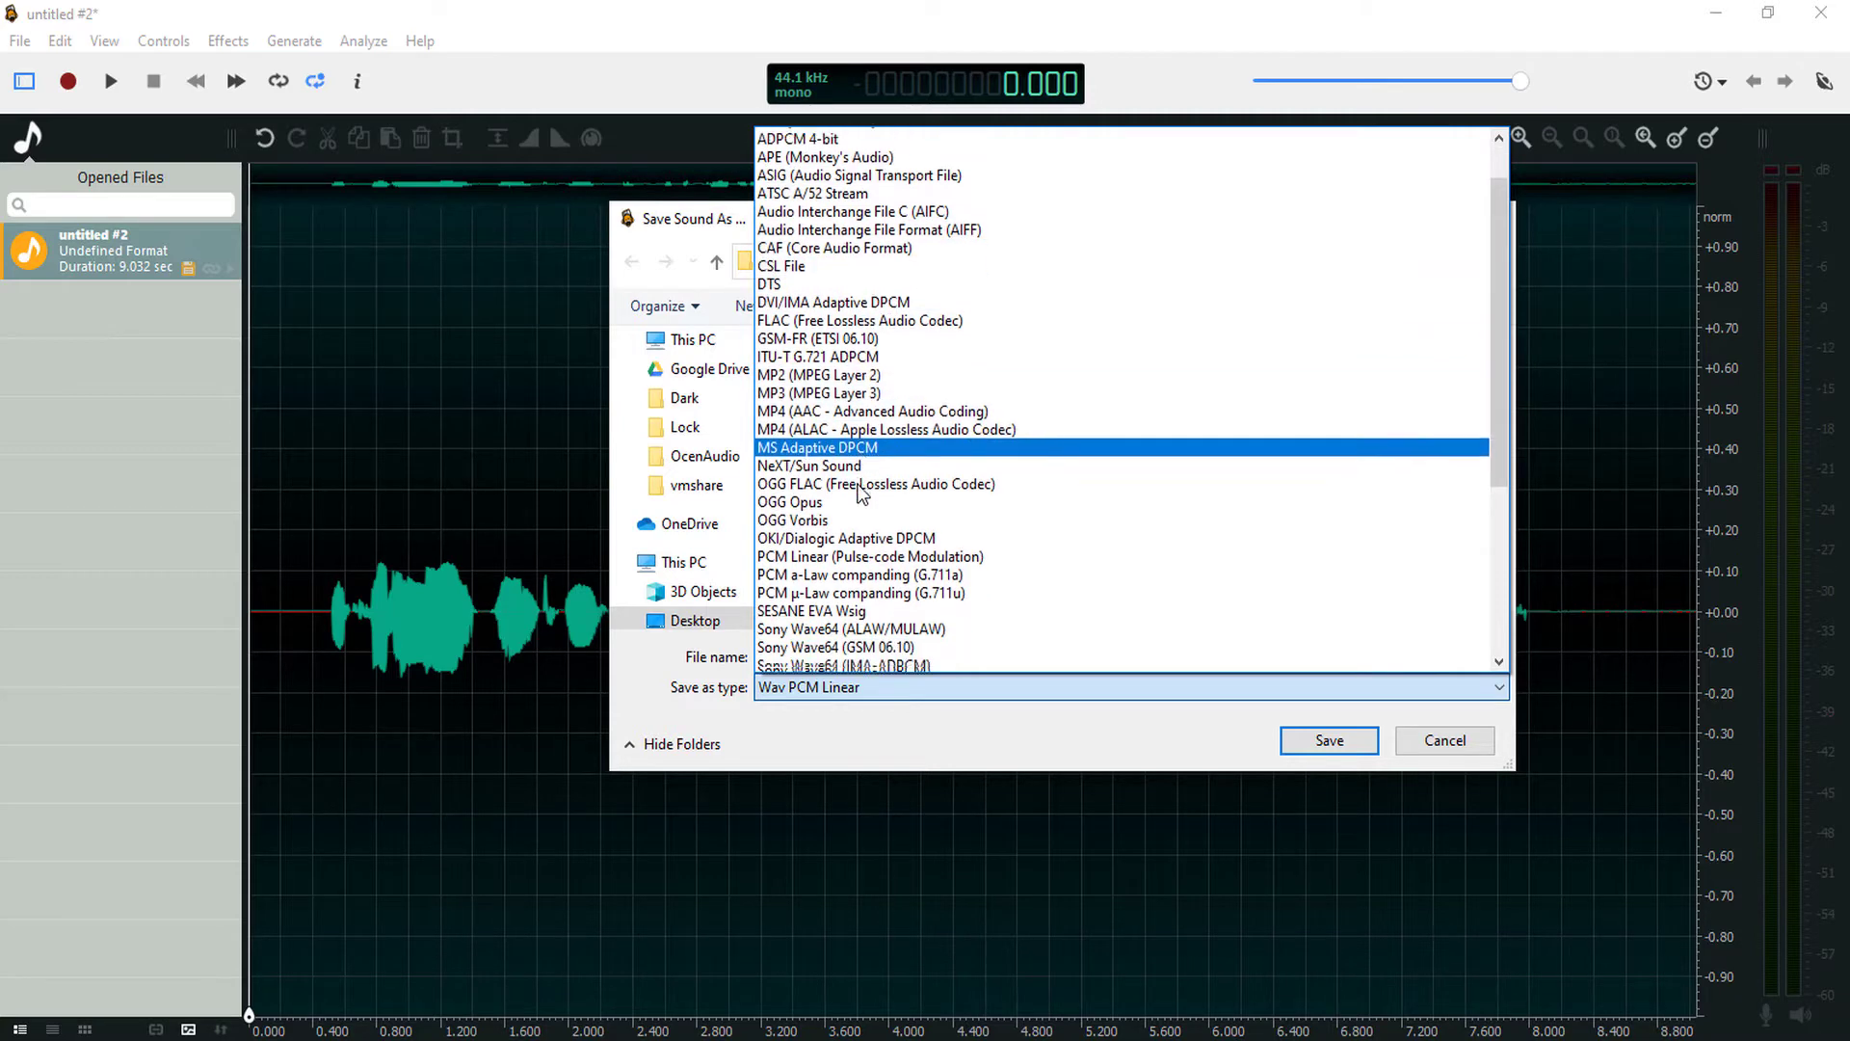
pyautogui.scroll(-1, 862, 494)
pyautogui.scroll(-1, 875, 503)
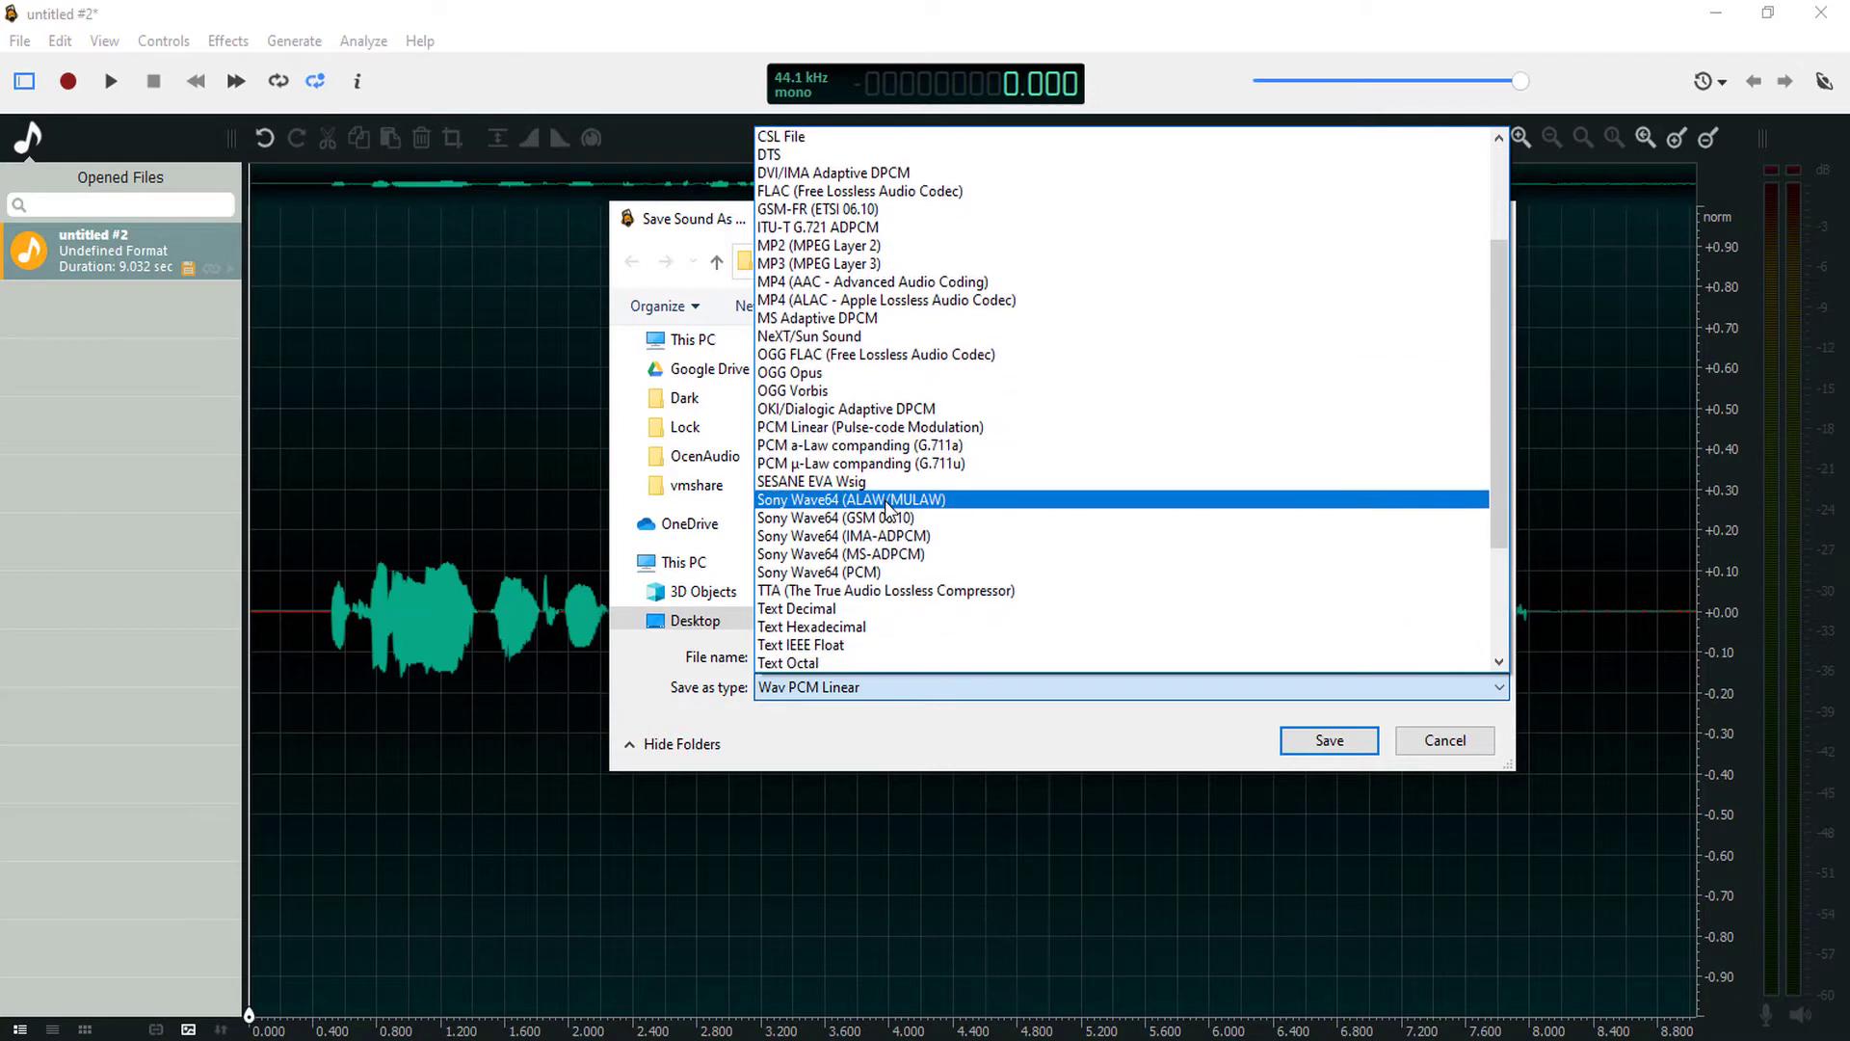
pyautogui.scroll(-1, 886, 507)
pyautogui.scroll(-1, 889, 517)
pyautogui.scroll(-2, 896, 579)
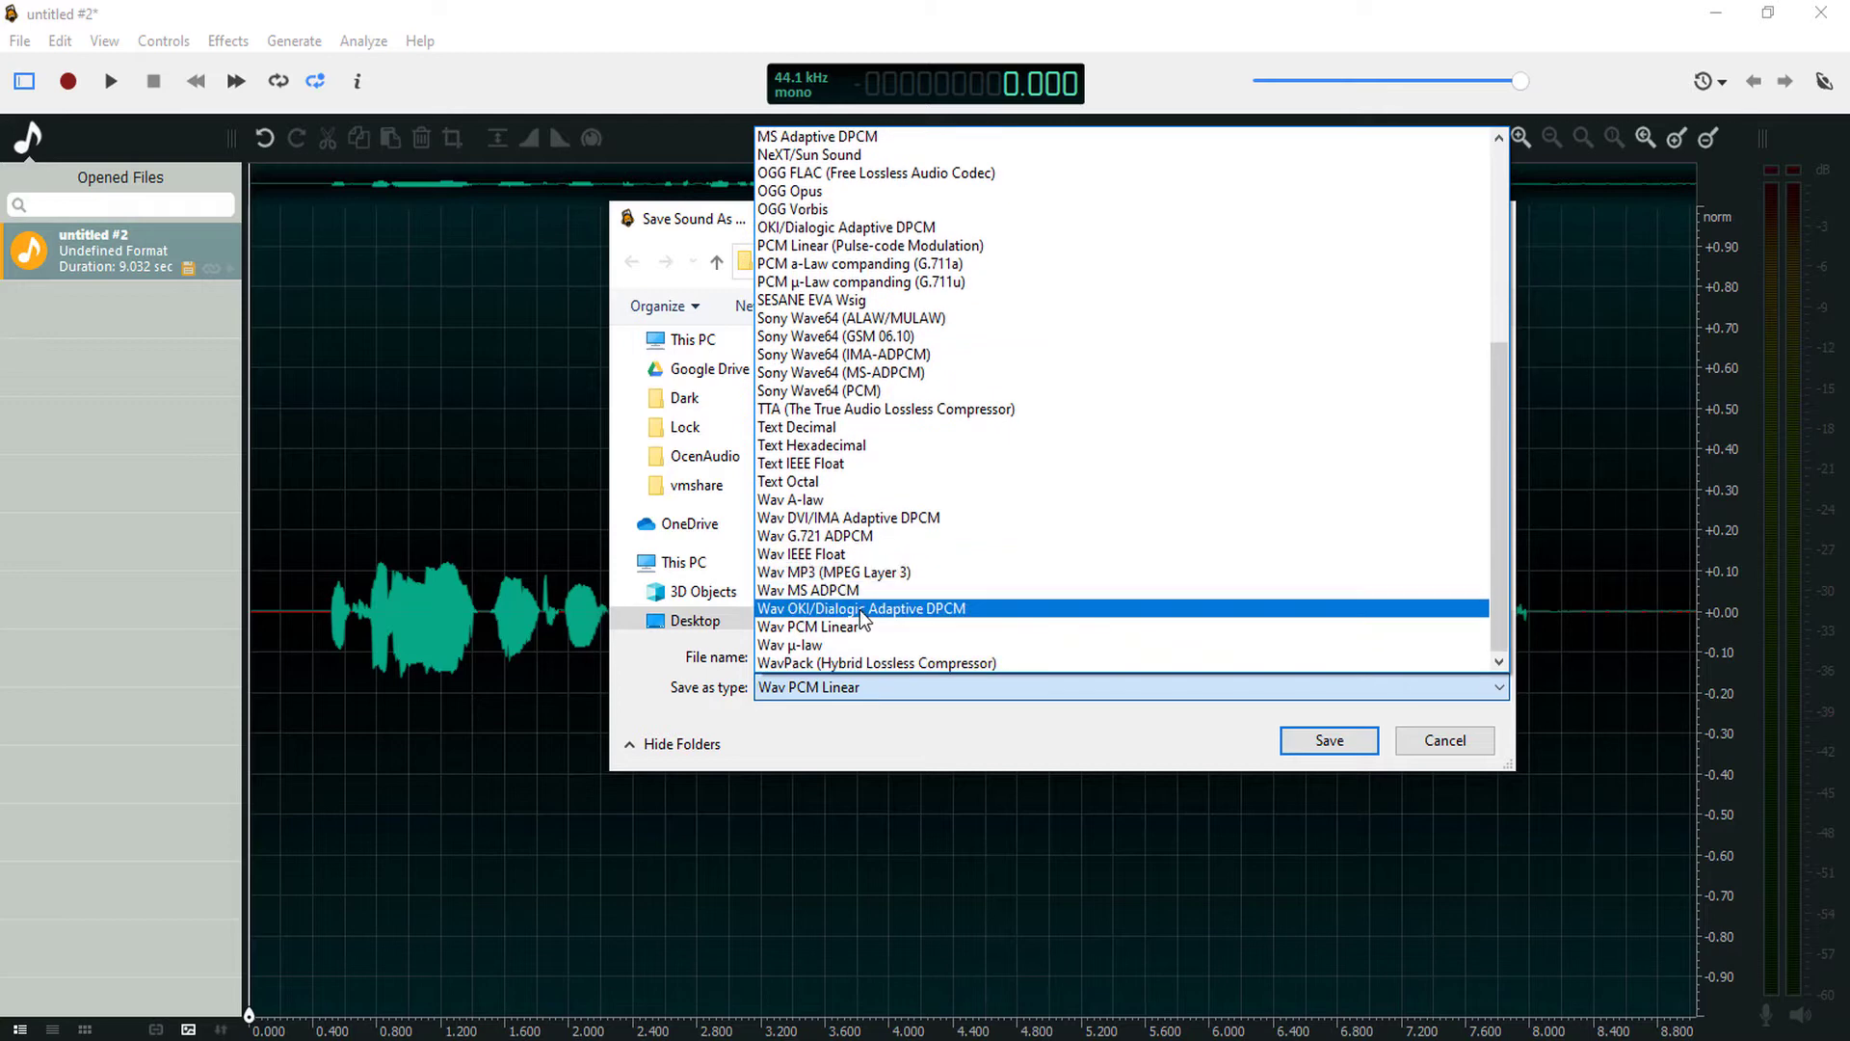
pyautogui.scroll(6, 887, 535)
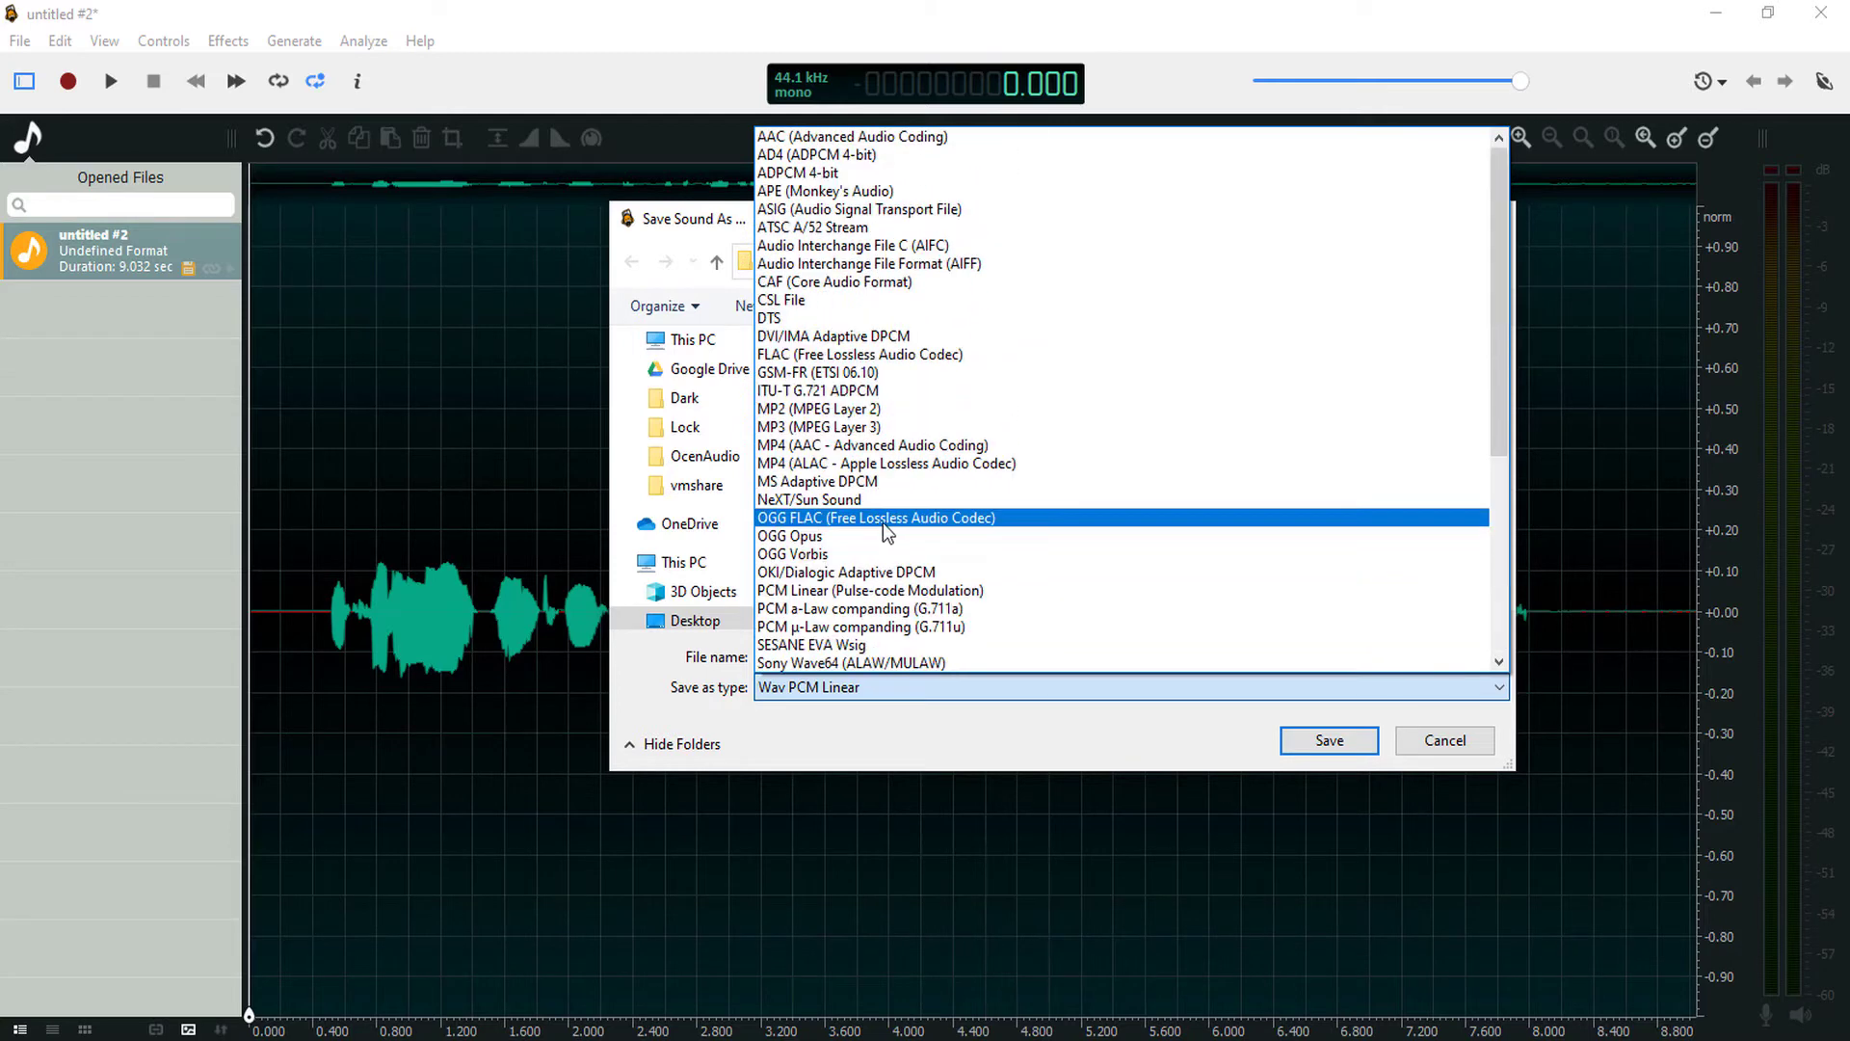
# - Save the recording in MP3 format as 'Recording' in the OcenAudio folder
pyautogui.click(863, 436)
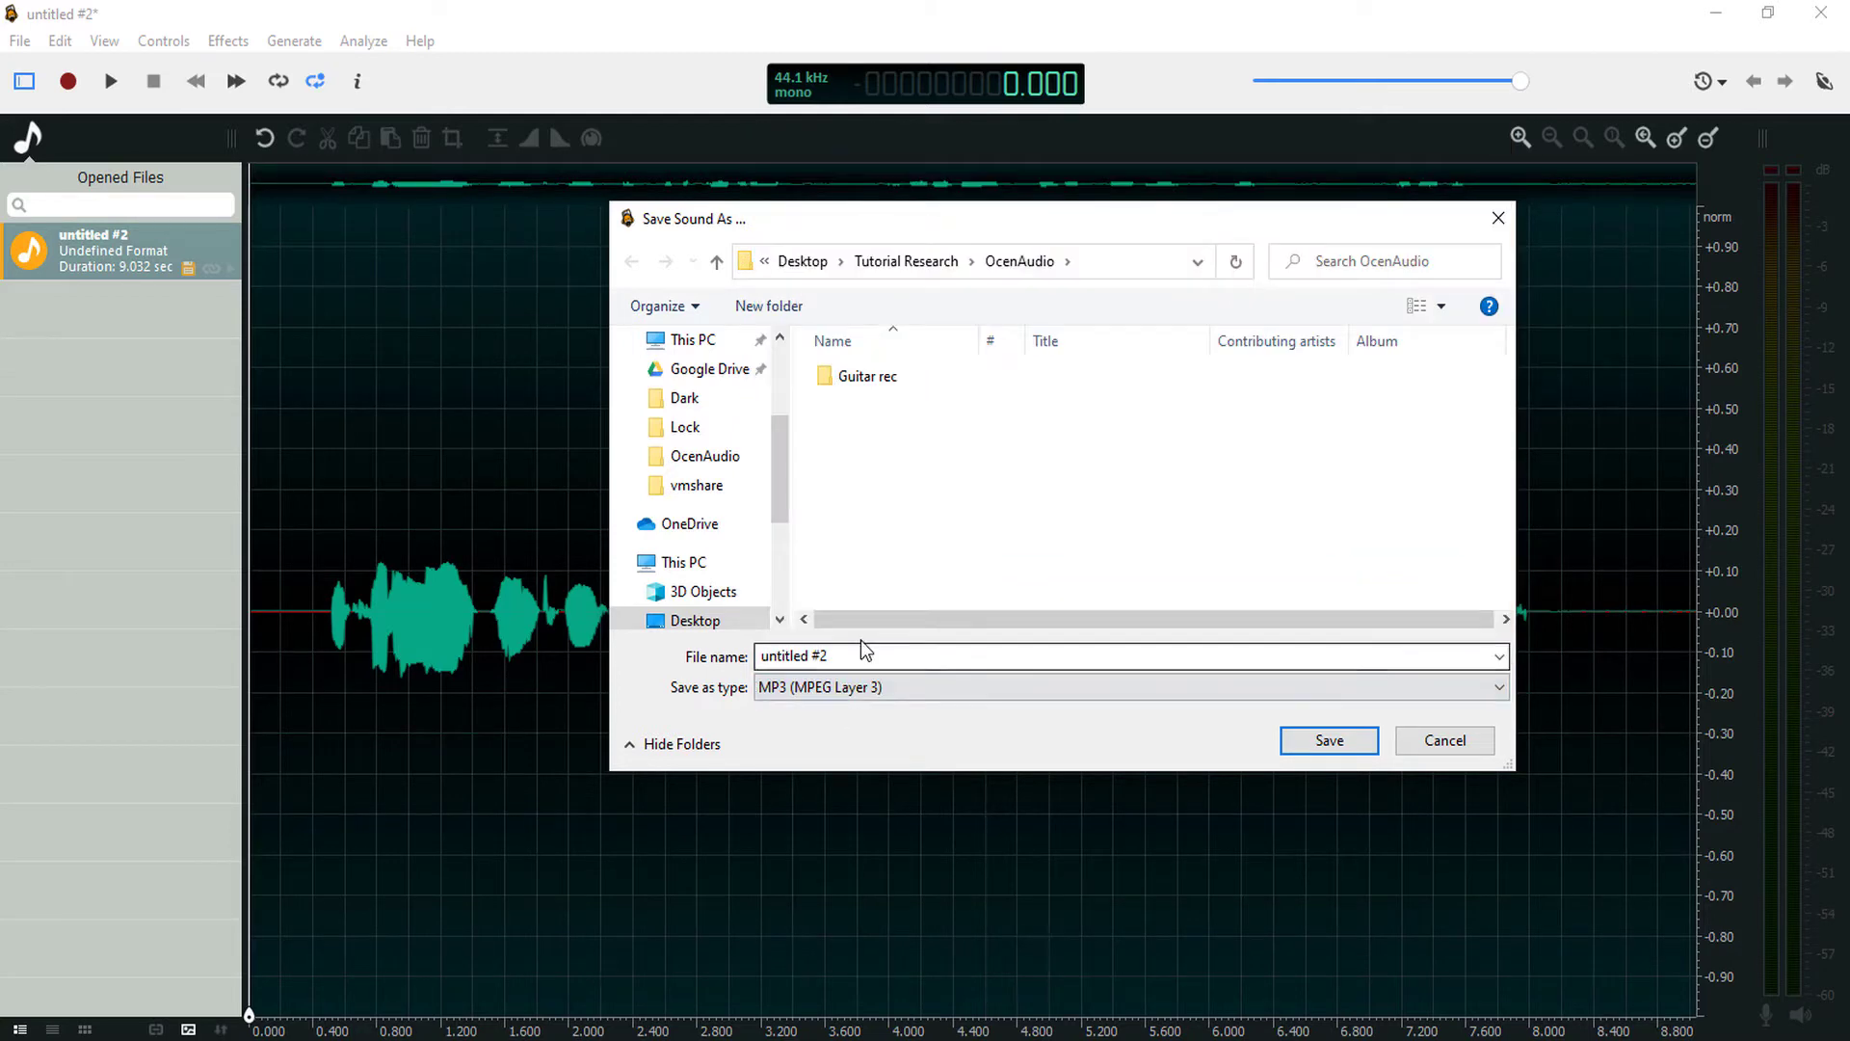
pyautogui.moveTo(868, 654); pyautogui.dragTo(690, 663)
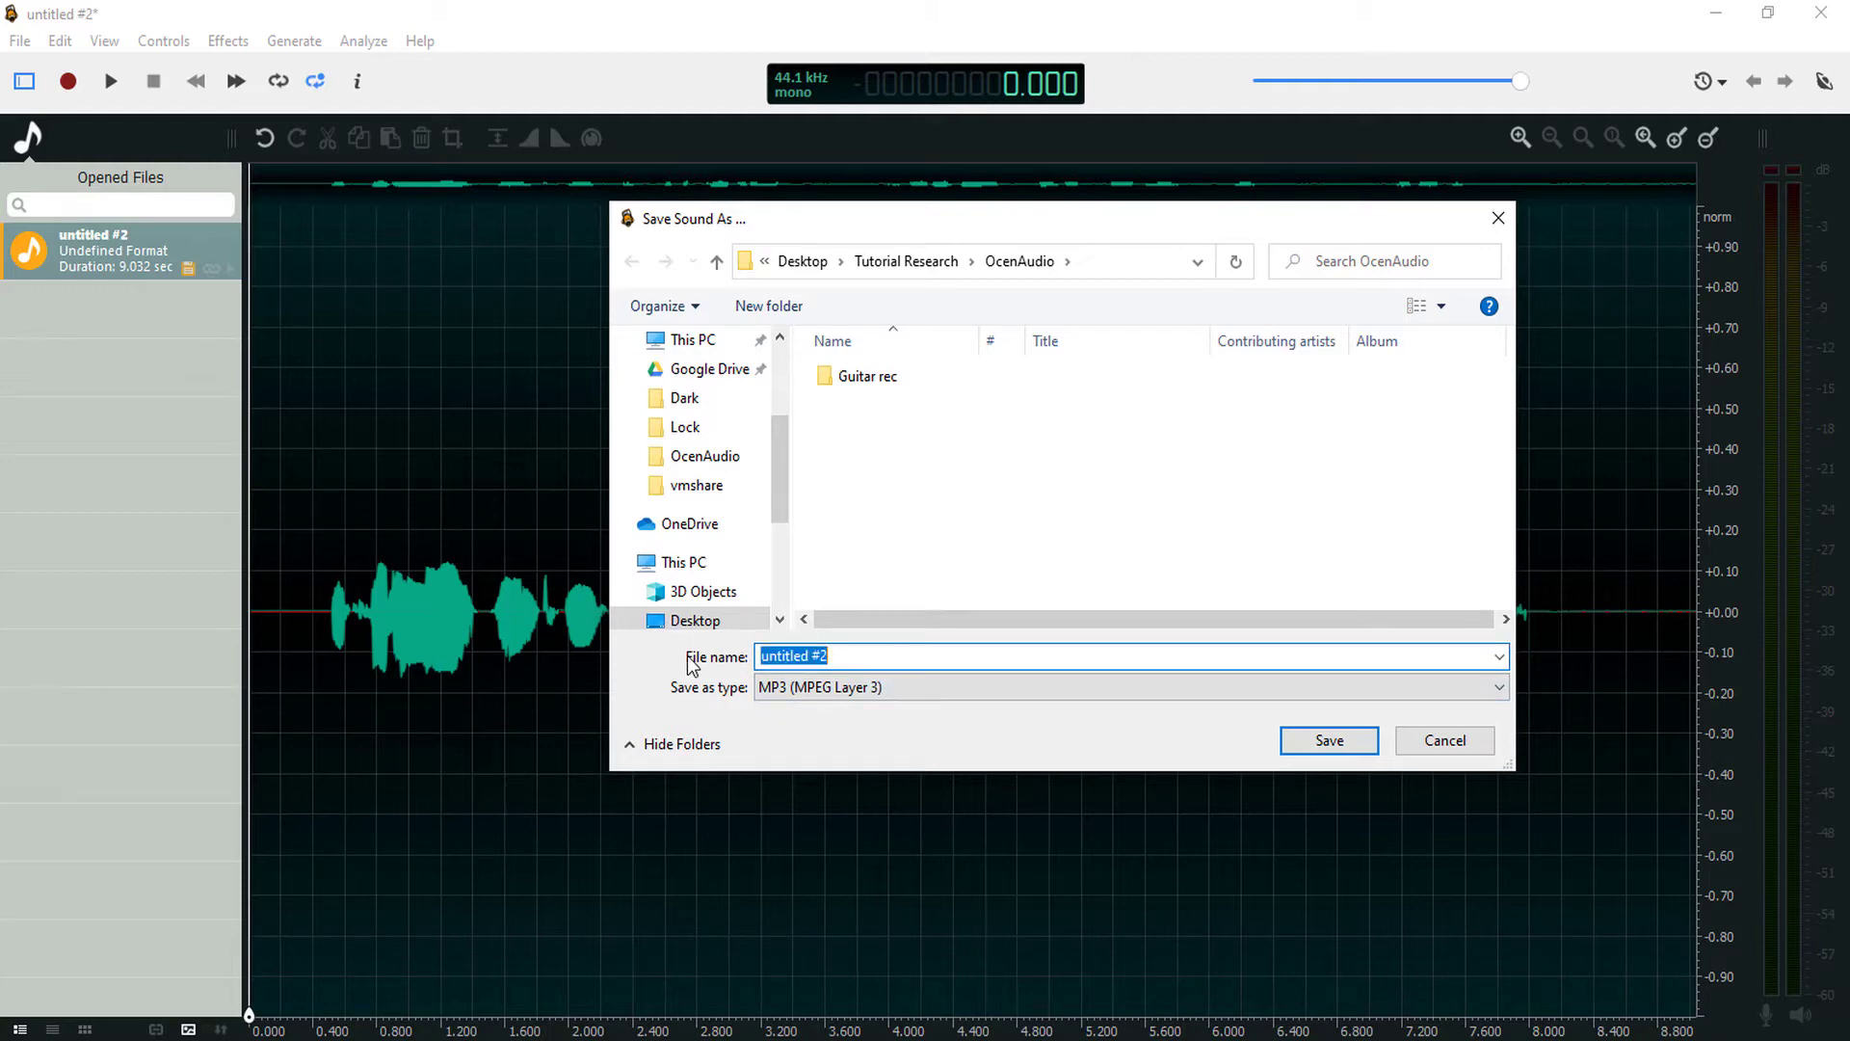
pyautogui.write('Recordi')
pyautogui.write('ng')
pyautogui.click(1329, 740)
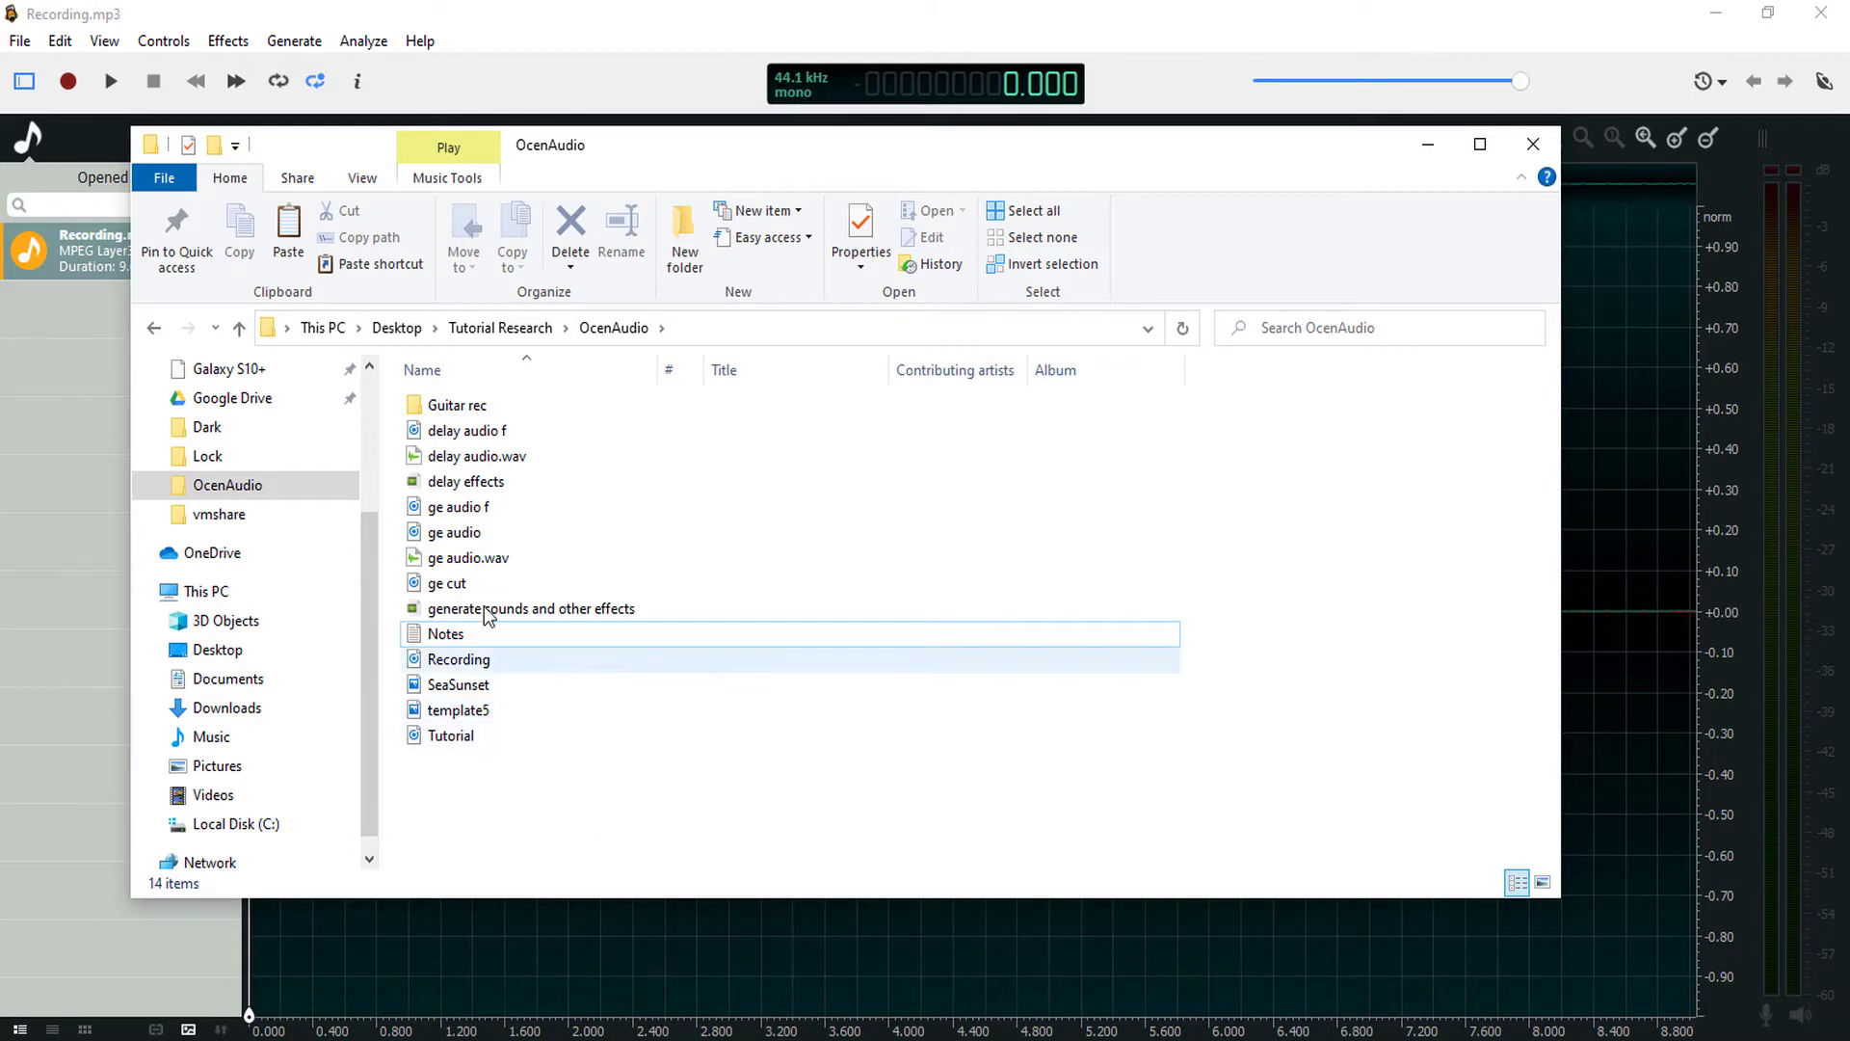
# - Drag the Recording file from the OcenAudio folder into ocenaudio
pyautogui.click(462, 664)
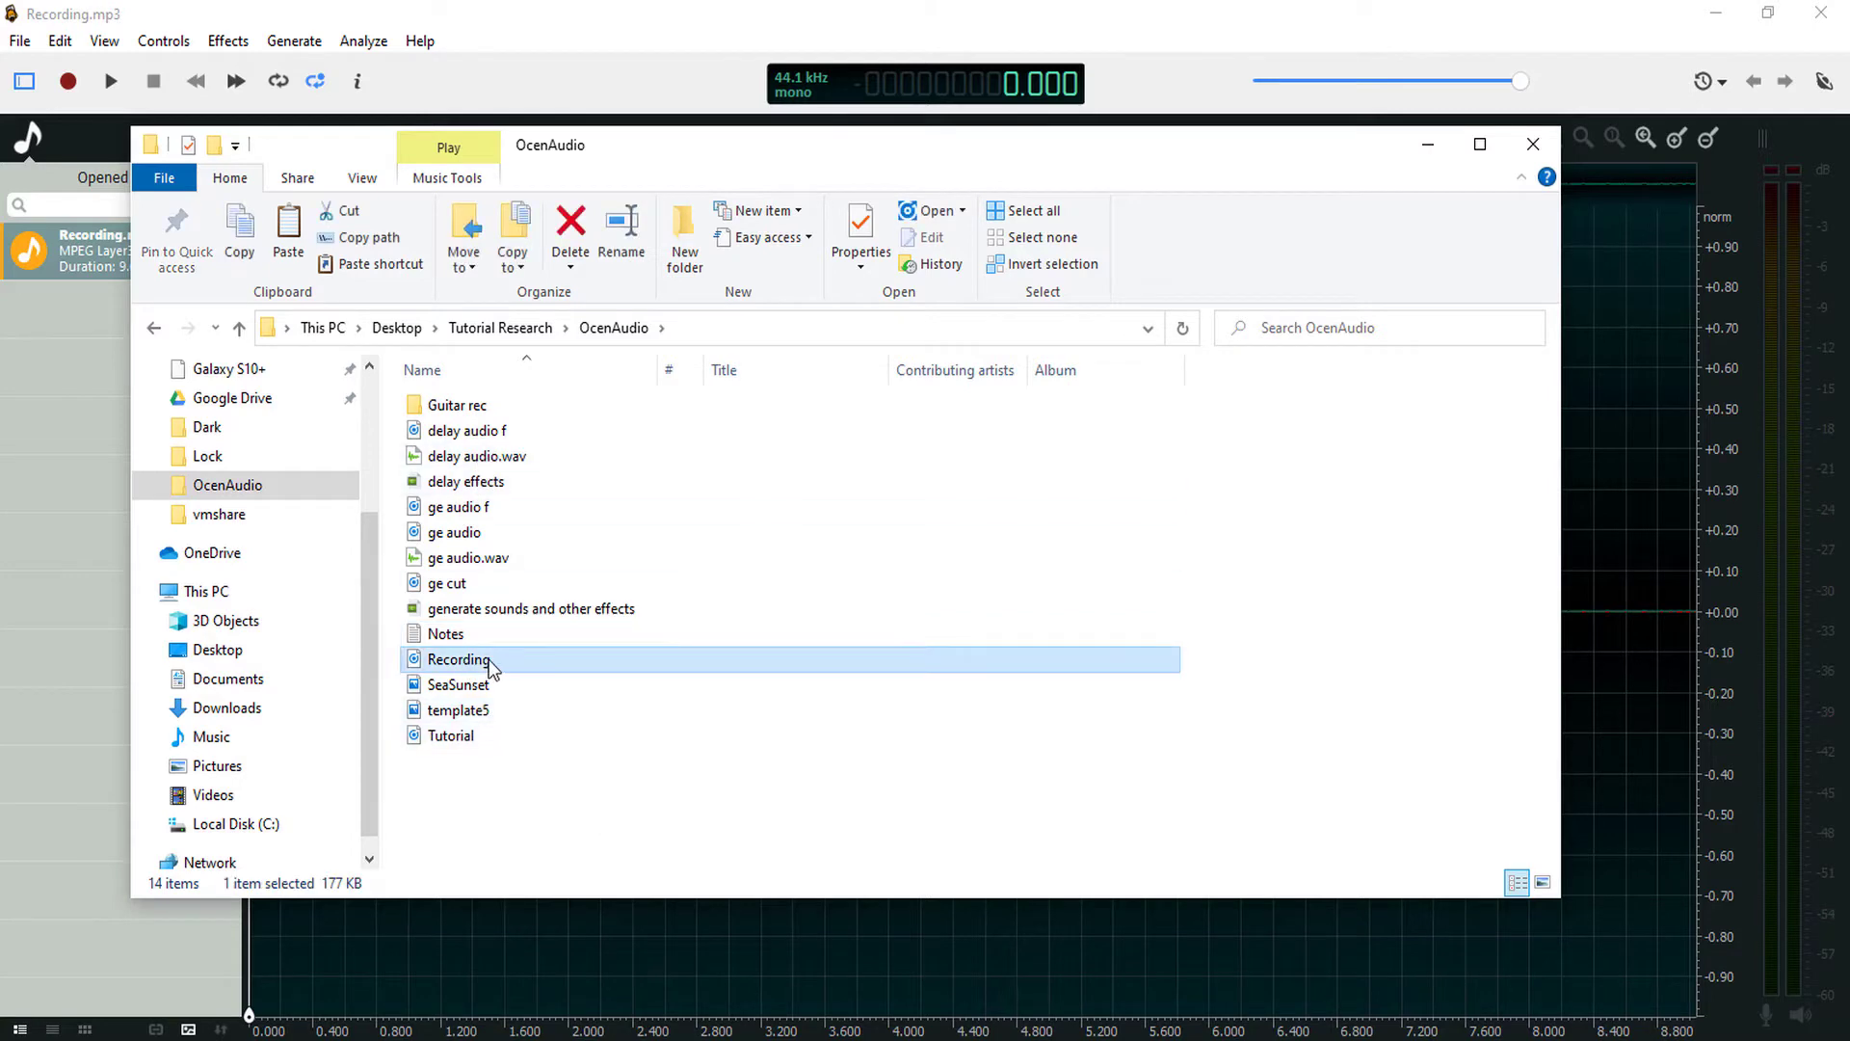
pyautogui.moveTo(488, 668); pyautogui.dragTo(79, 324)
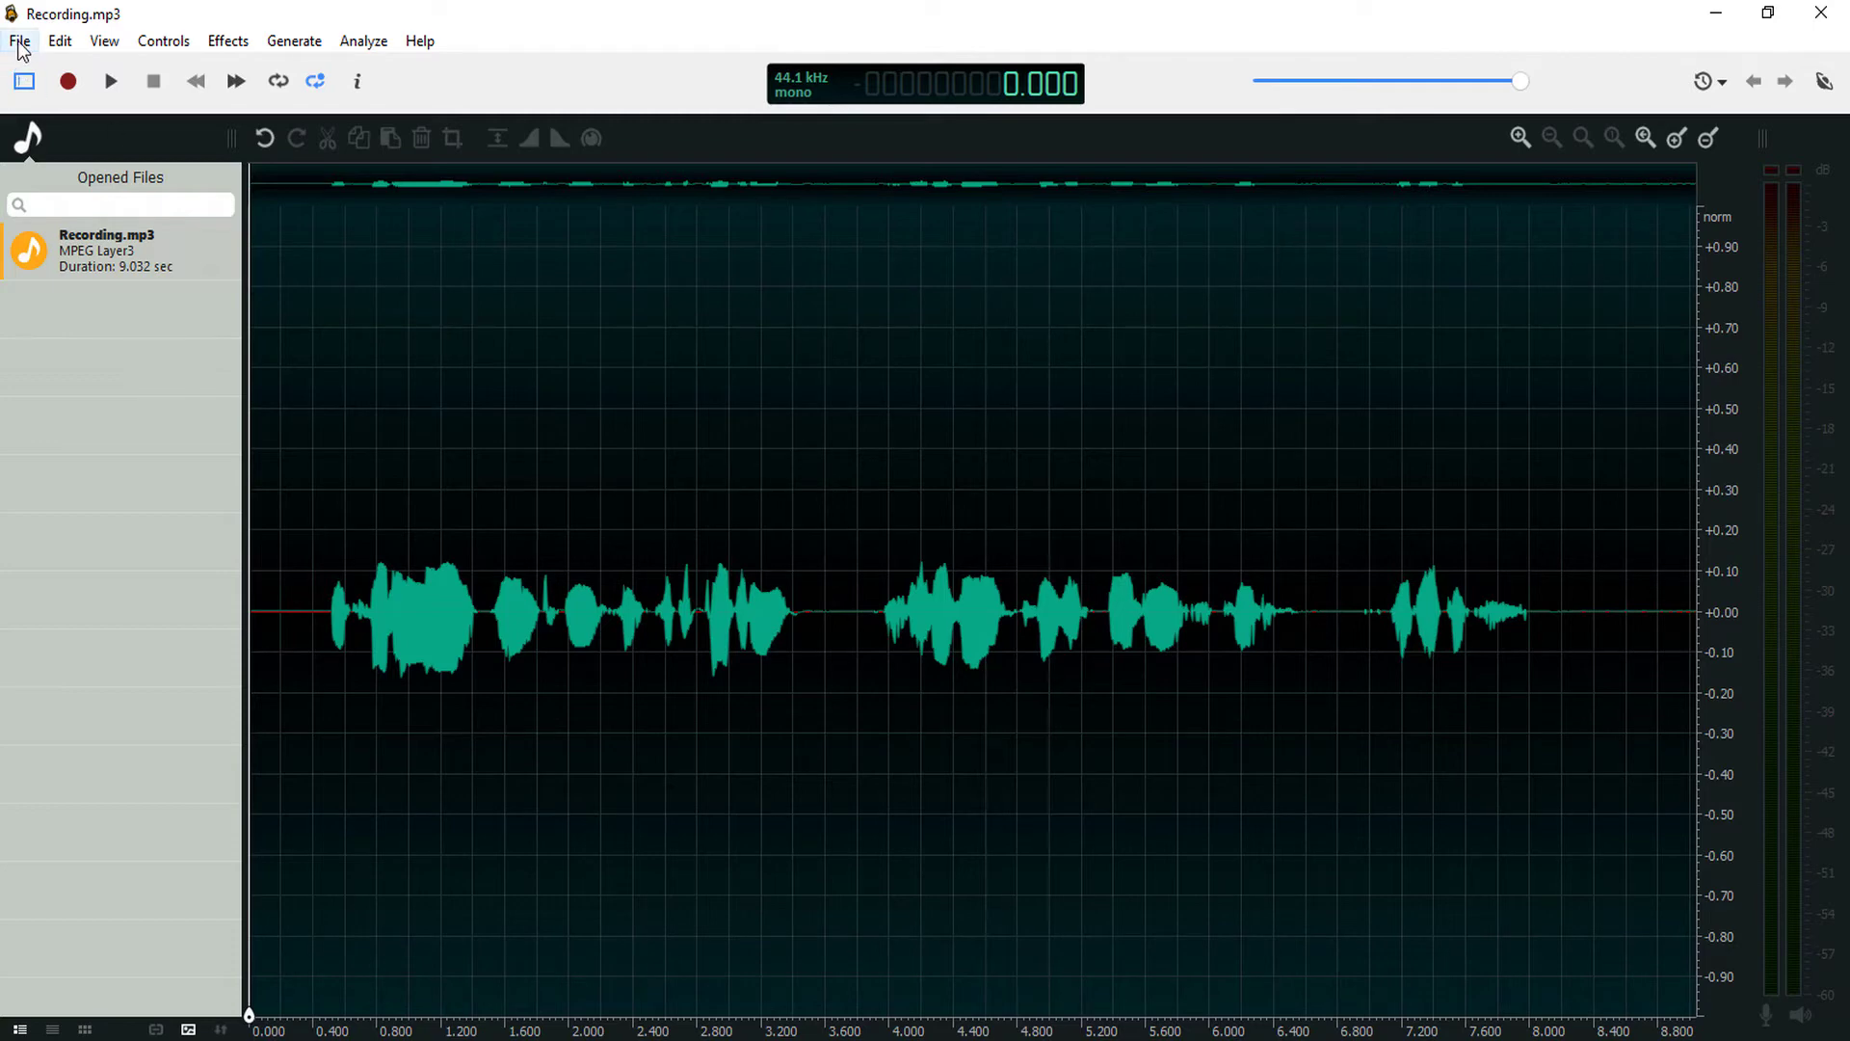
# - Open the Export dialog and look at the RAW and Others formats before choosing WAV
pyautogui.click(22, 44)
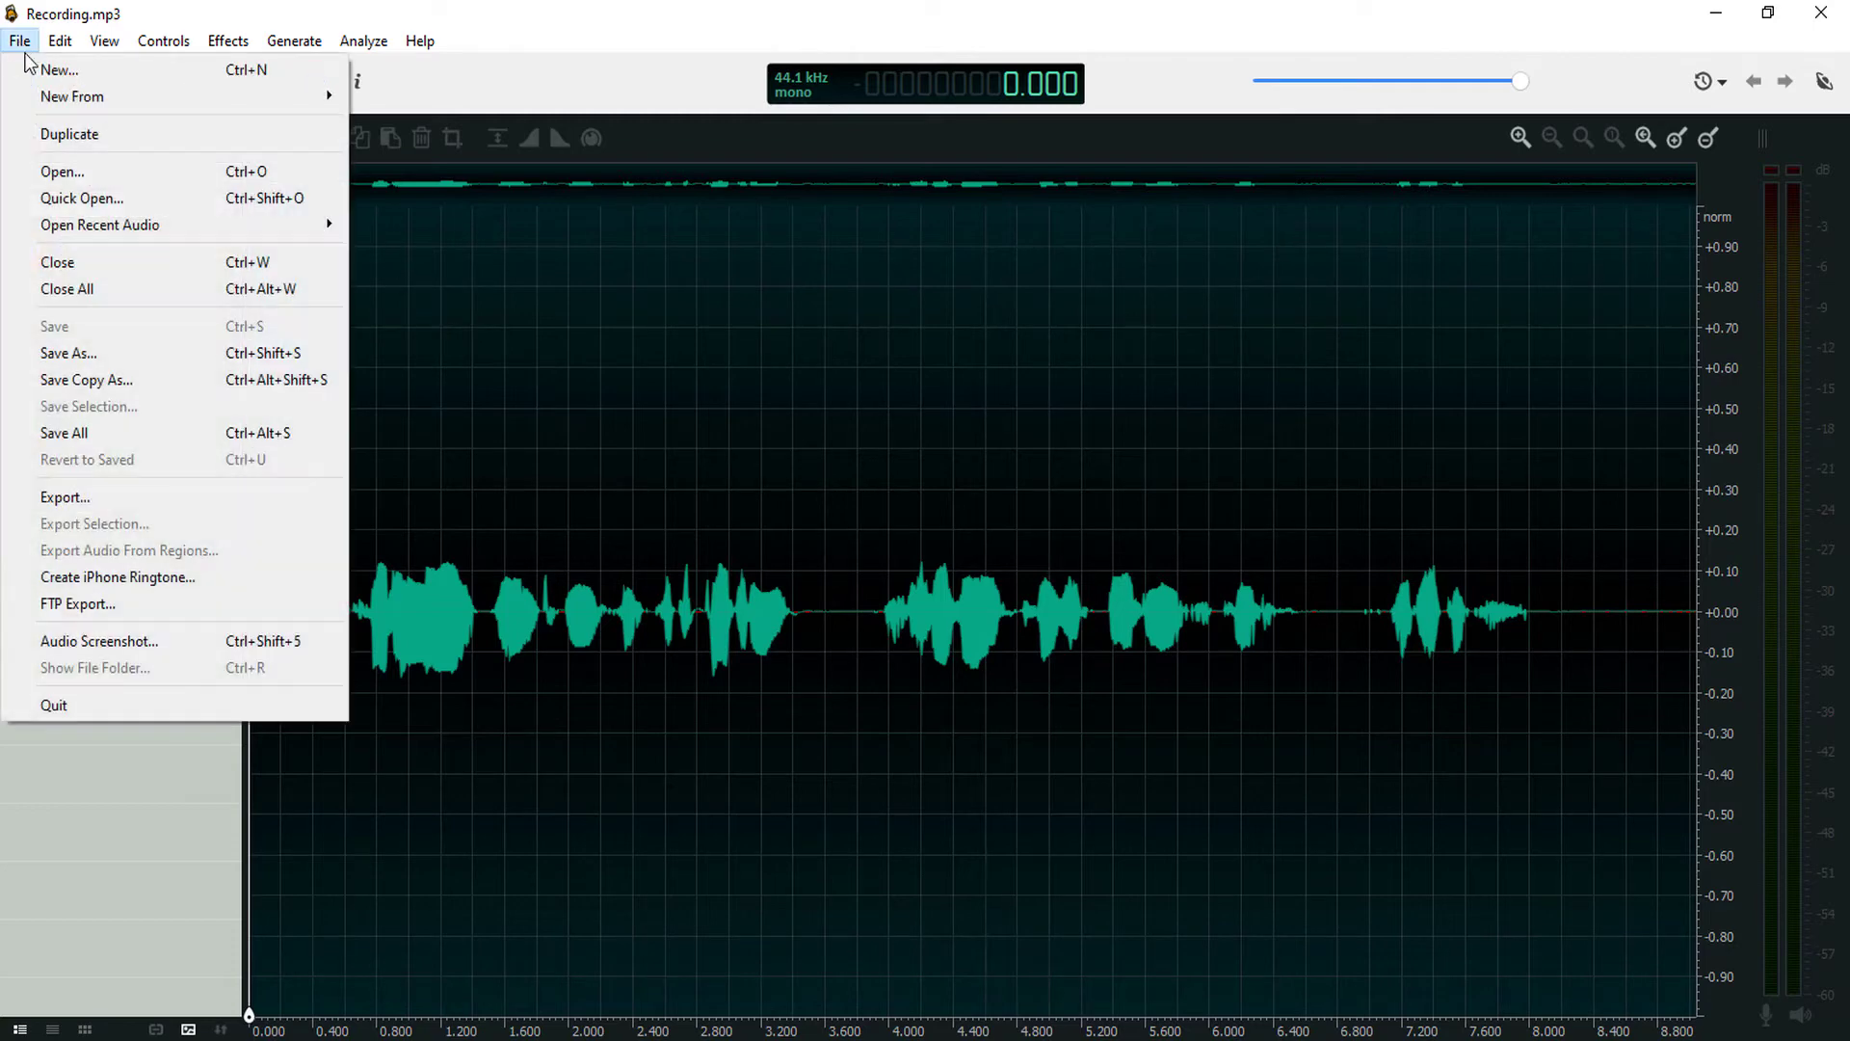
pyautogui.click(161, 498)
pyautogui.click(738, 372)
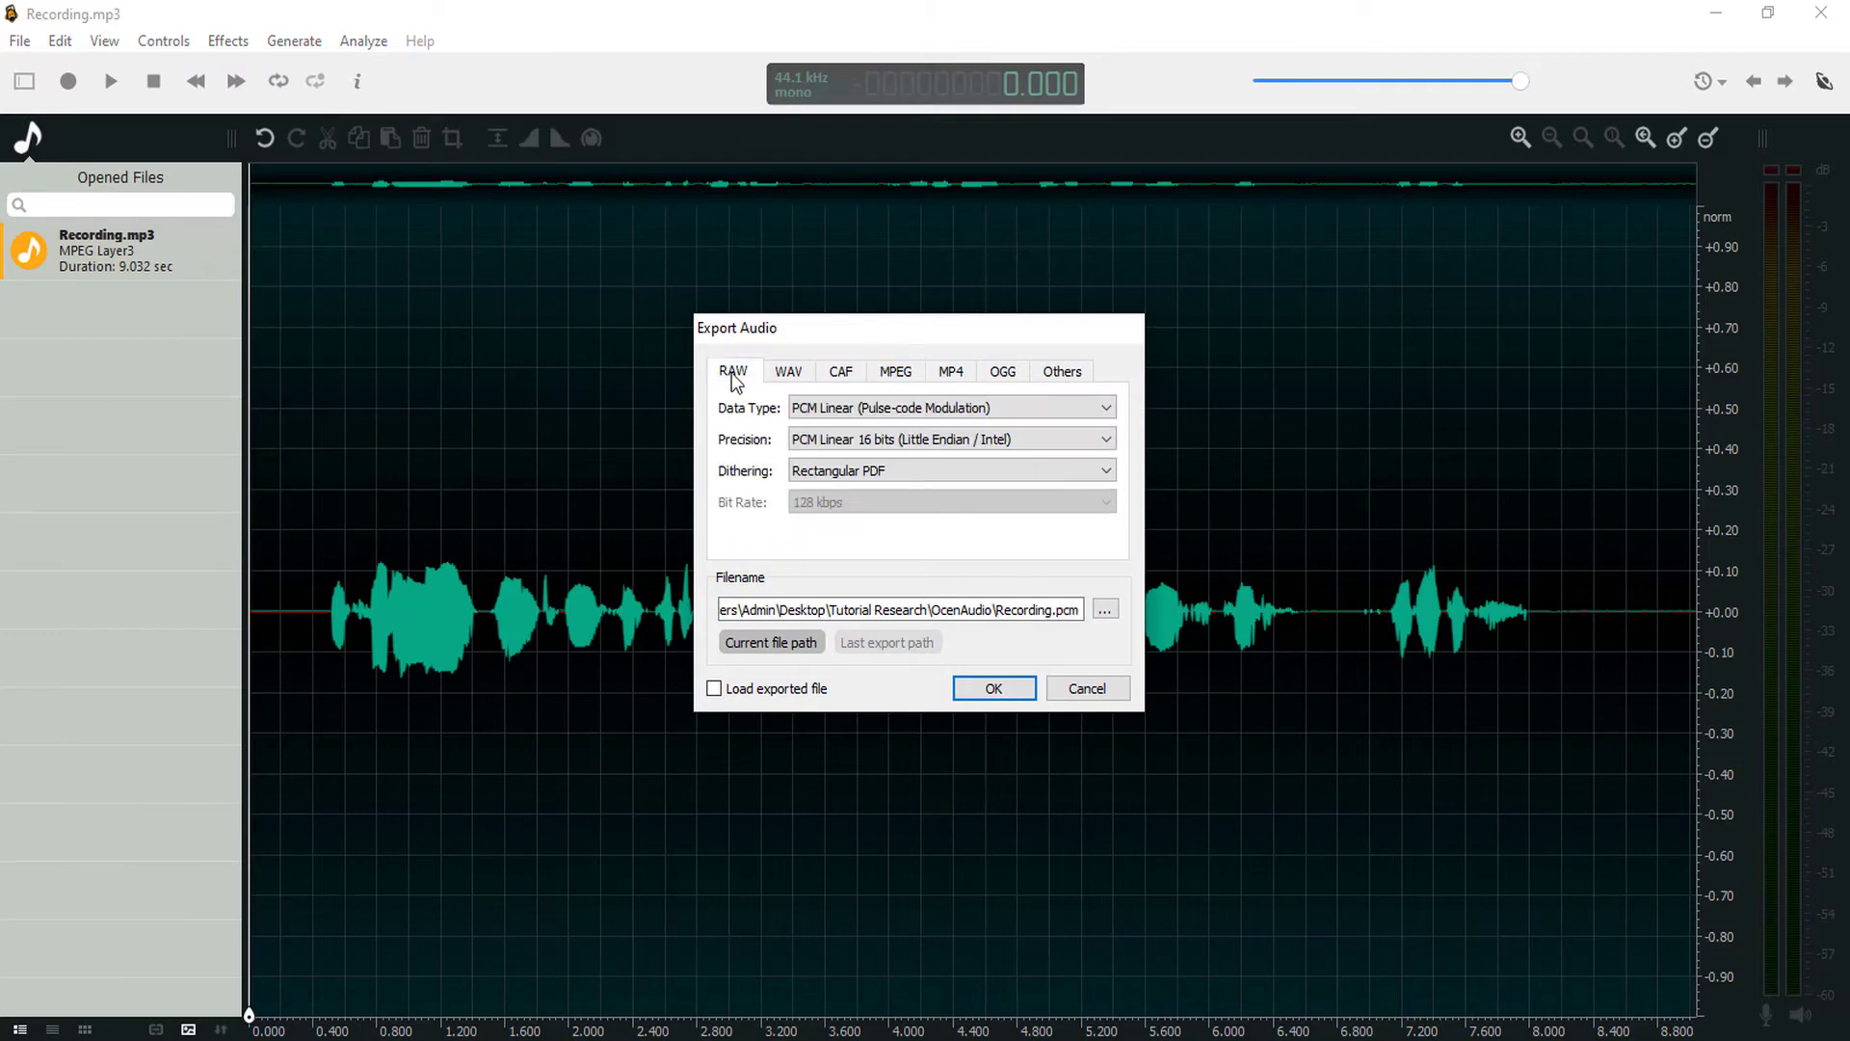
pyautogui.click(950, 371)
pyautogui.click(1062, 371)
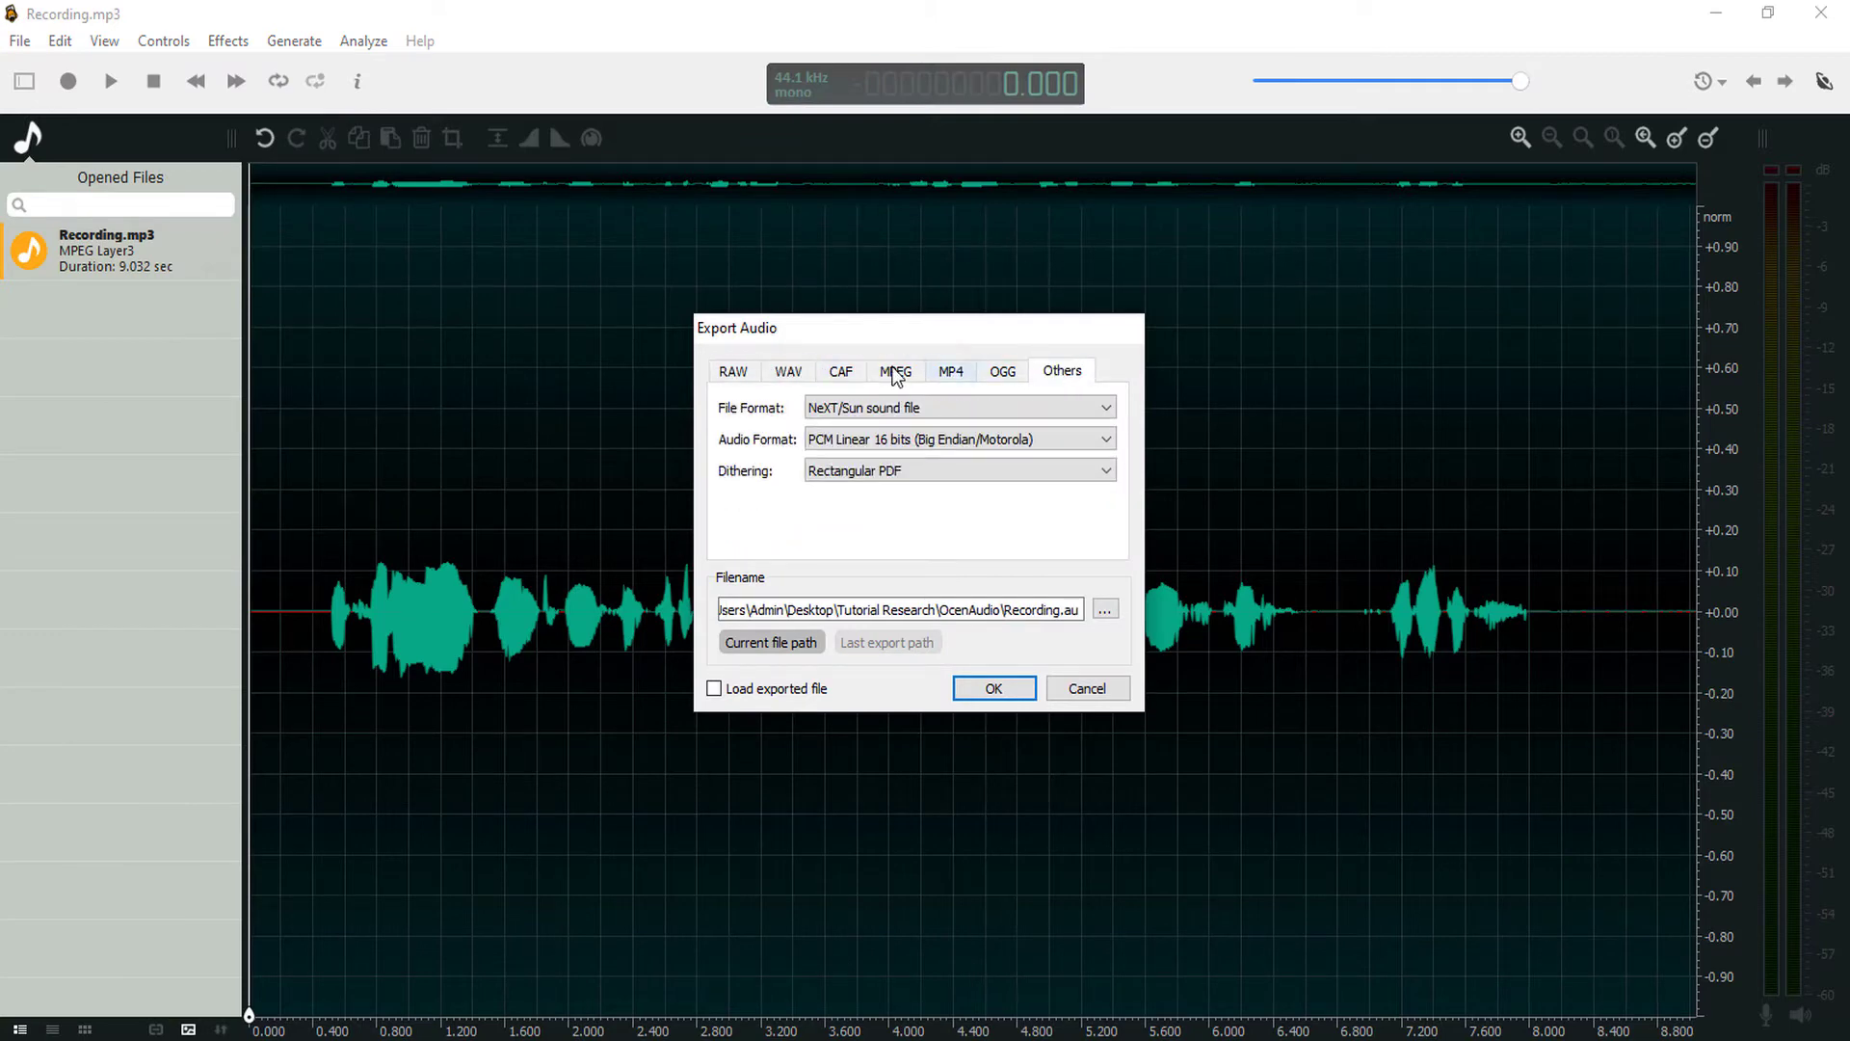
pyautogui.click(728, 371)
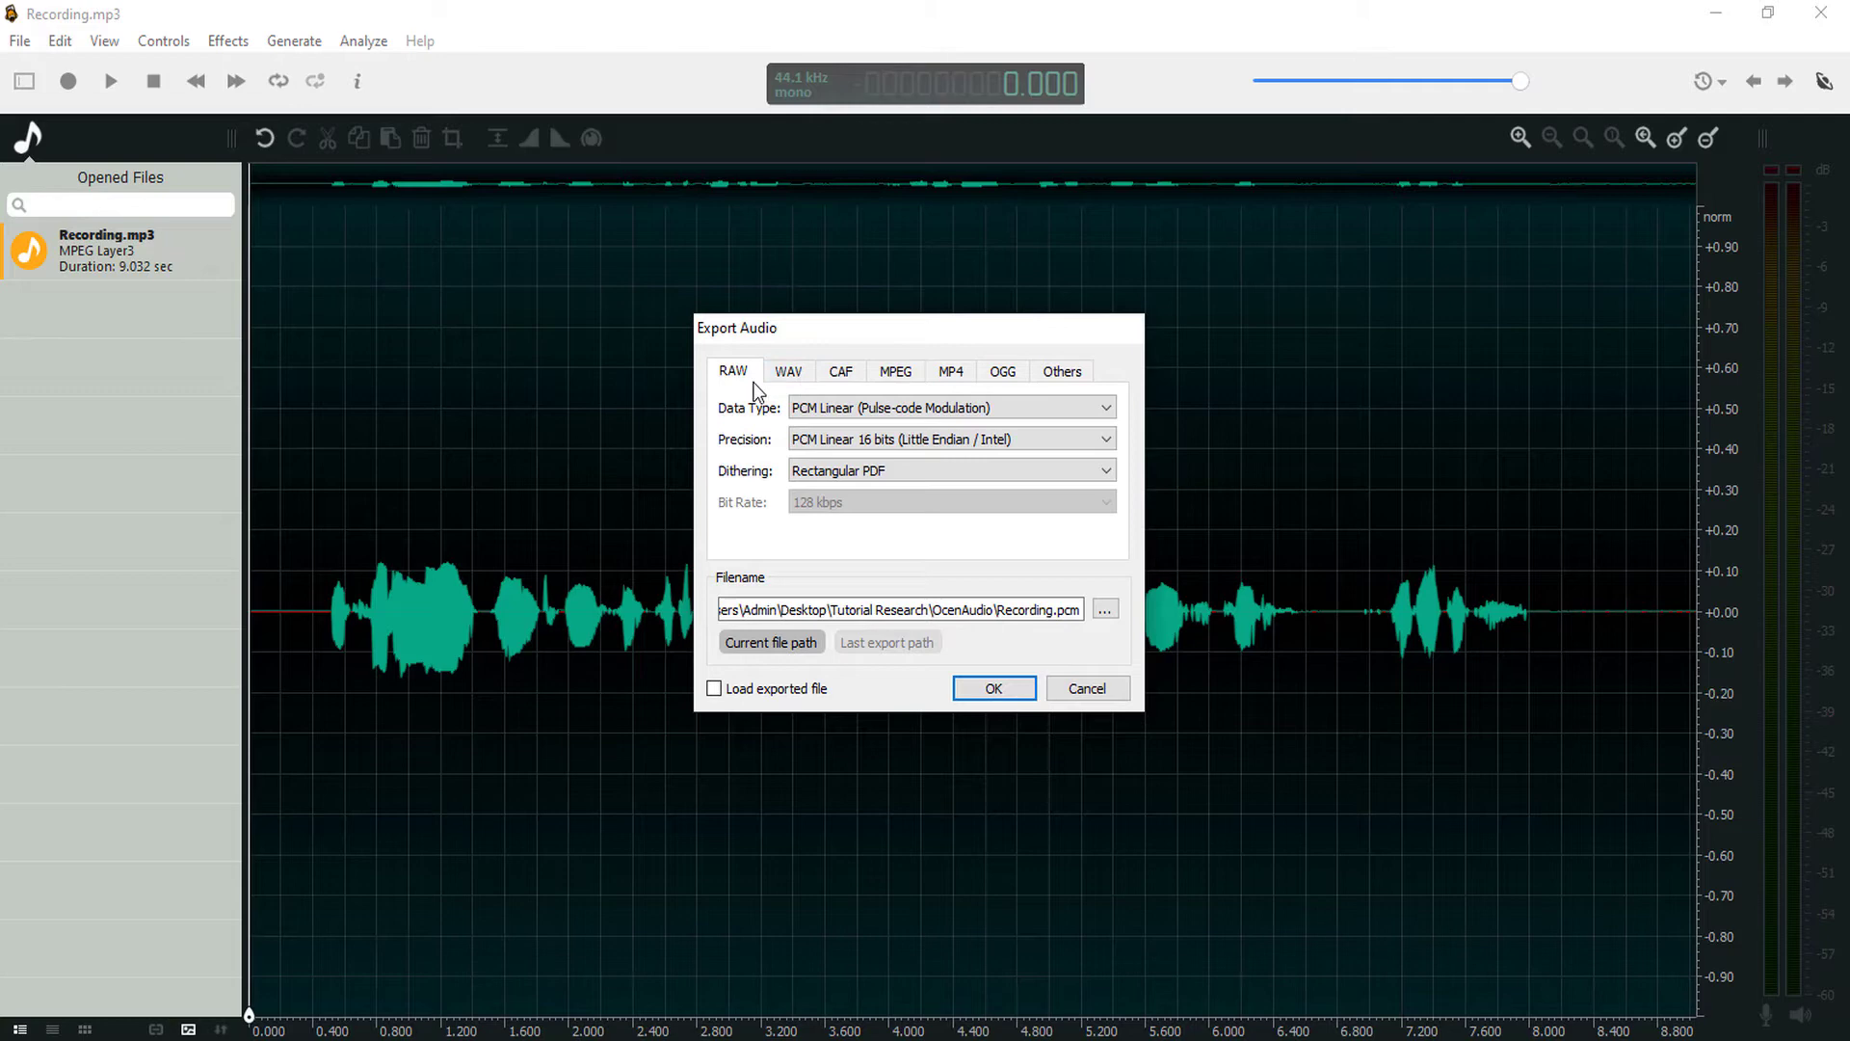
pyautogui.click(799, 381)
# - Look through the CAF, MP4, OGG and Others formats, then return to WAV
pyautogui.click(838, 373)
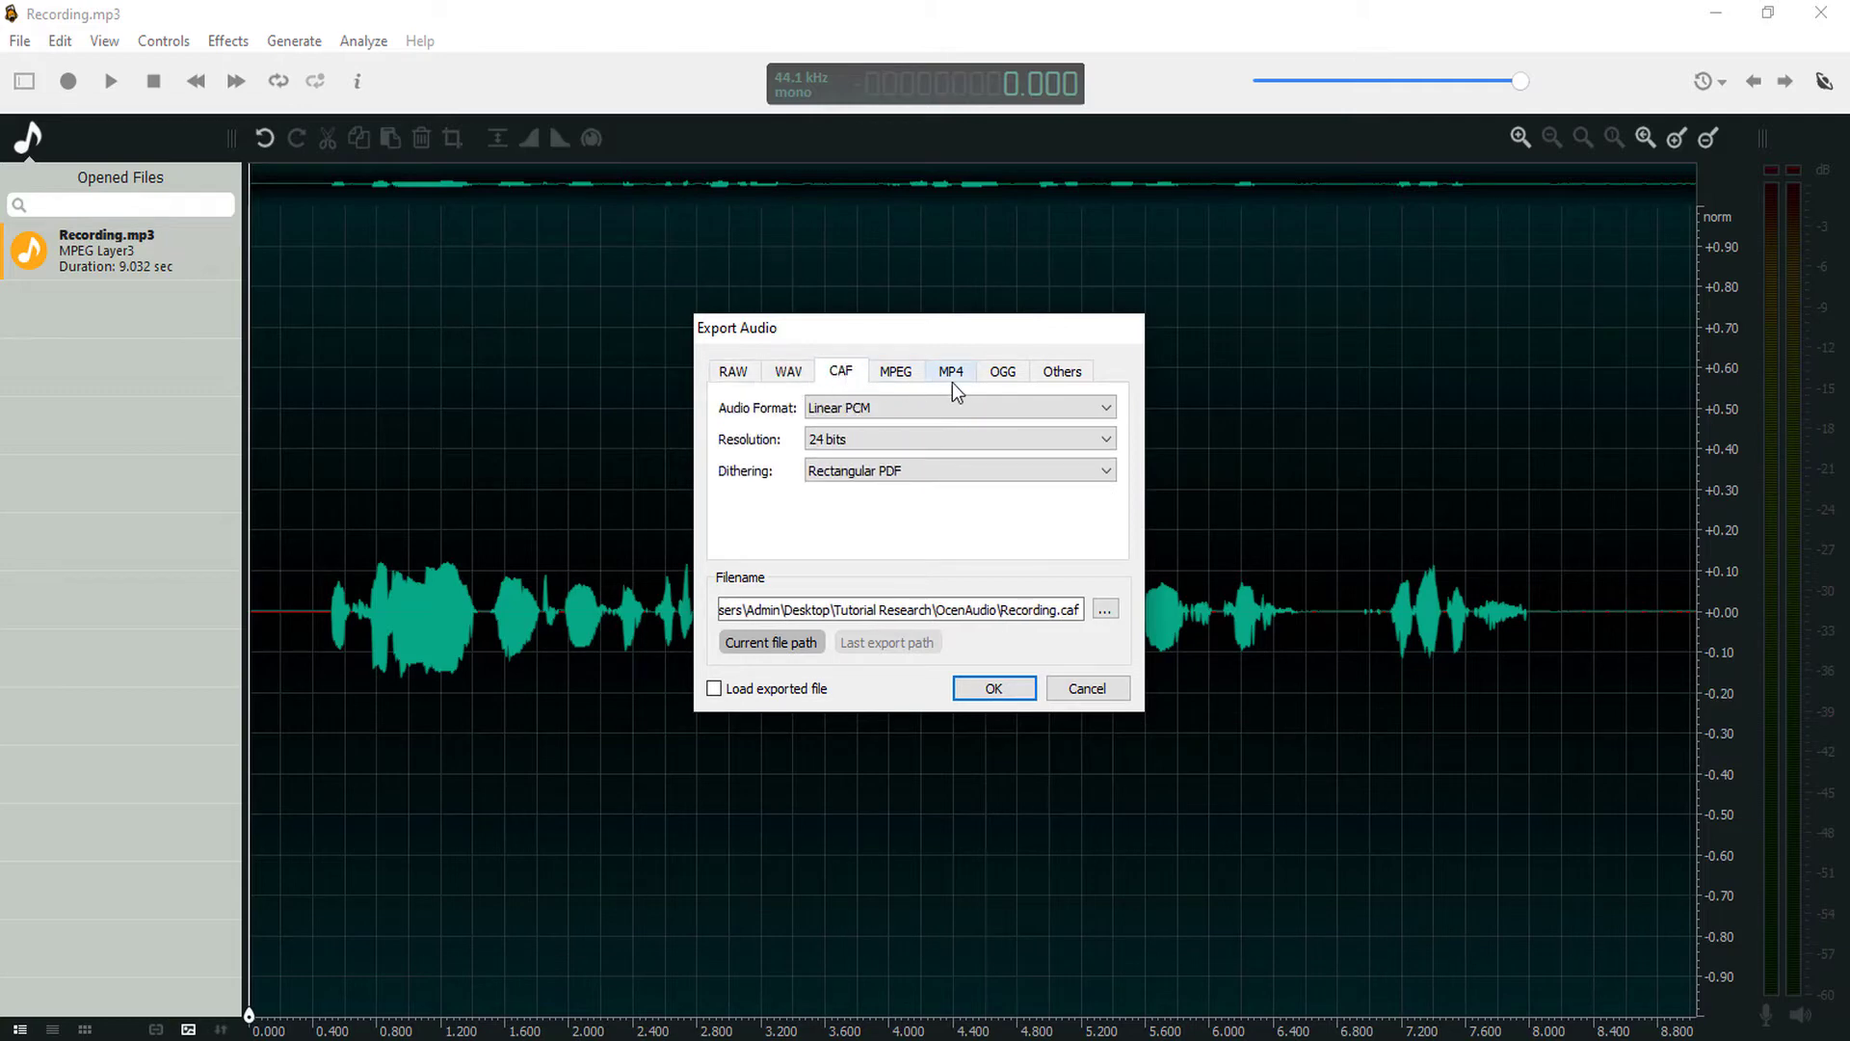
pyautogui.click(899, 379)
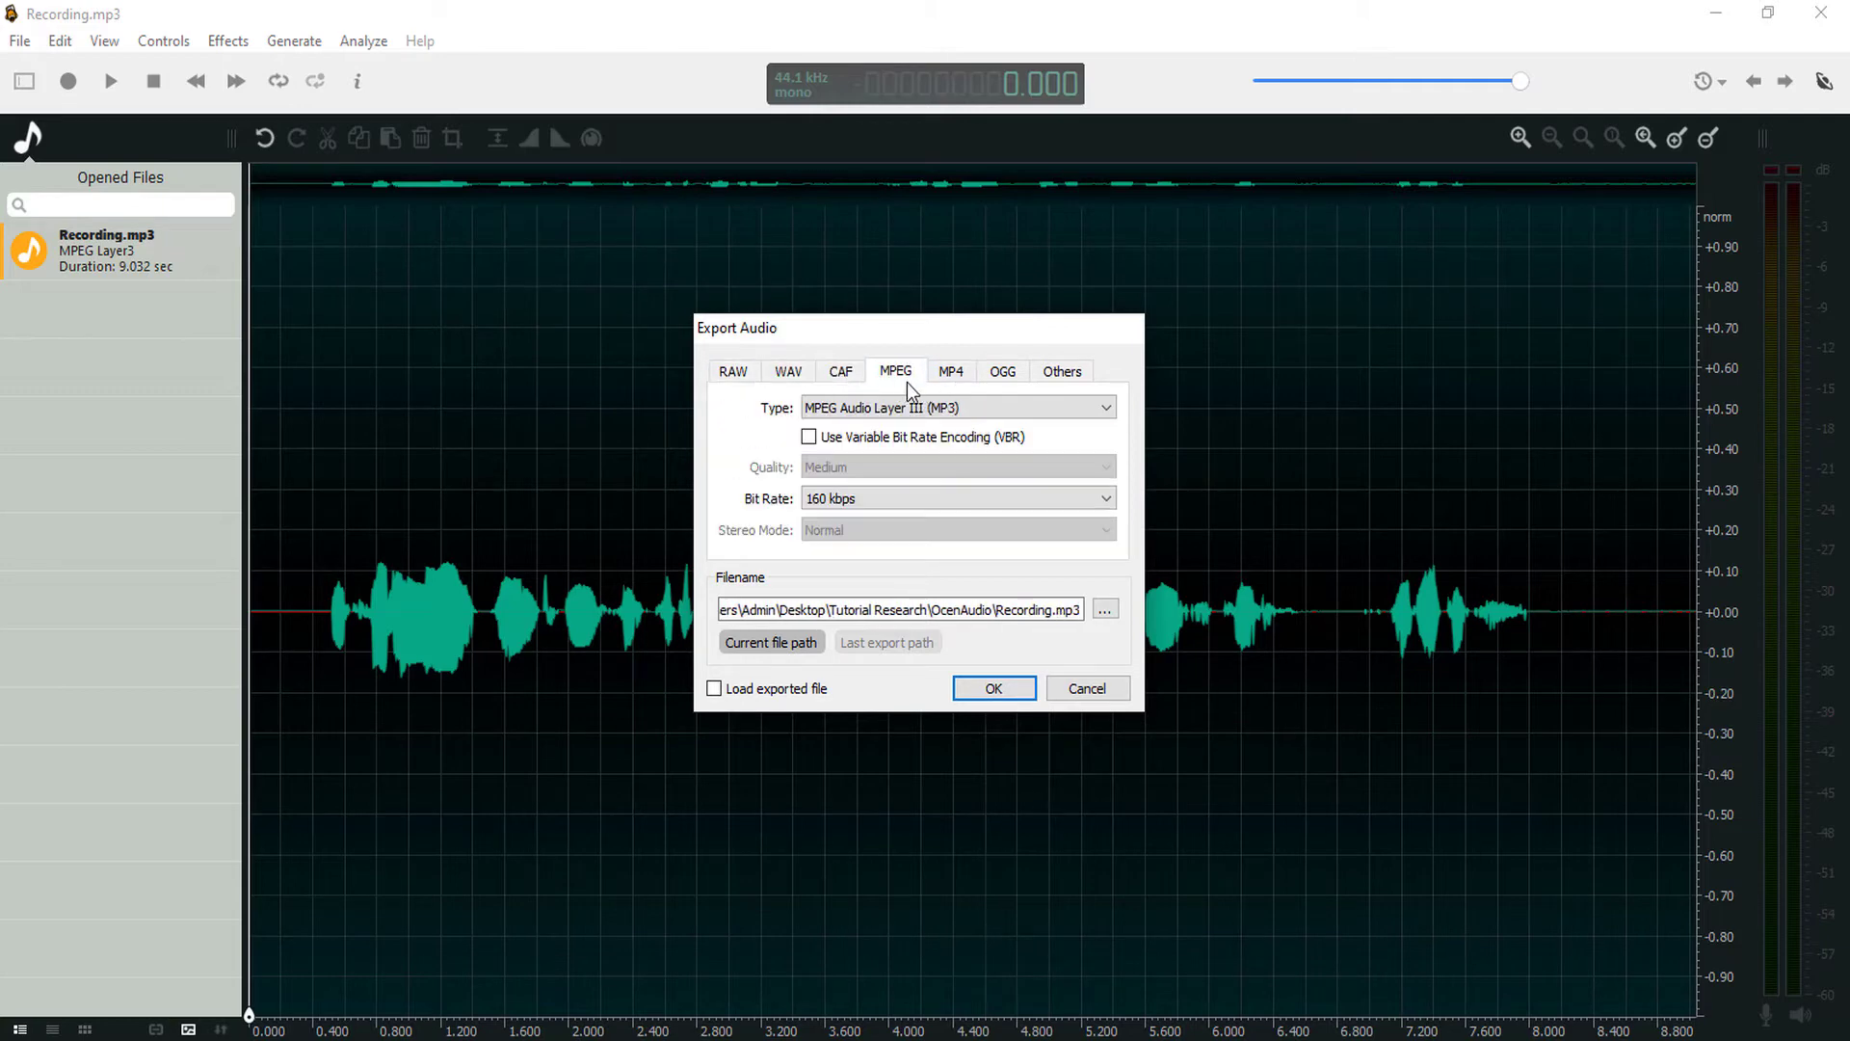
pyautogui.click(1007, 380)
pyautogui.click(1076, 383)
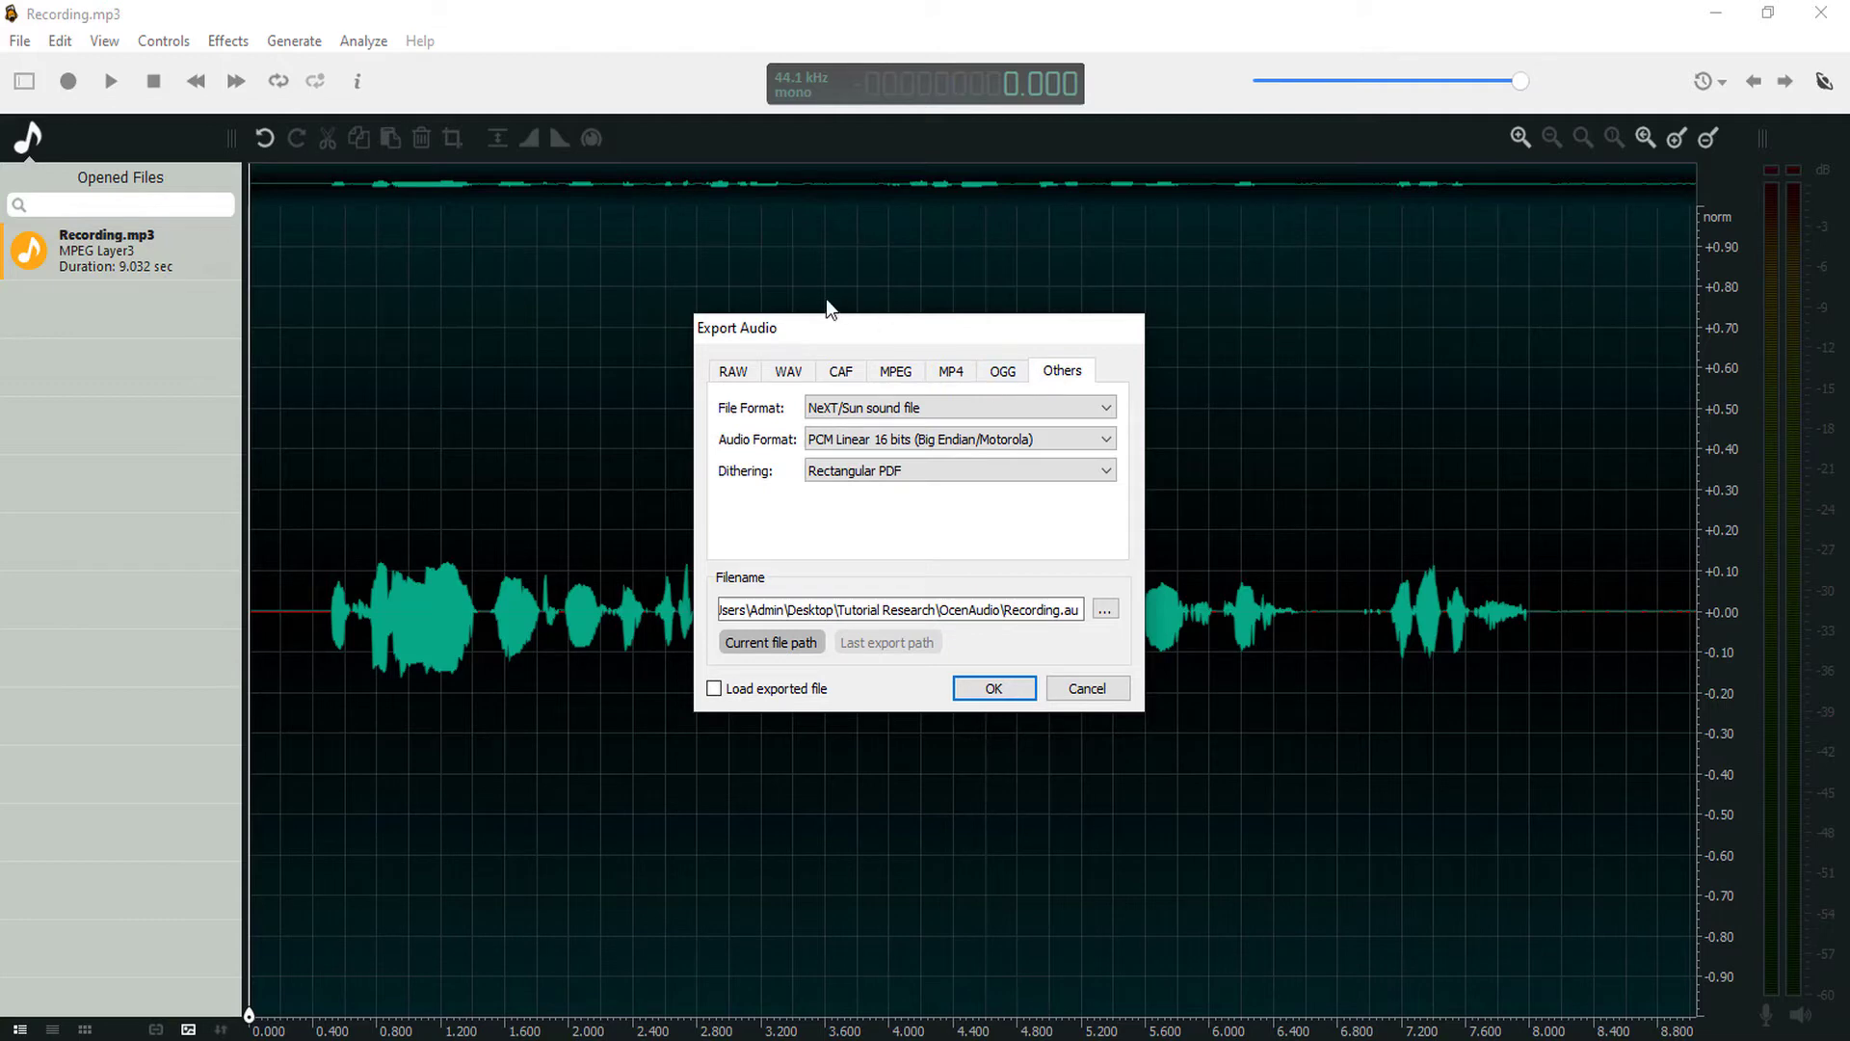
pyautogui.click(790, 376)
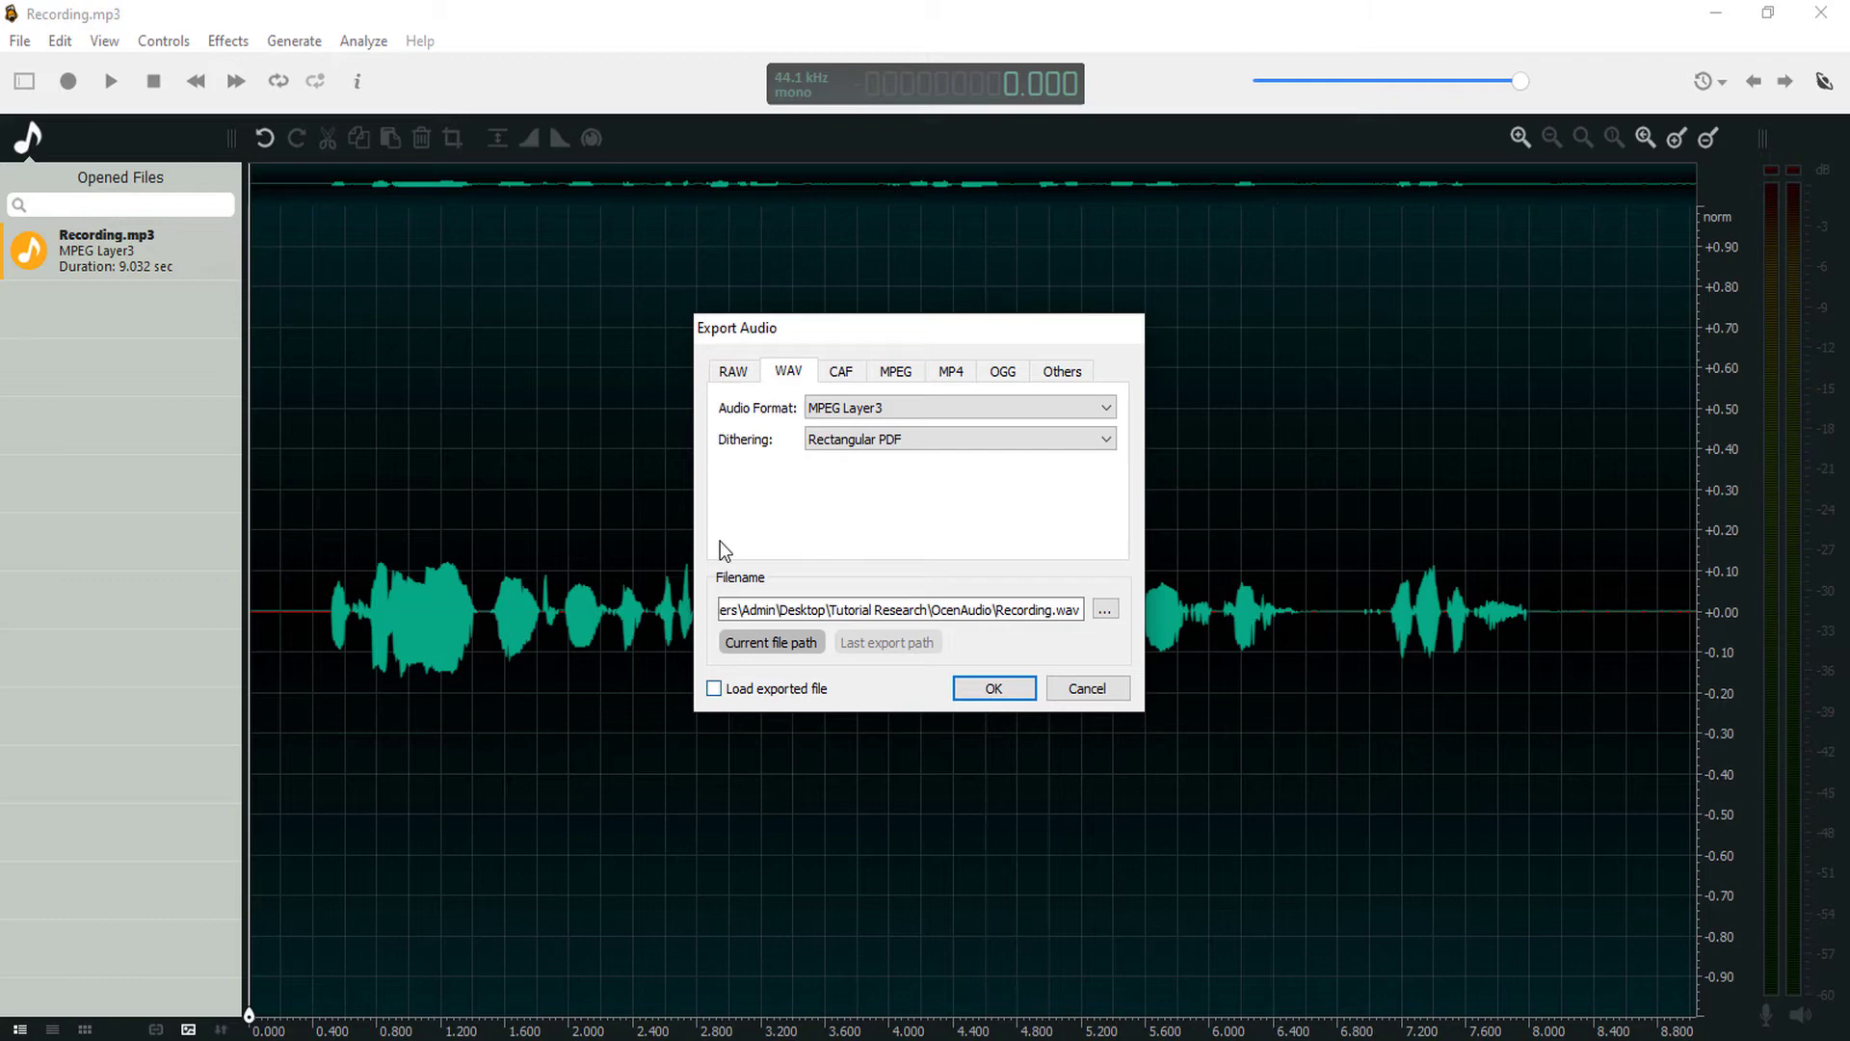
# - Choose Linear PCM for WAV, check resolutions, then cancel export and start a new file
pyautogui.click(853, 411)
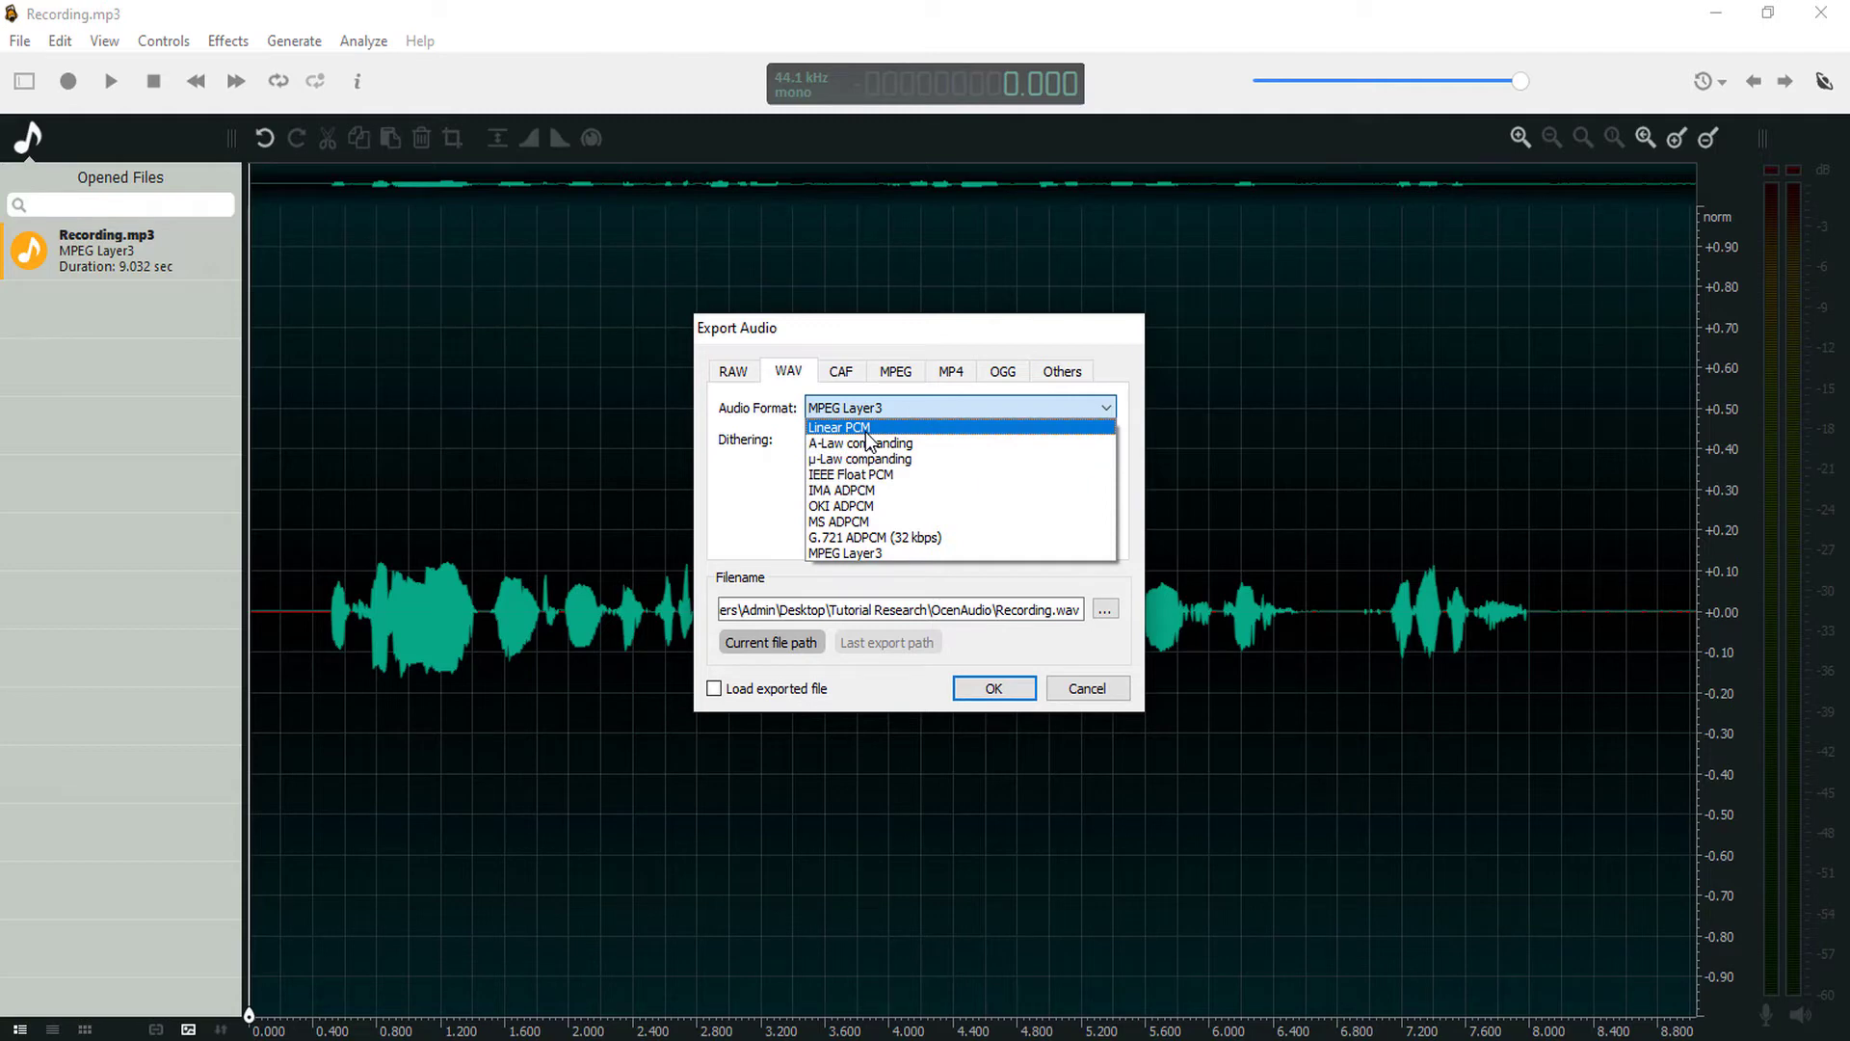
pyautogui.click(866, 430)
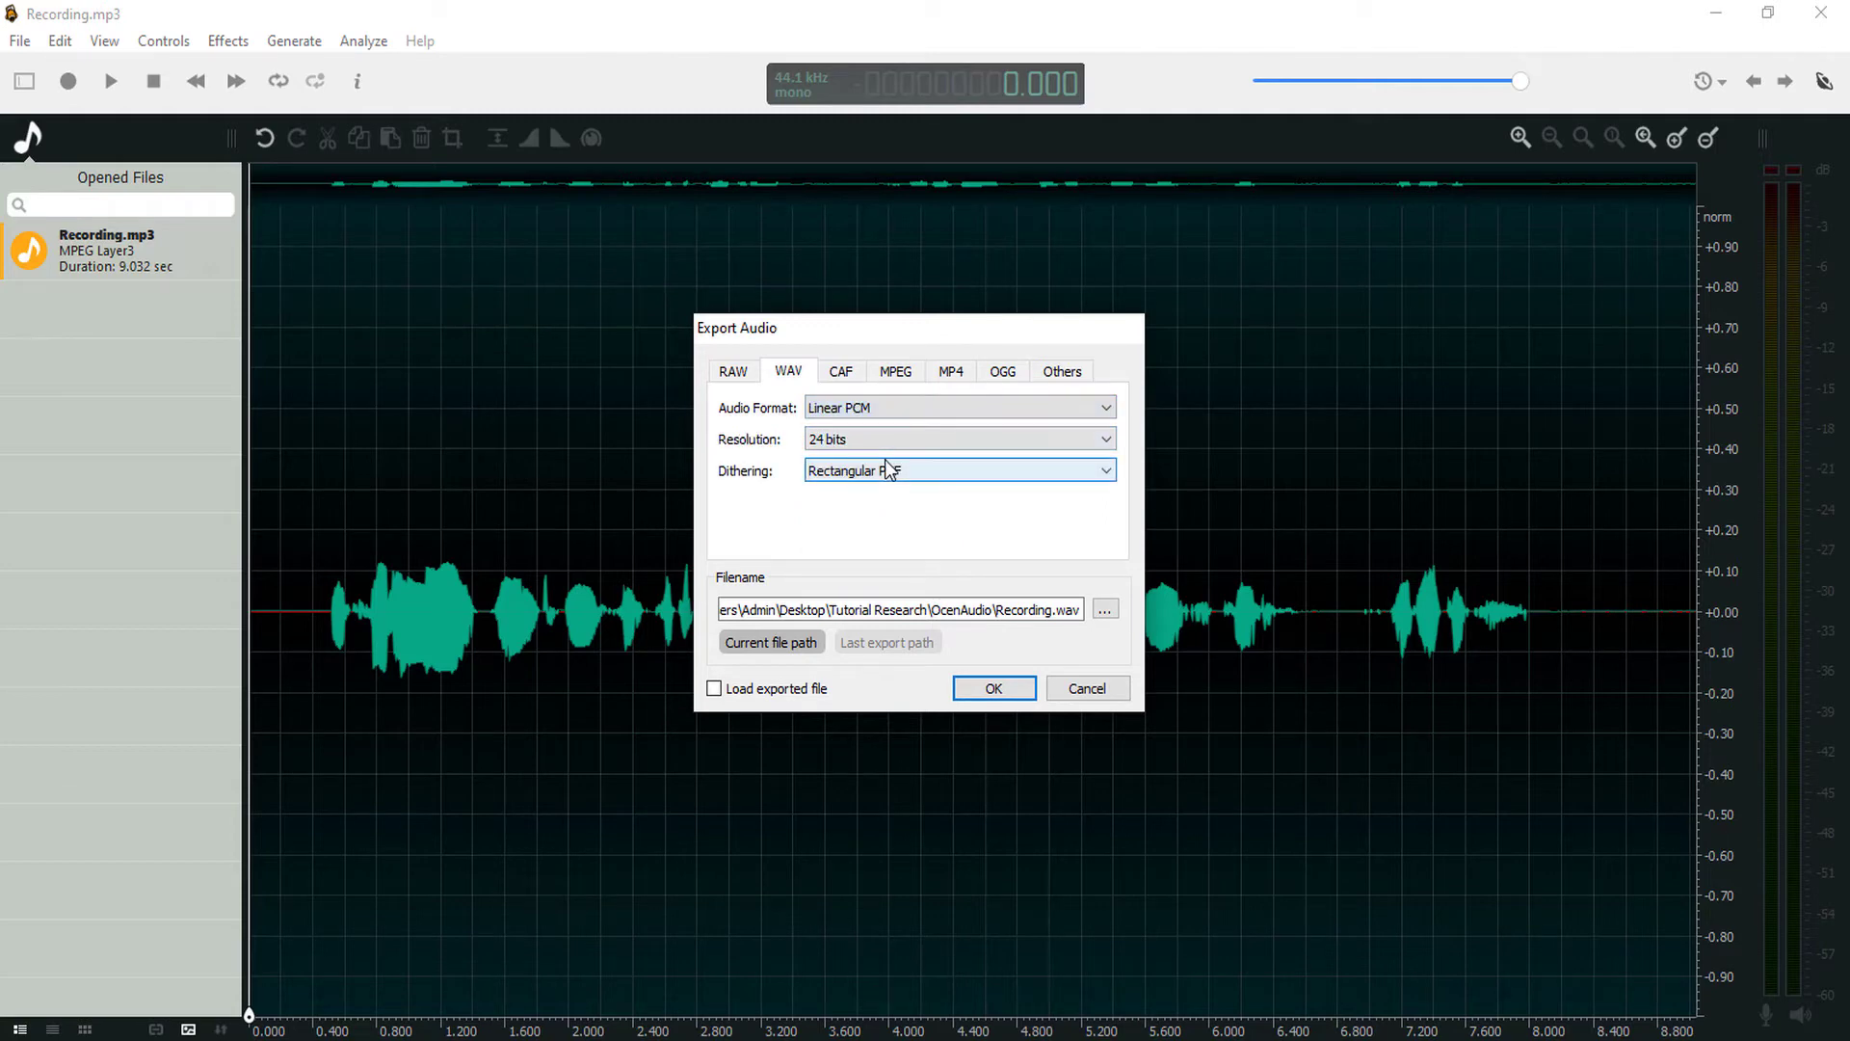
pyautogui.click(838, 440)
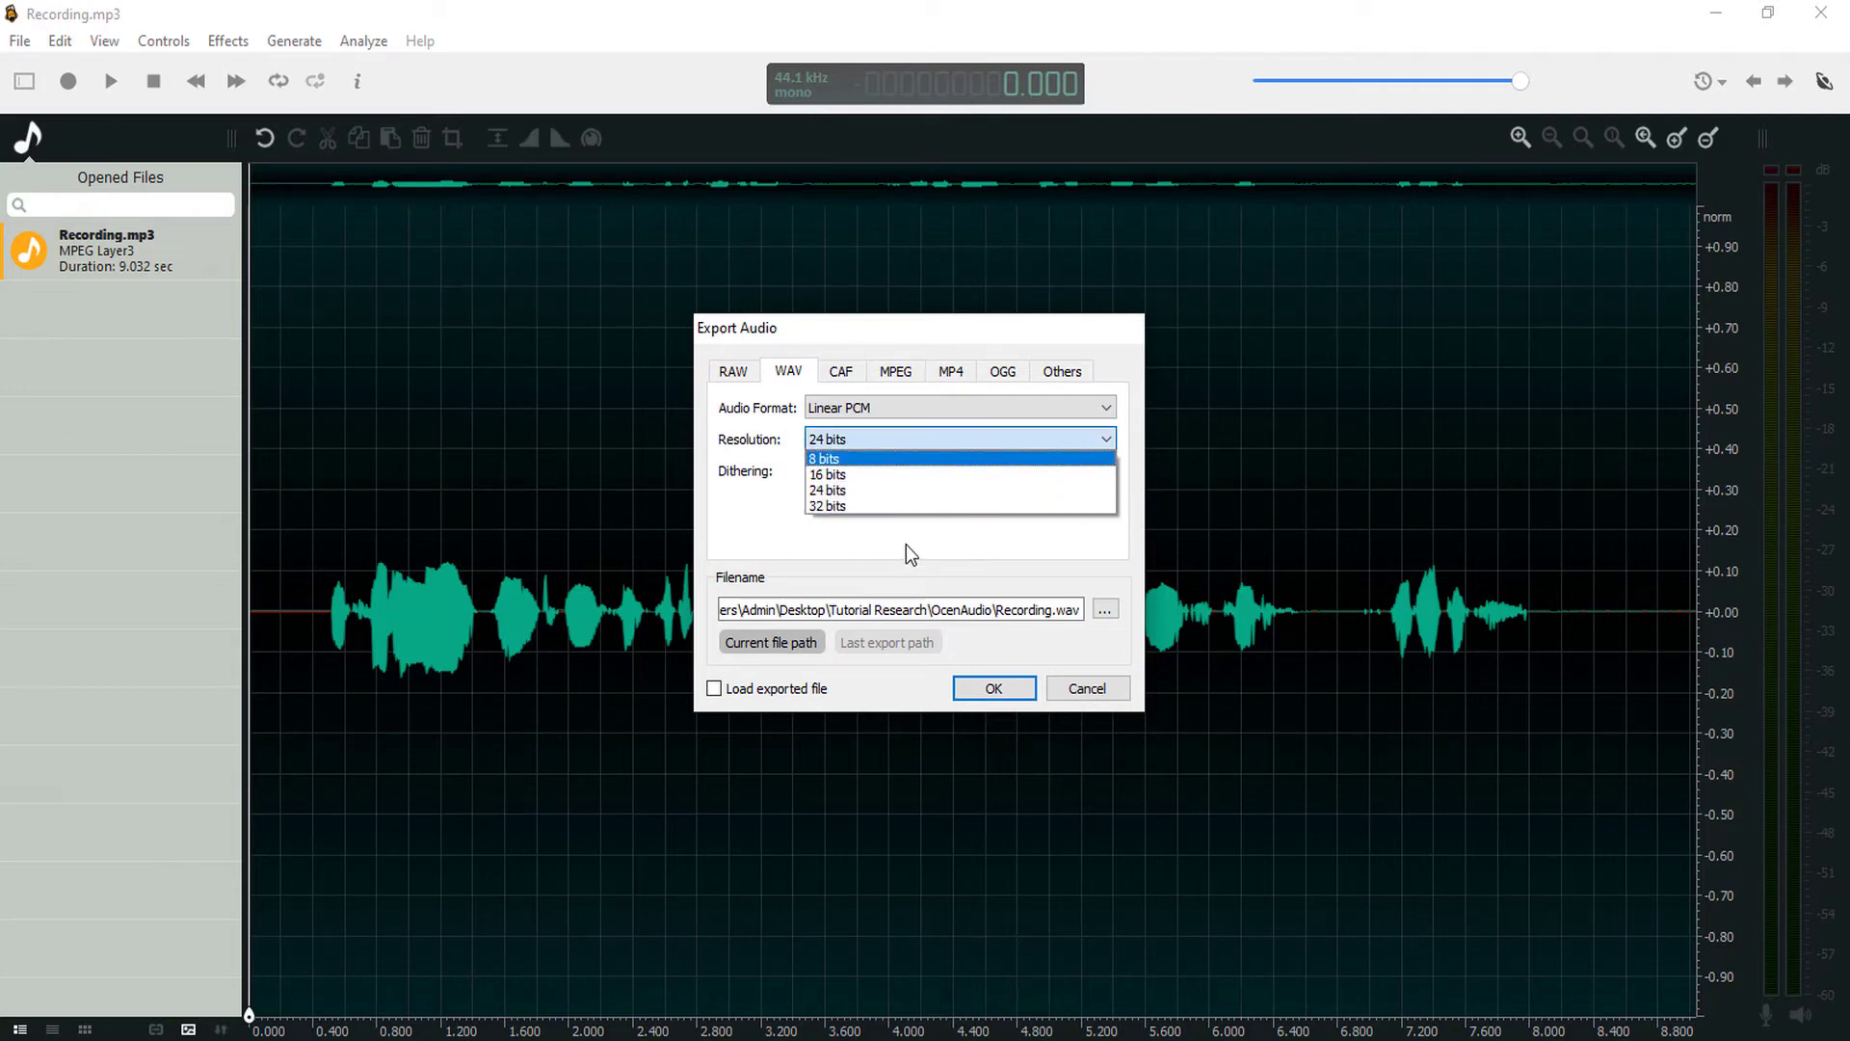
pyautogui.click(1082, 709)
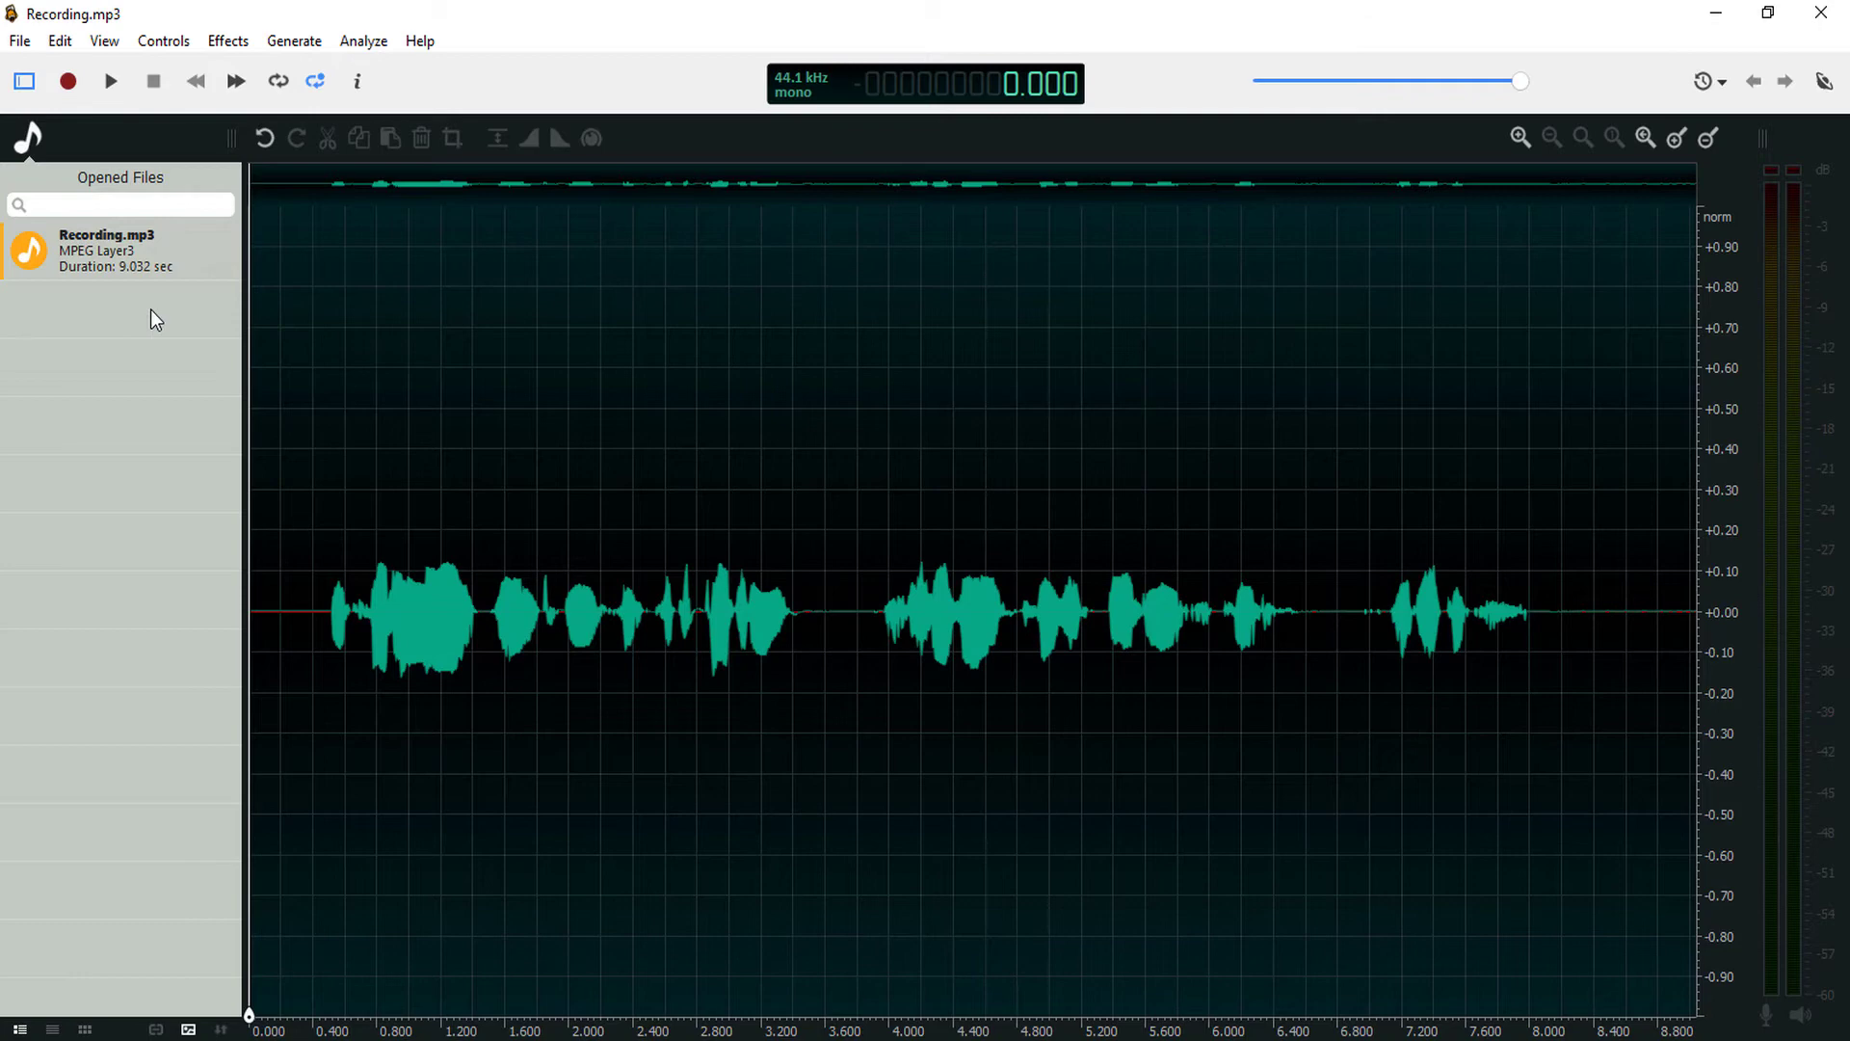
pyautogui.hotkey('ctrl', 'n')
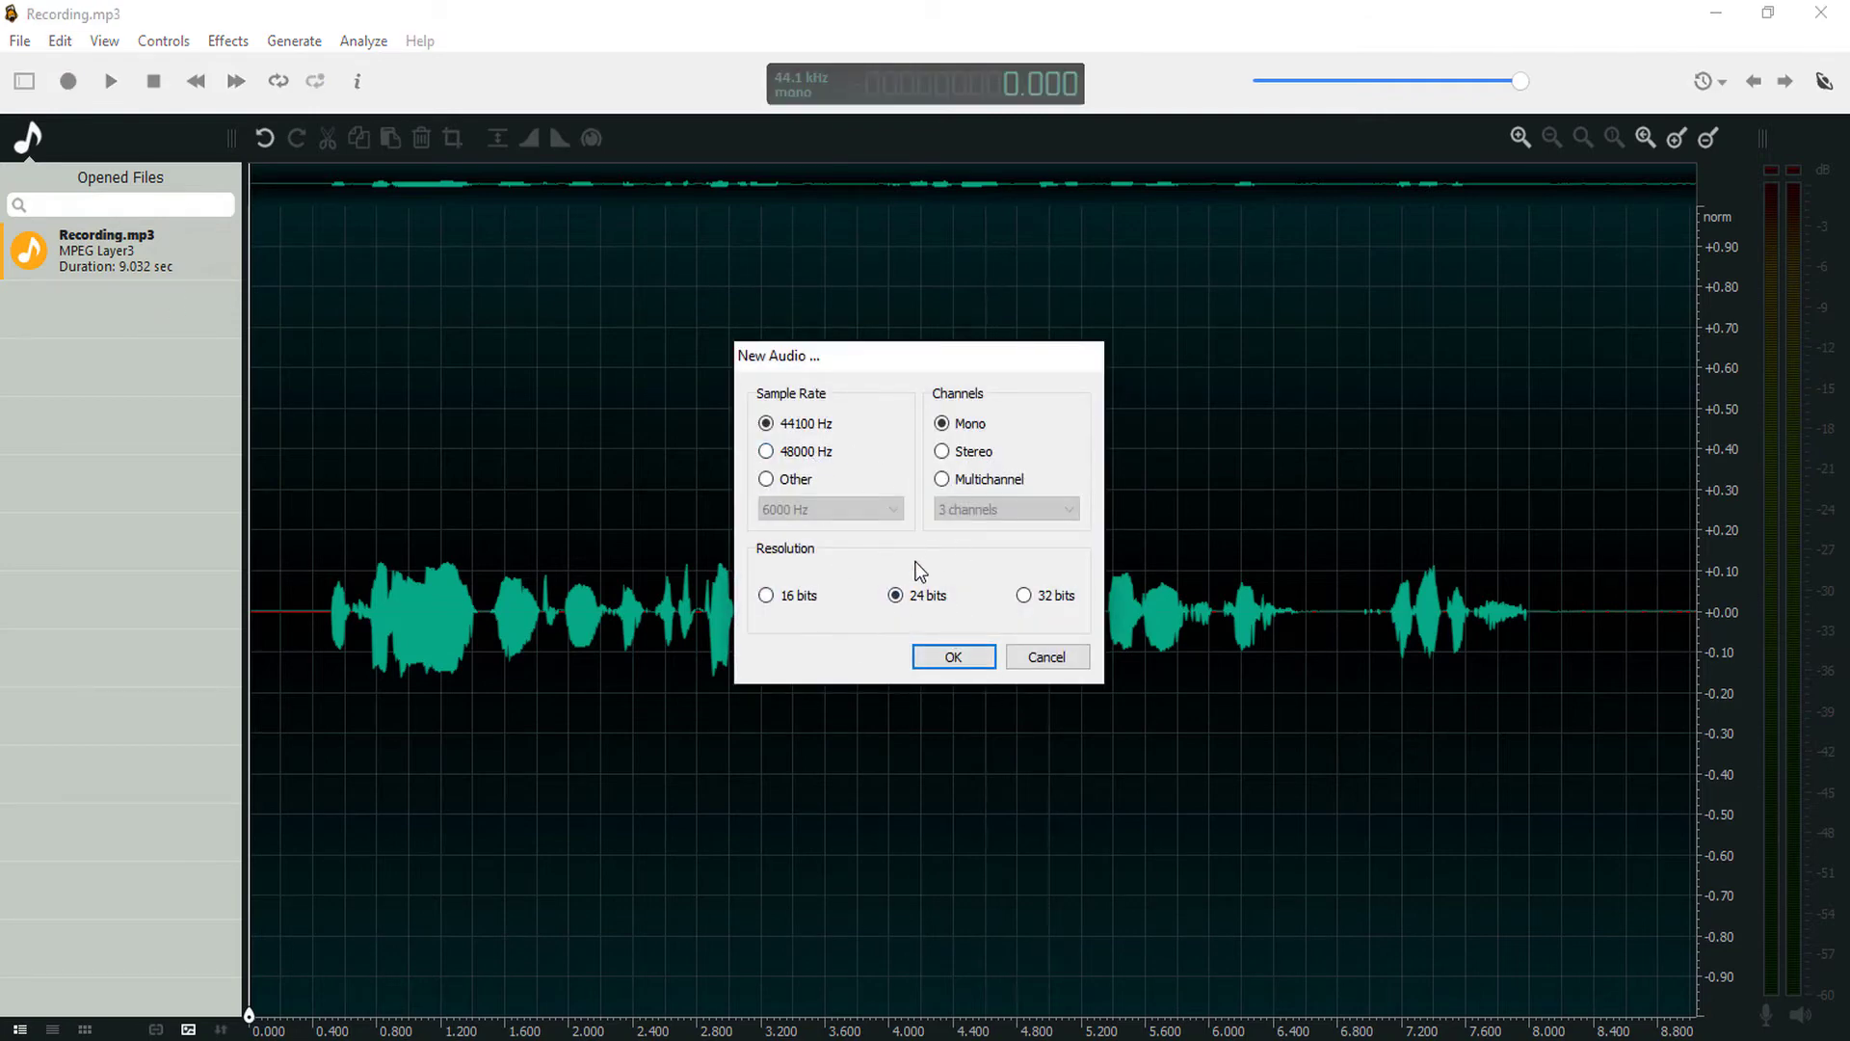
# - Dismiss New Audio and reopen the Export dialog with WAV selected
pyautogui.click(1038, 657)
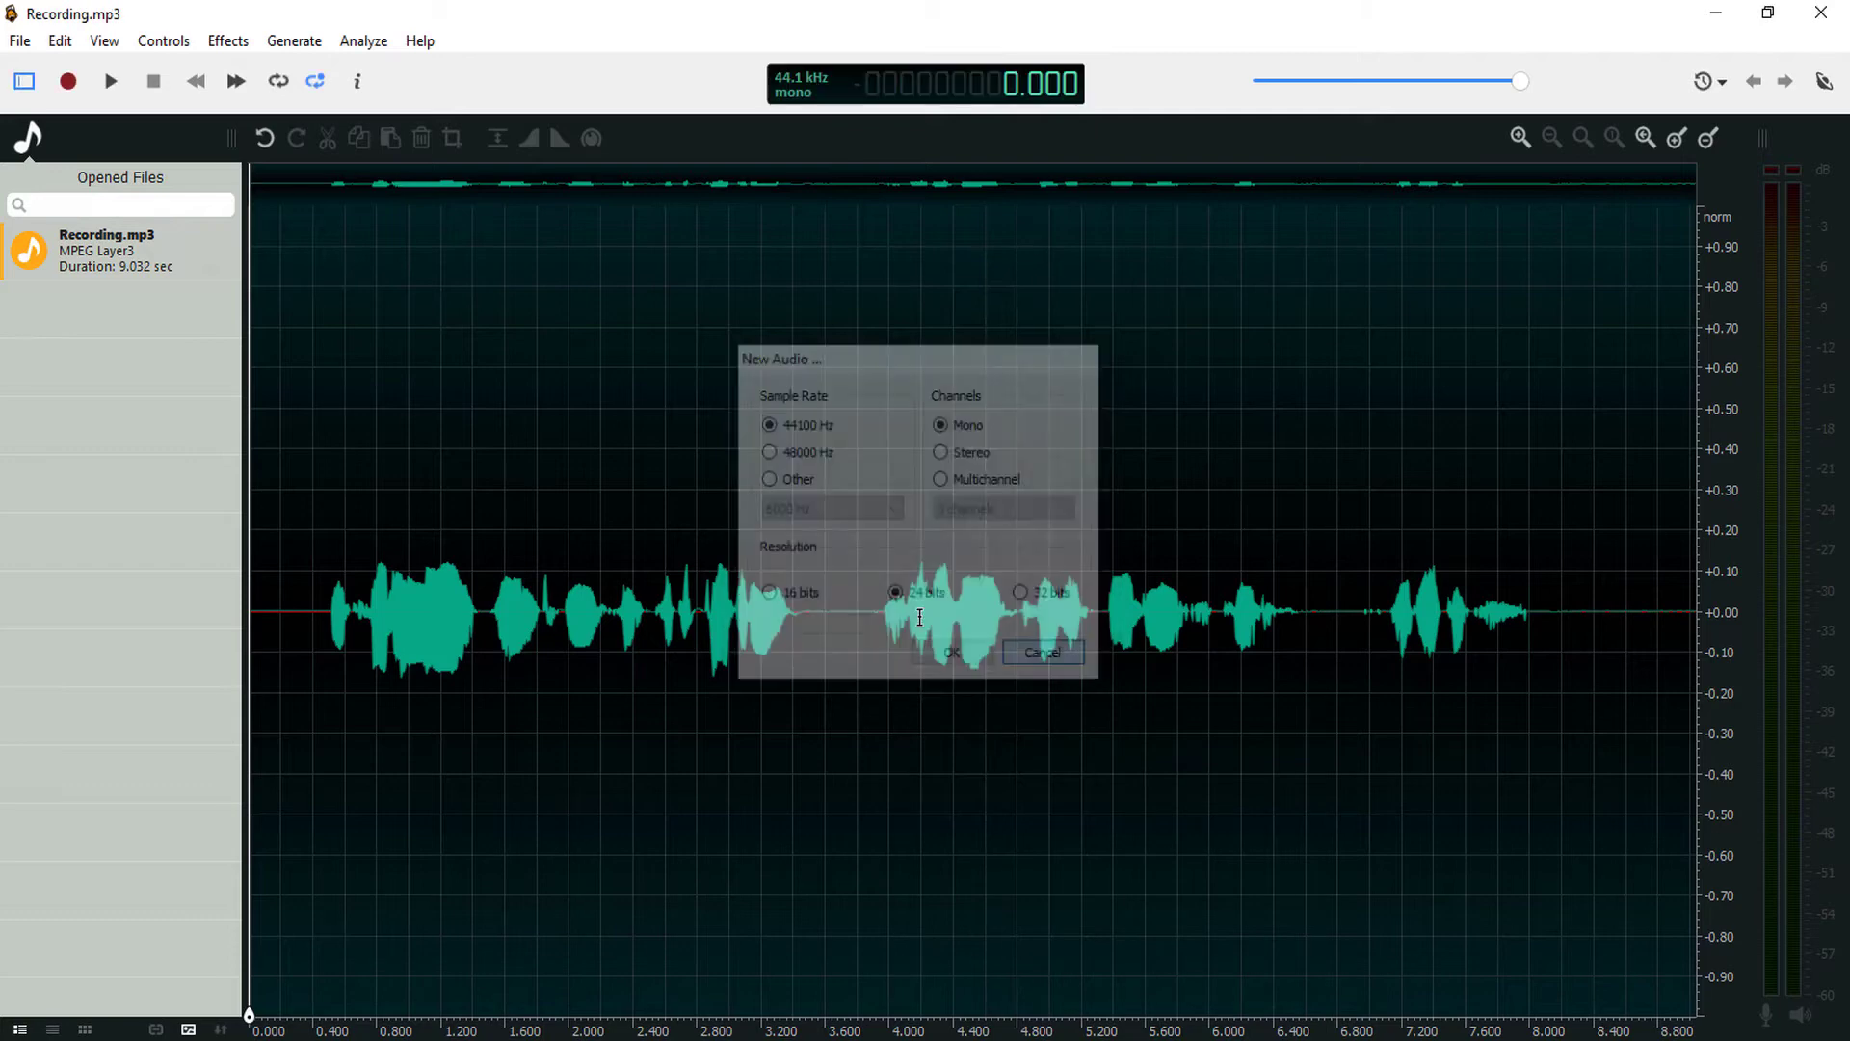
pyautogui.click(29, 48)
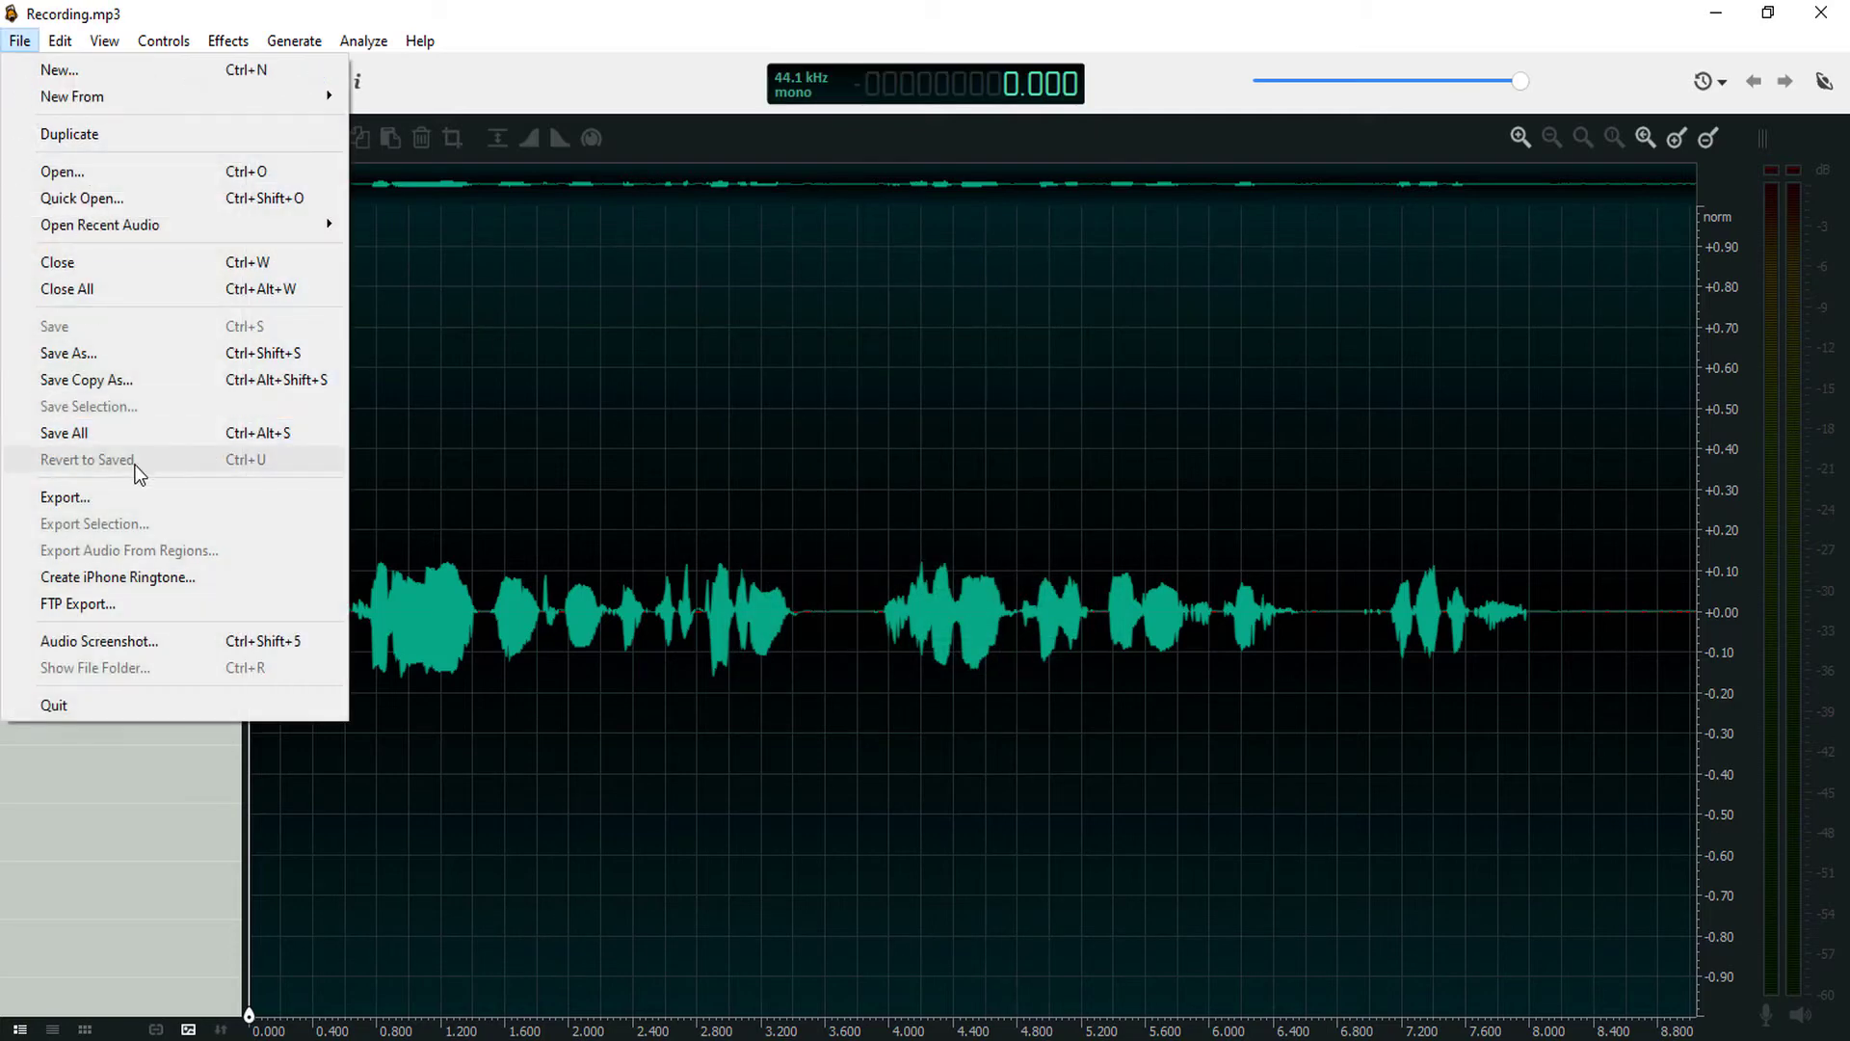
pyautogui.click(121, 493)
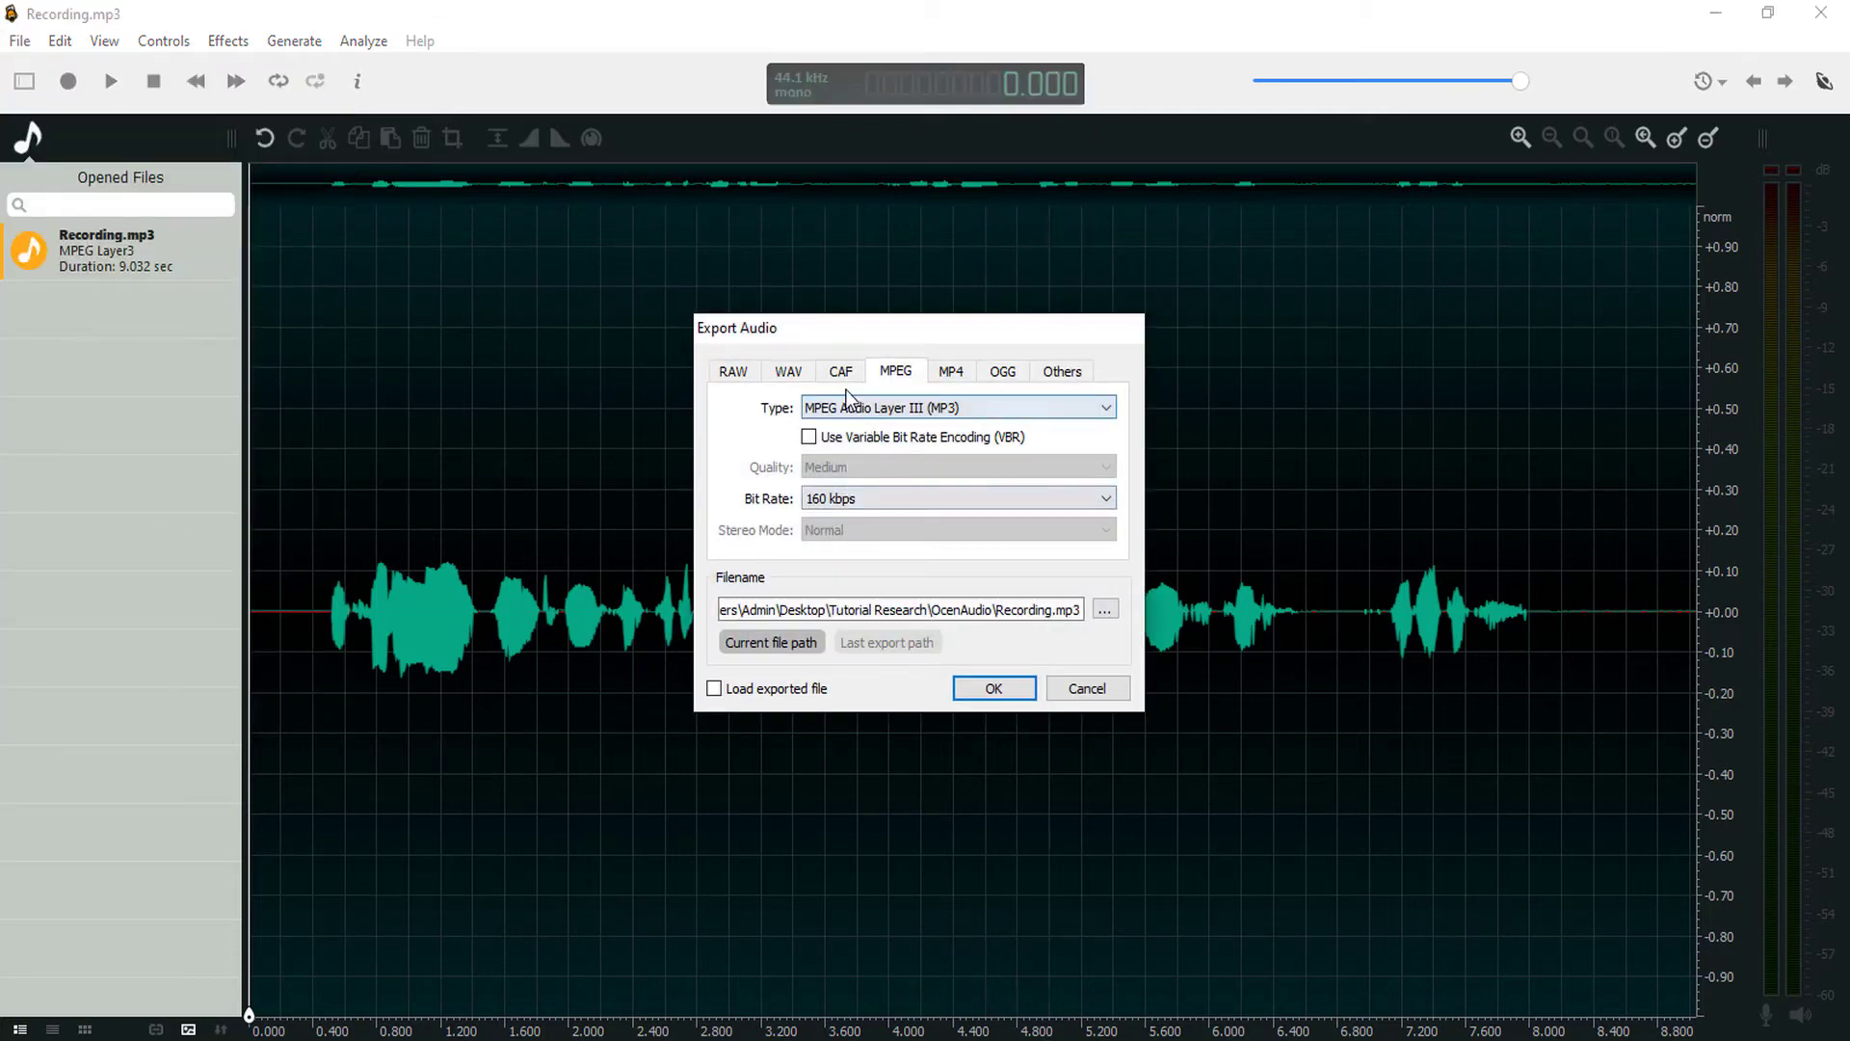
pyautogui.click(788, 371)
# - Set the WAV export to Linear PCM, 24 bits, with Rectangular PDF dithering
pyautogui.click(856, 409)
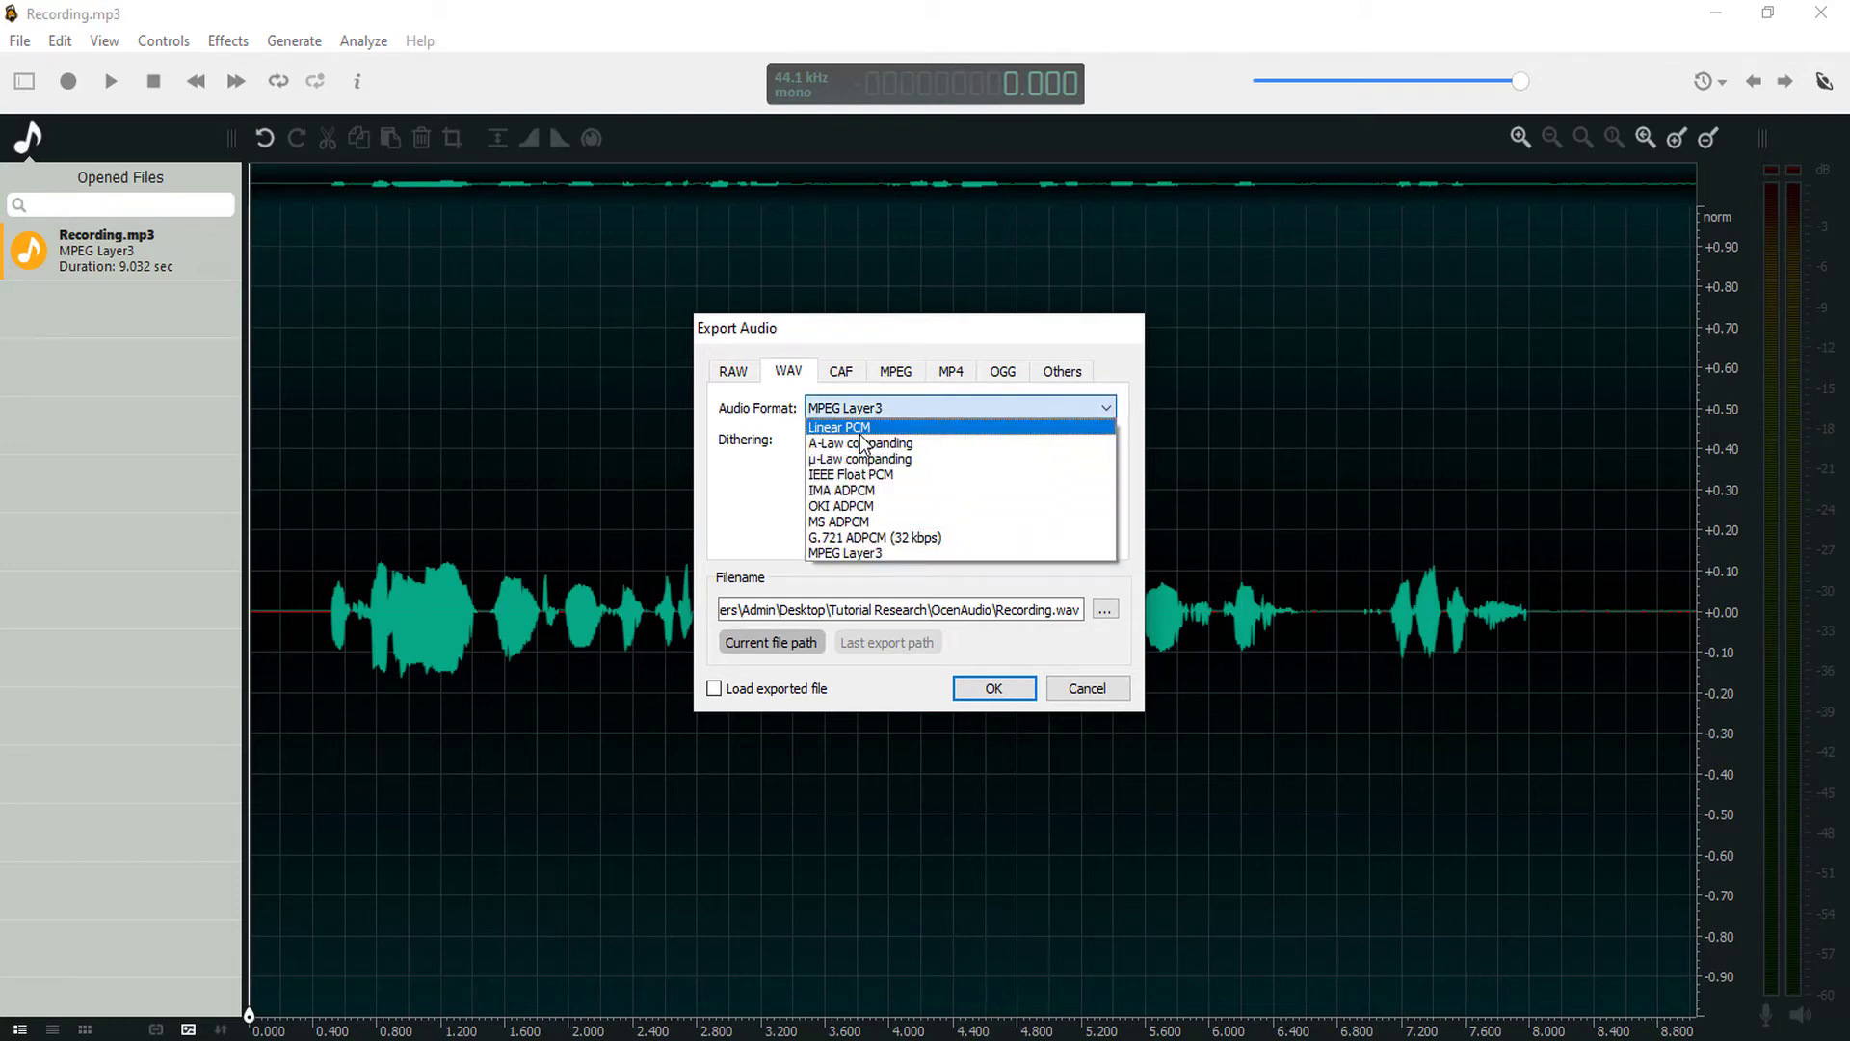
pyautogui.click(853, 429)
pyautogui.click(853, 440)
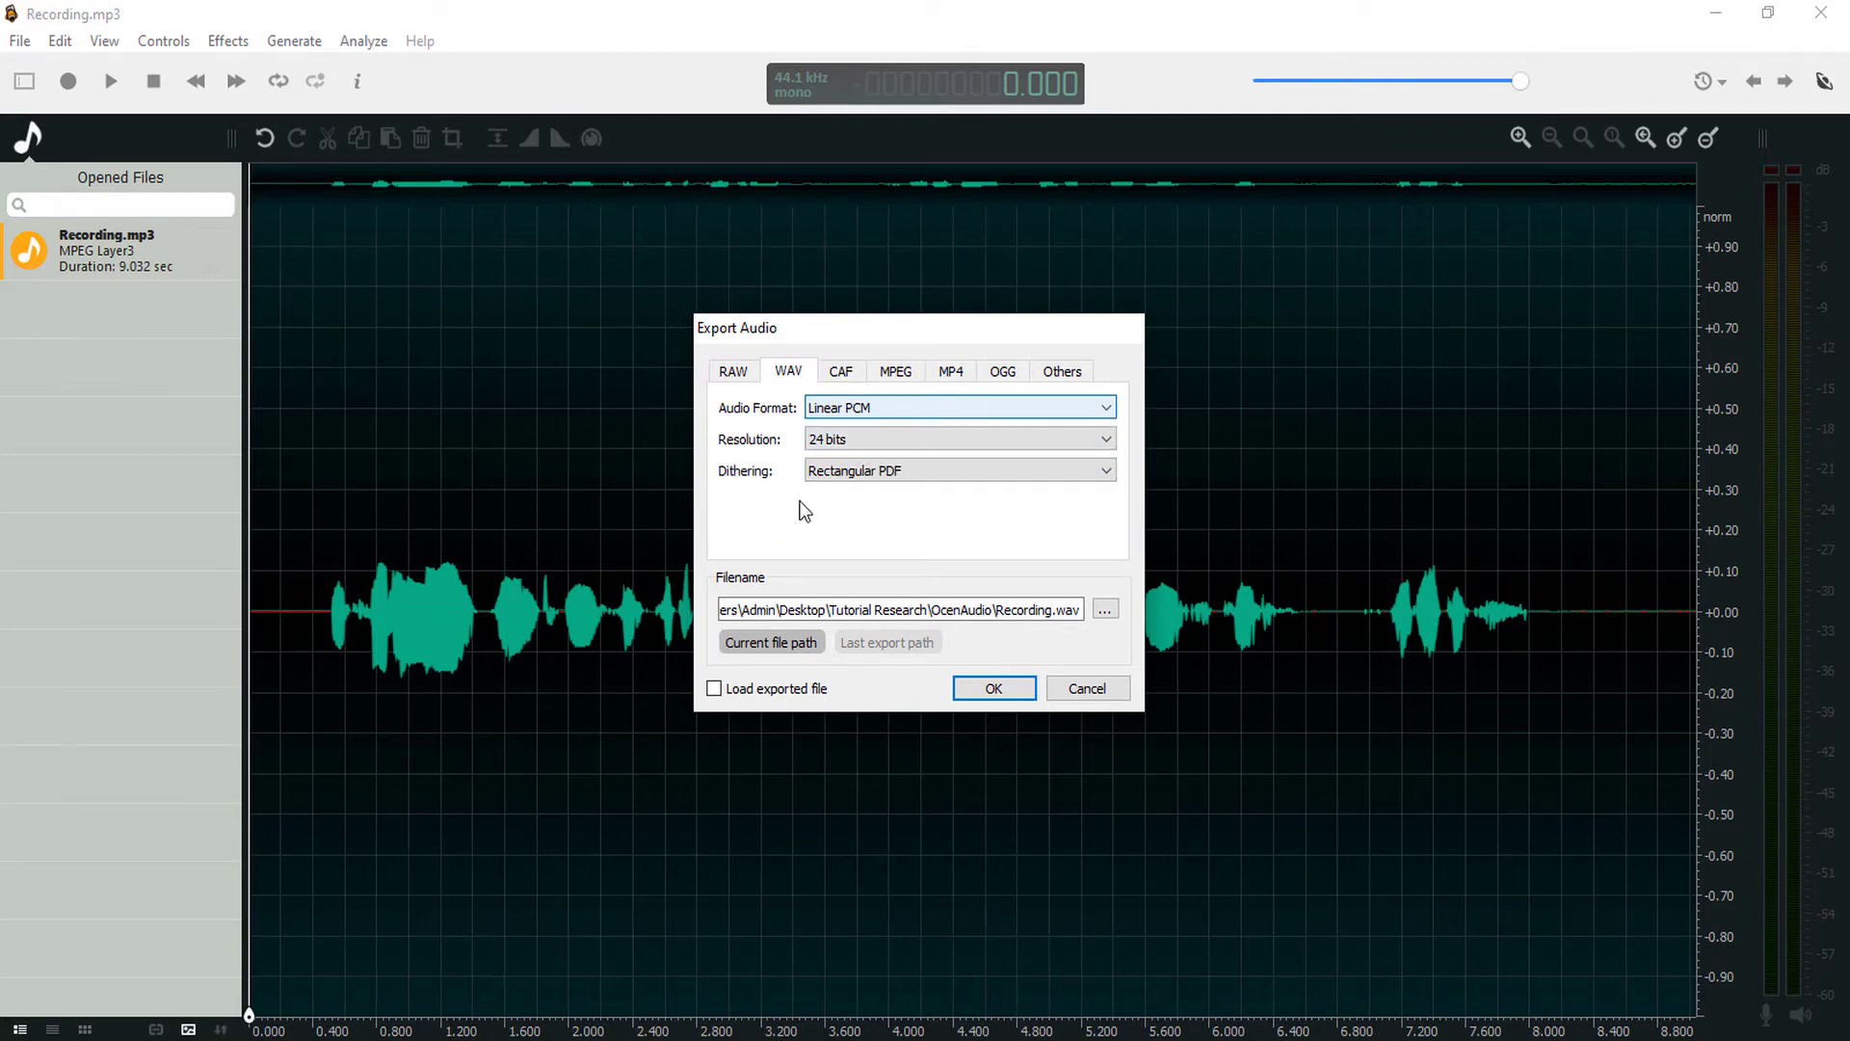
pyautogui.click(818, 475)
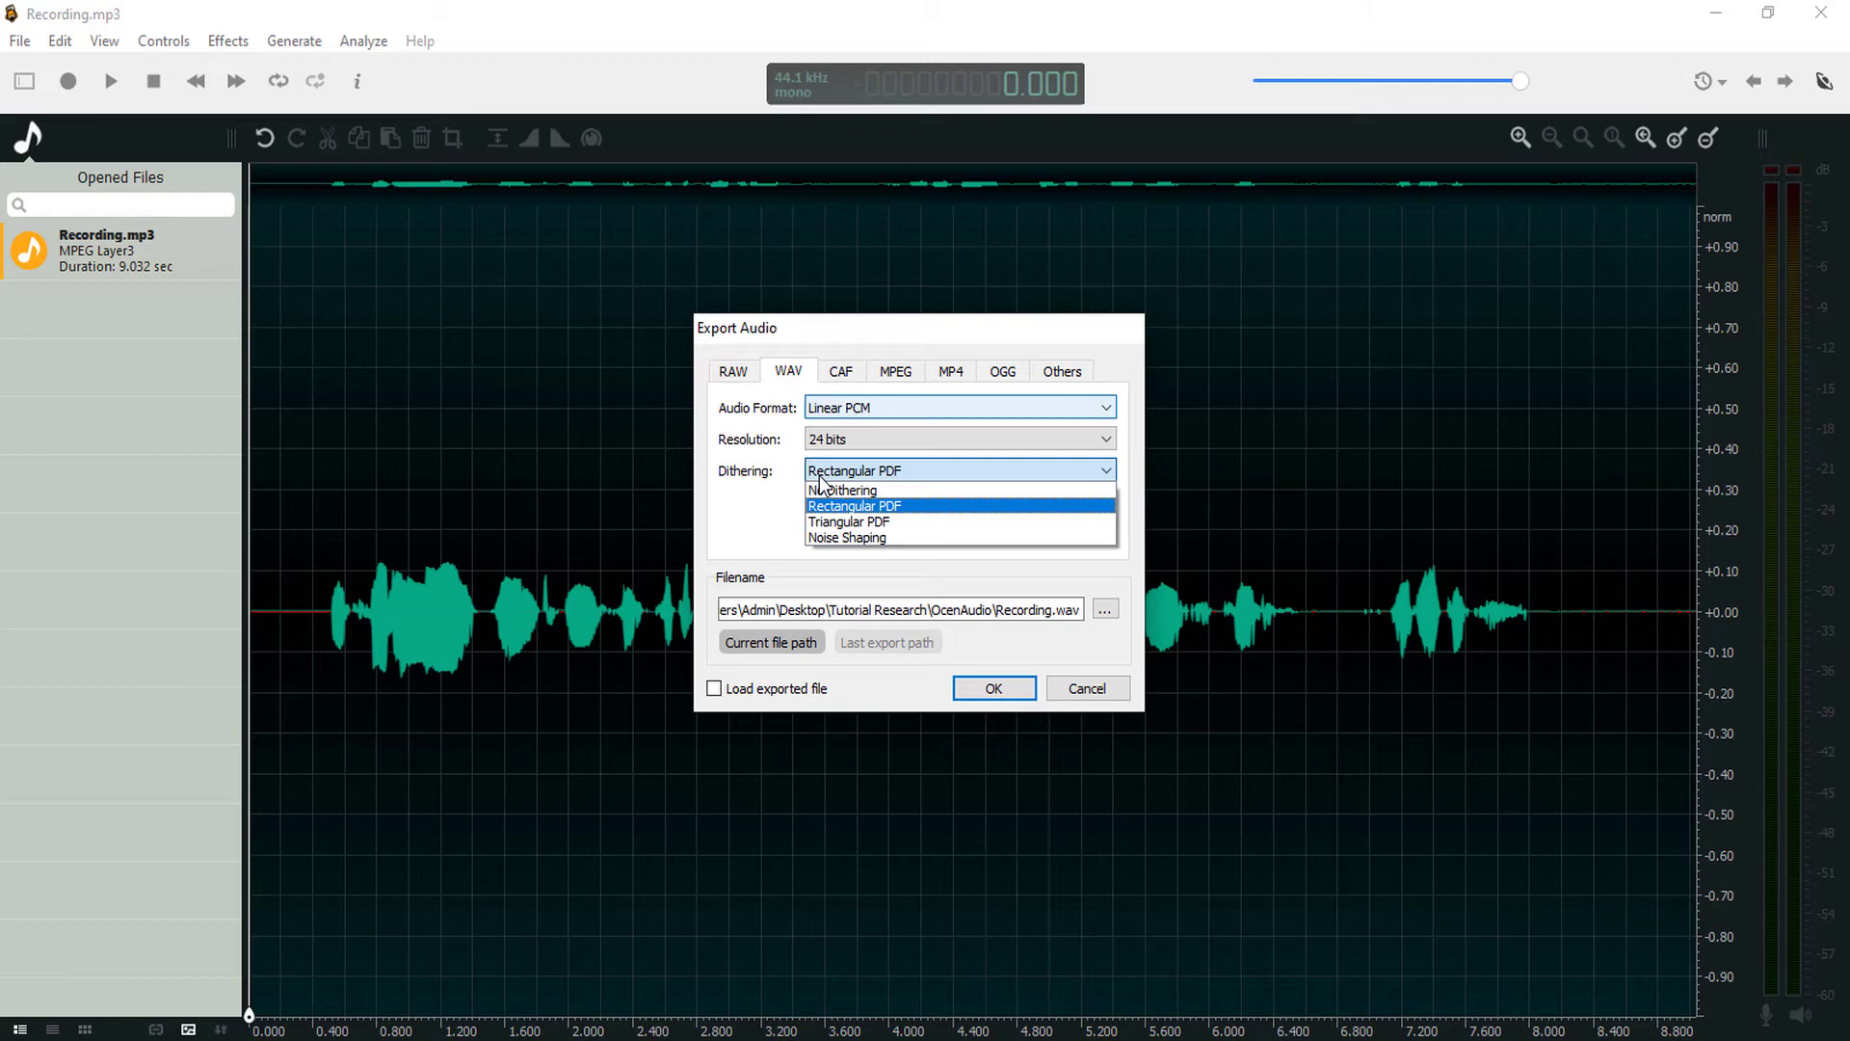
pyautogui.click(896, 466)
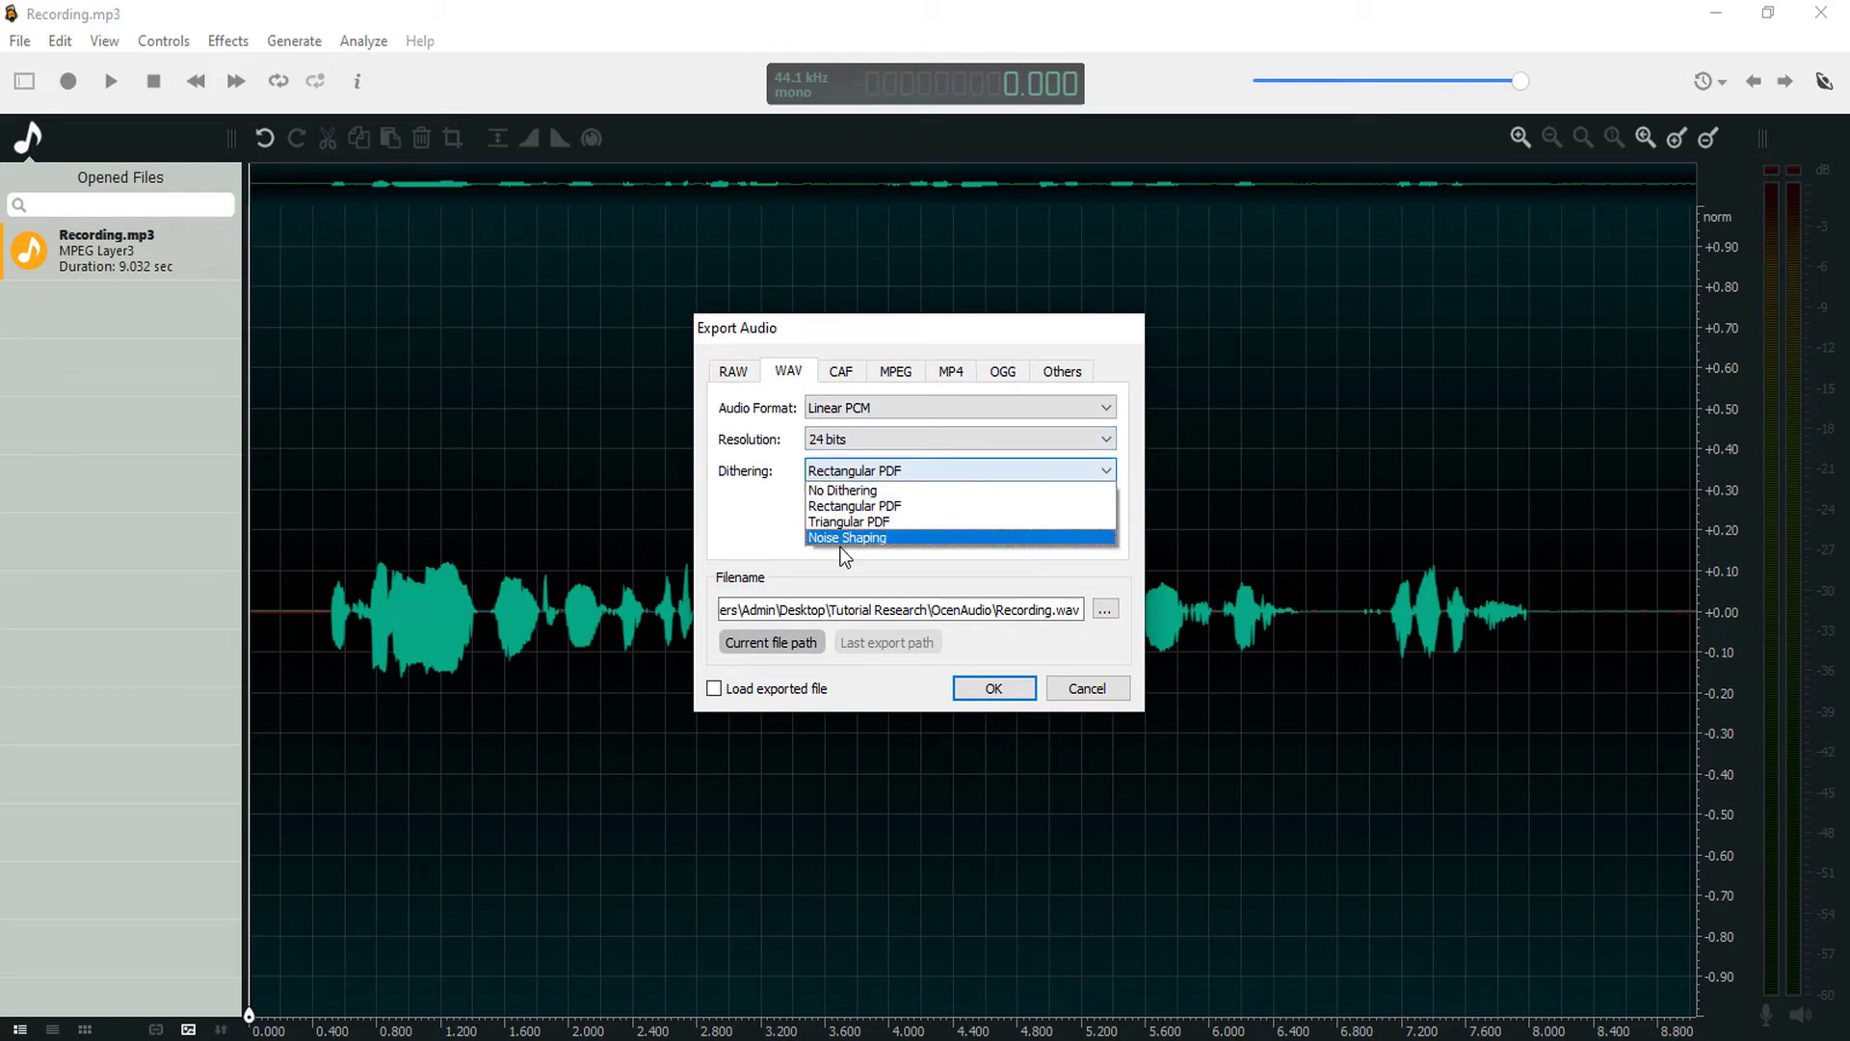
pyautogui.press('Escape')
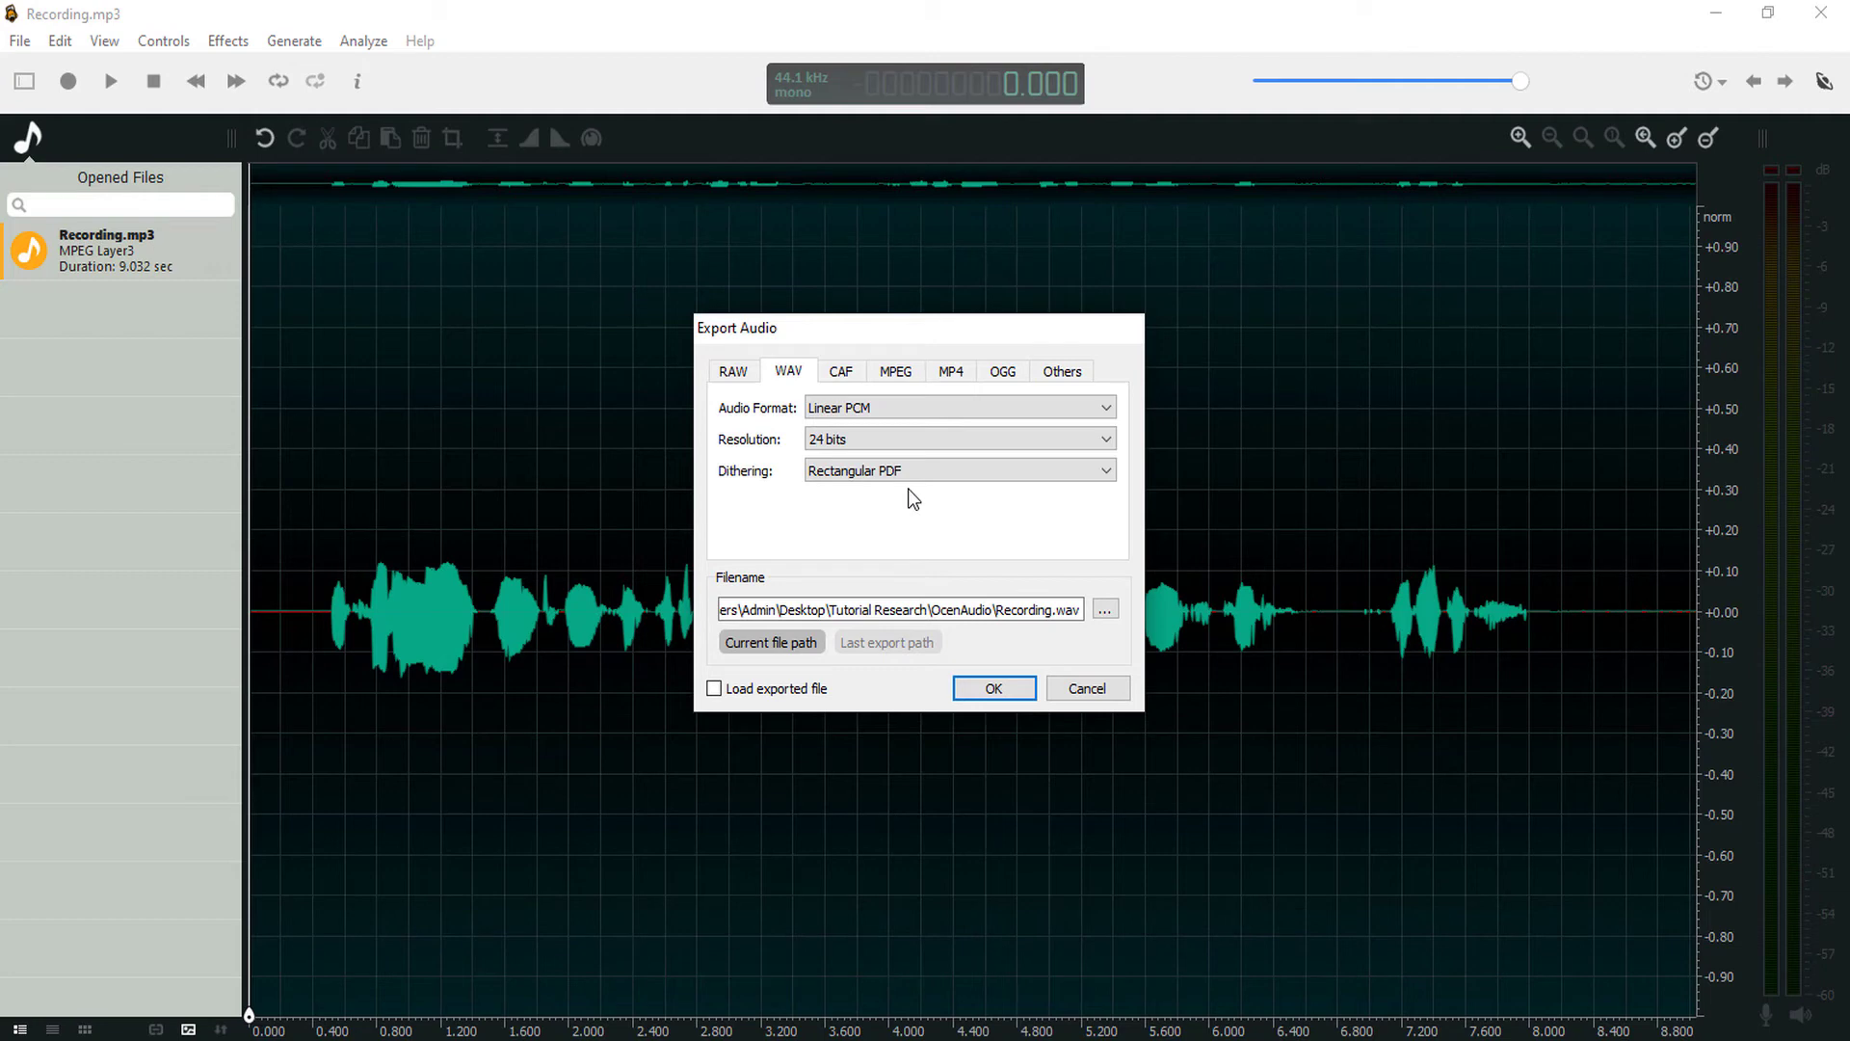
# - Export the WAV, then drag Recording.wav from the OcenAudio folder into Opened Files
pyautogui.click(970, 695)
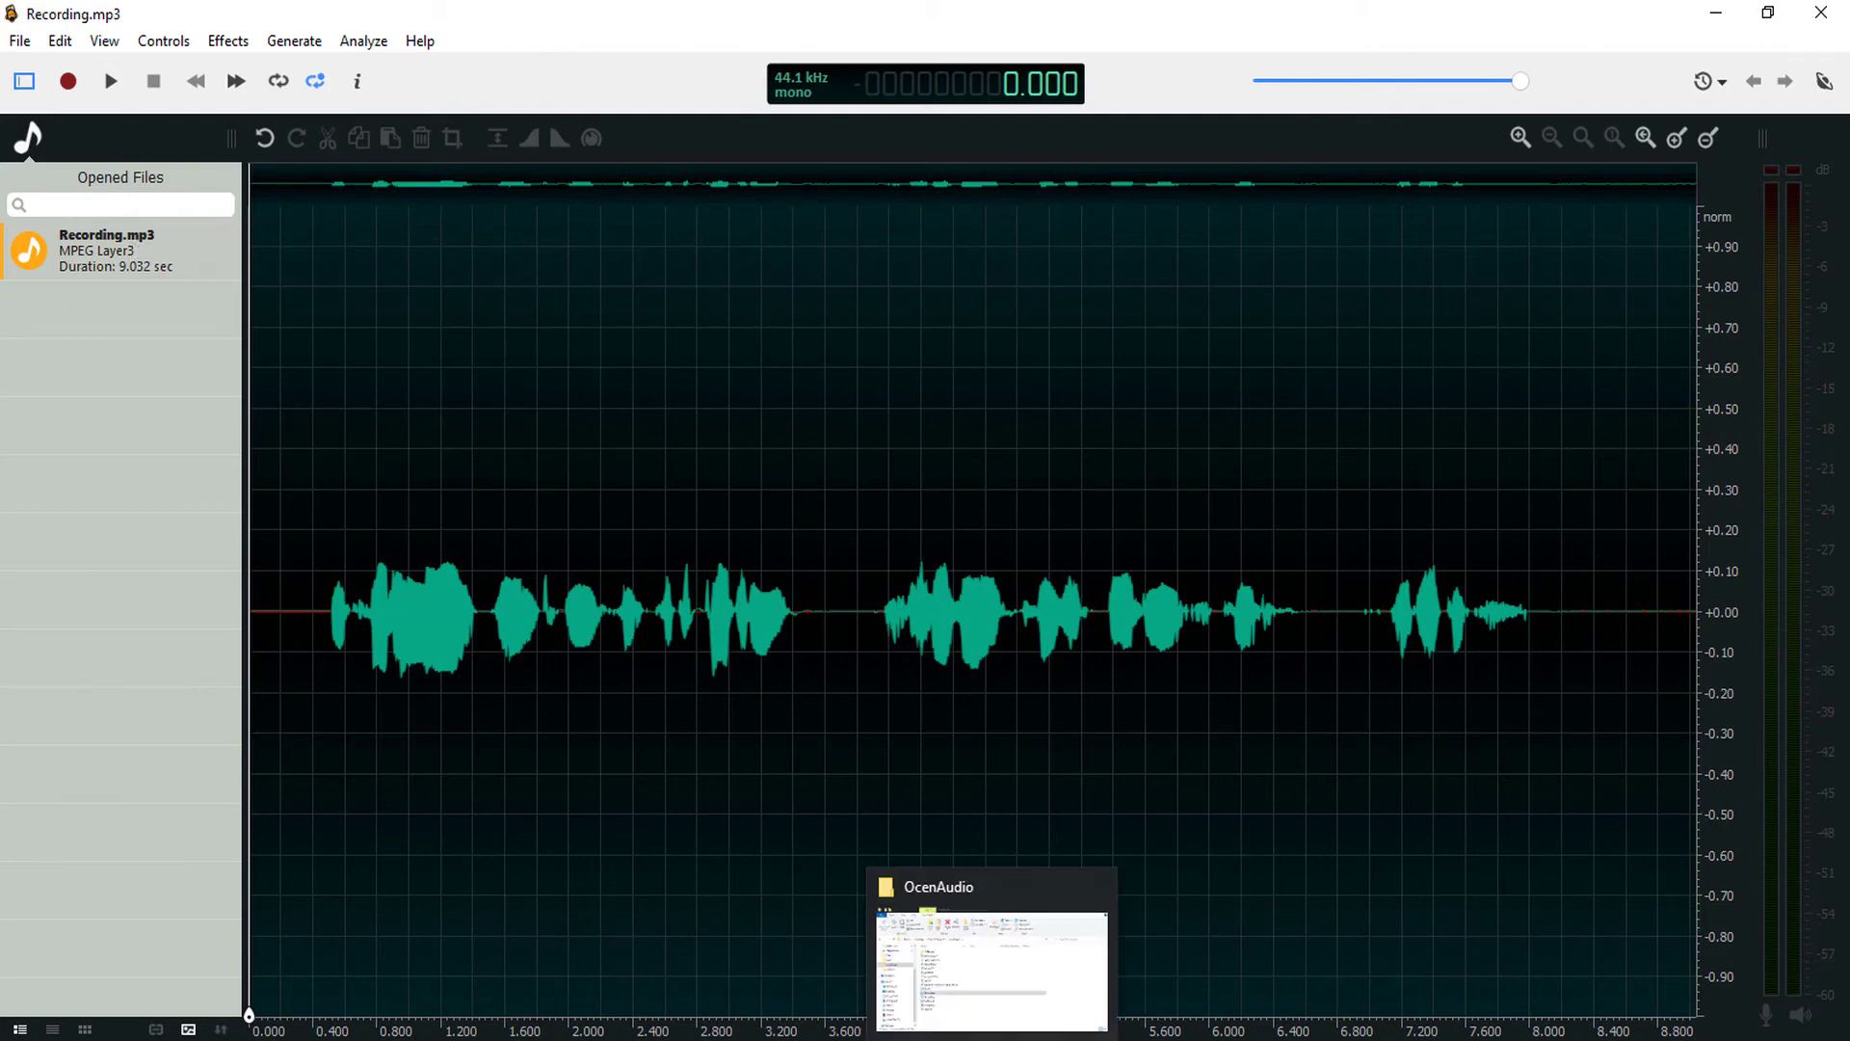
pyautogui.click(994, 1034)
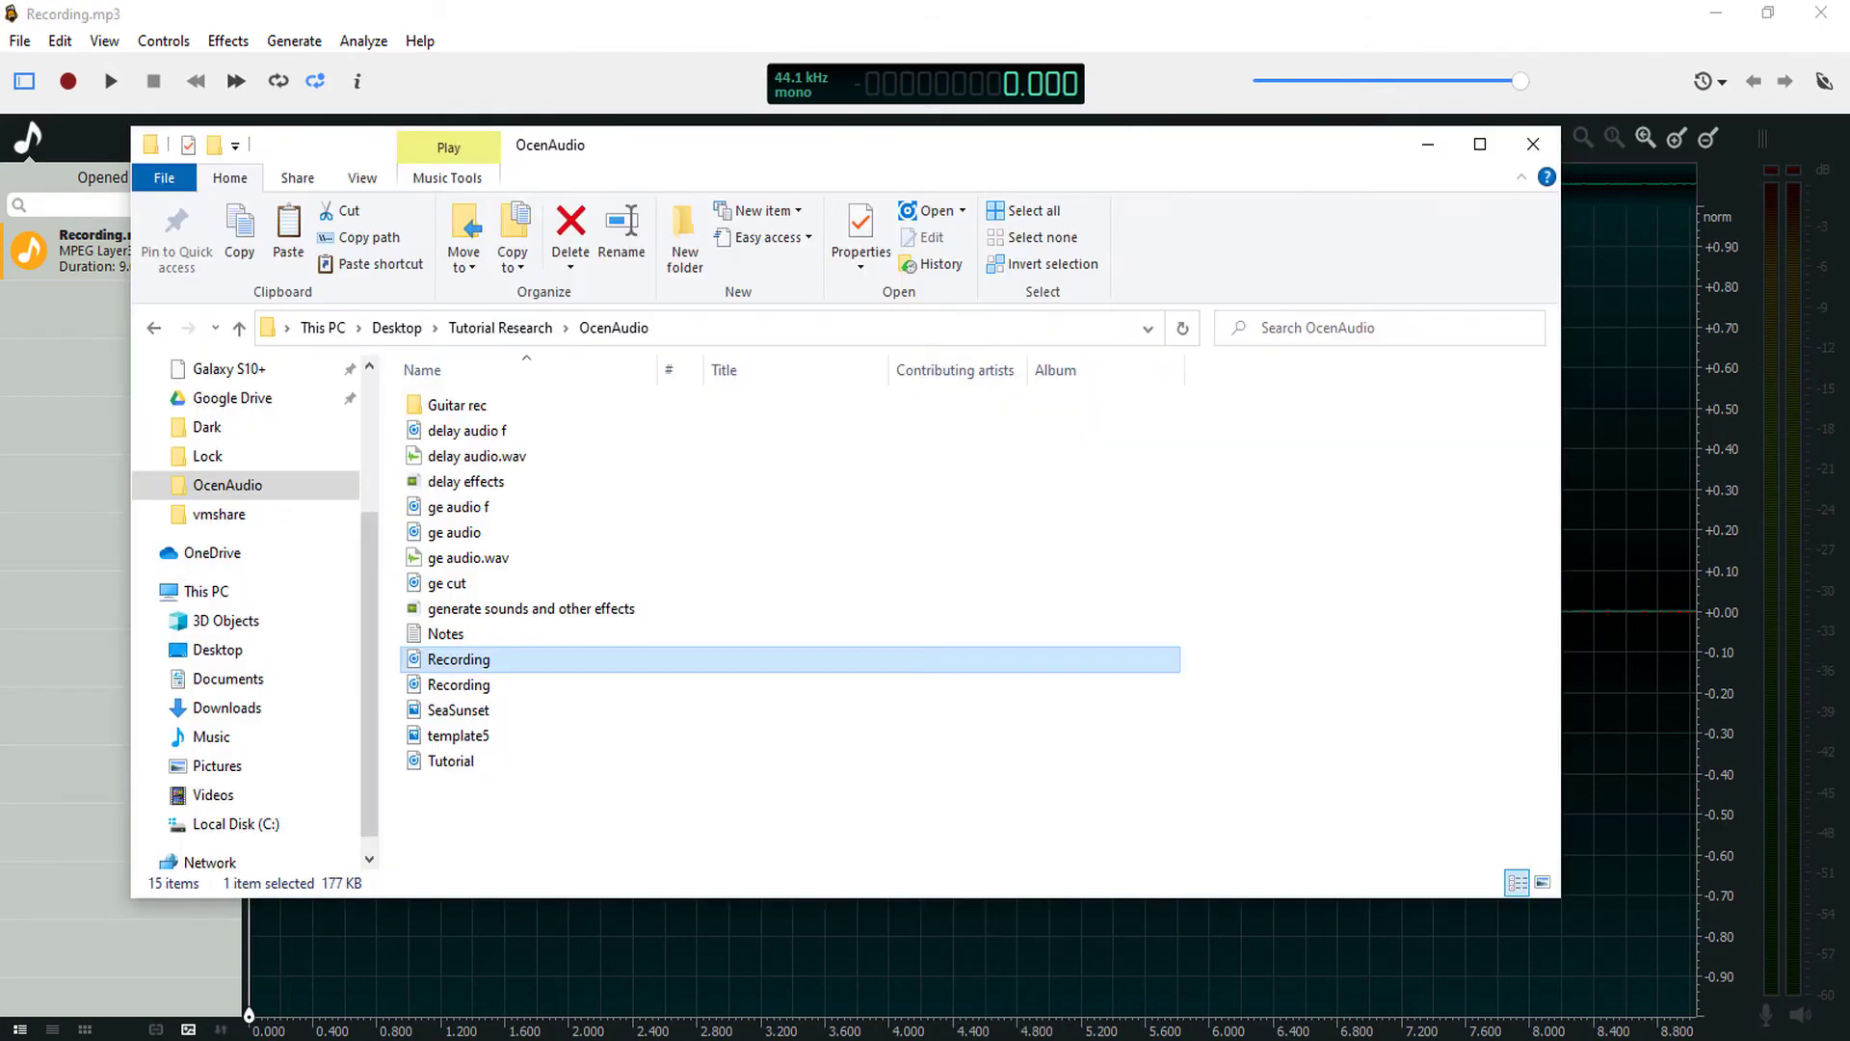
pyautogui.click(450, 687)
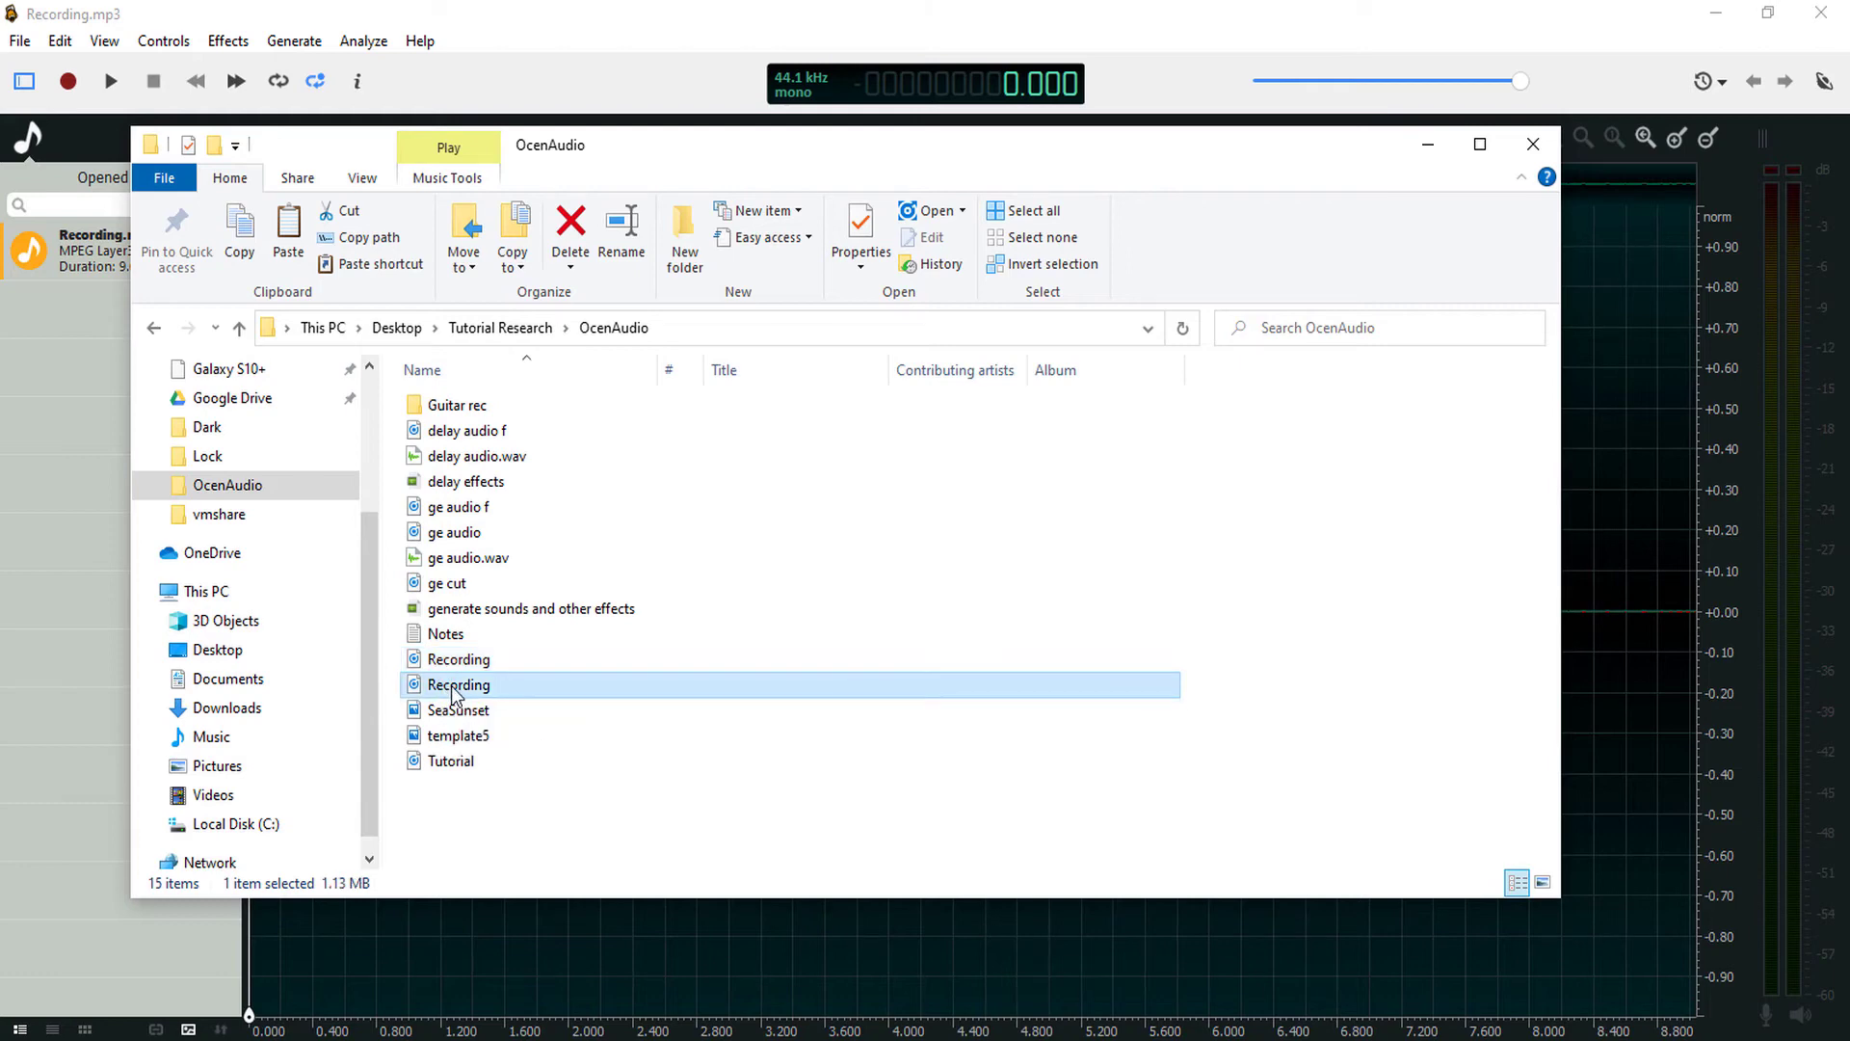
pyautogui.moveTo(451, 685); pyautogui.dragTo(70, 308)
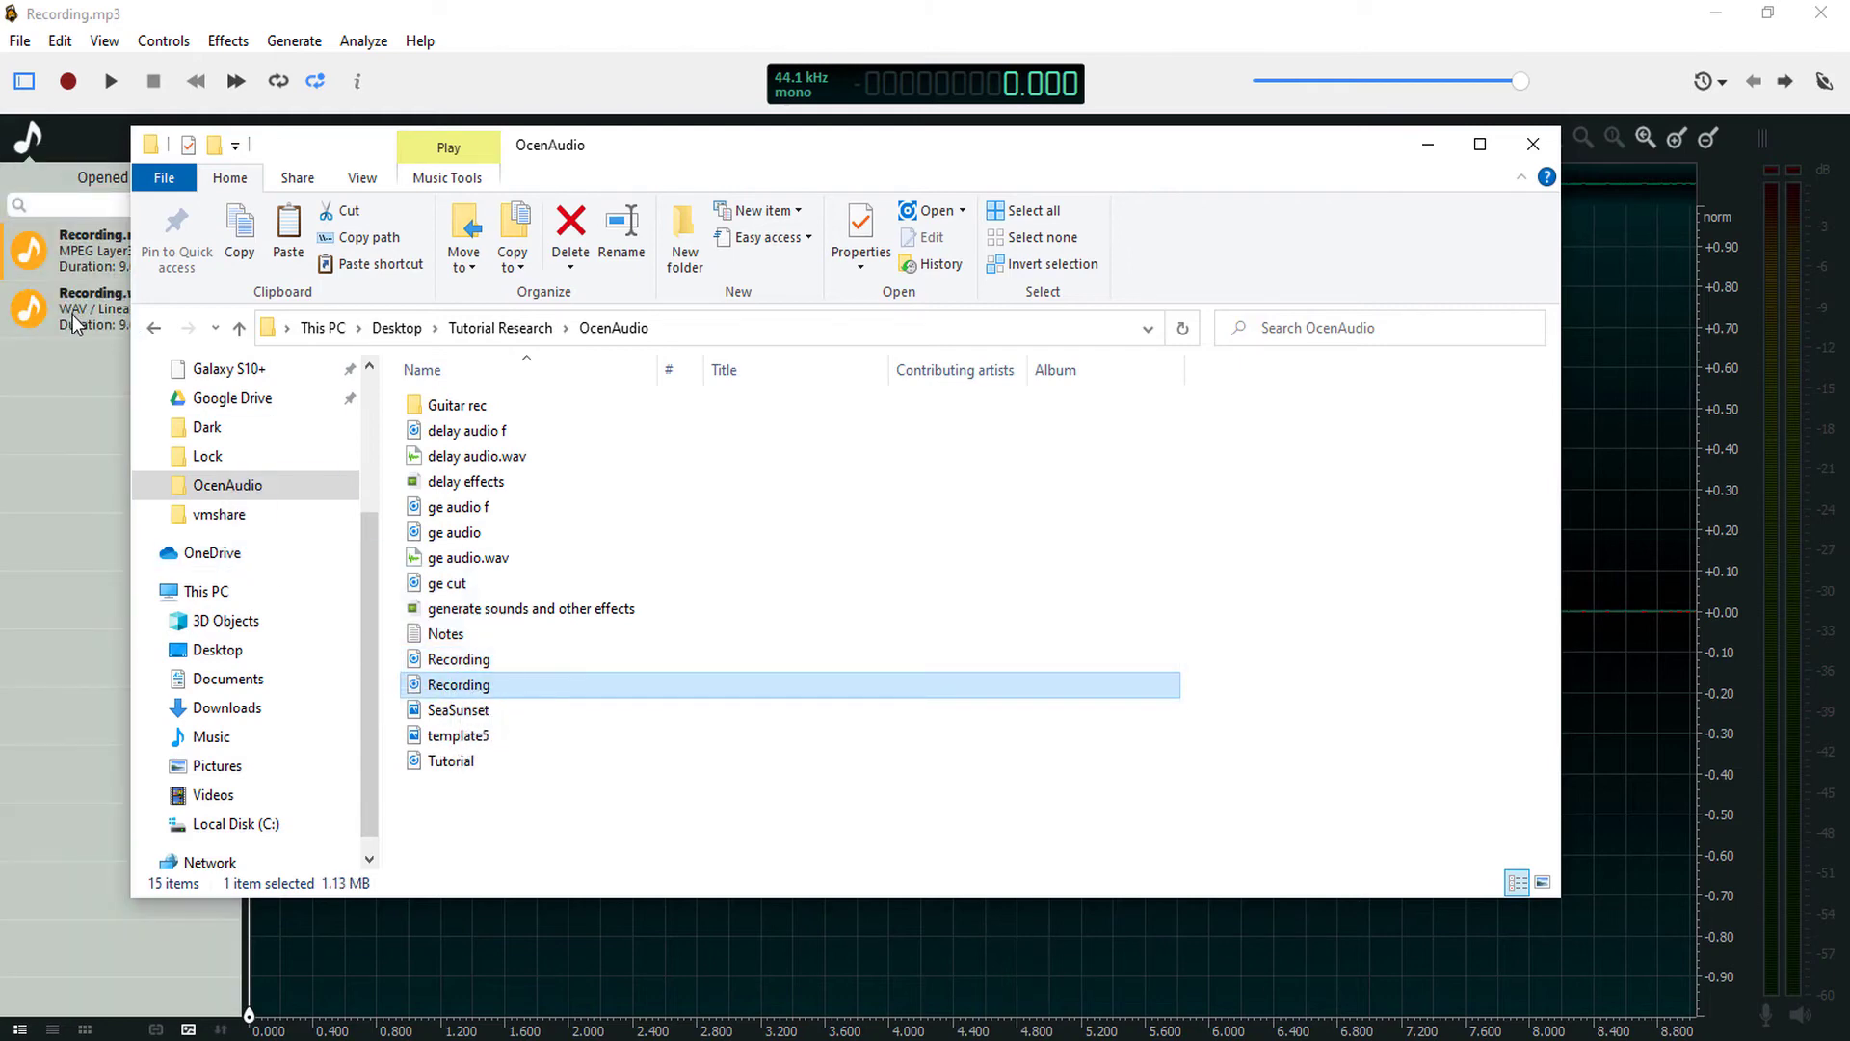
pyautogui.click(74, 315)
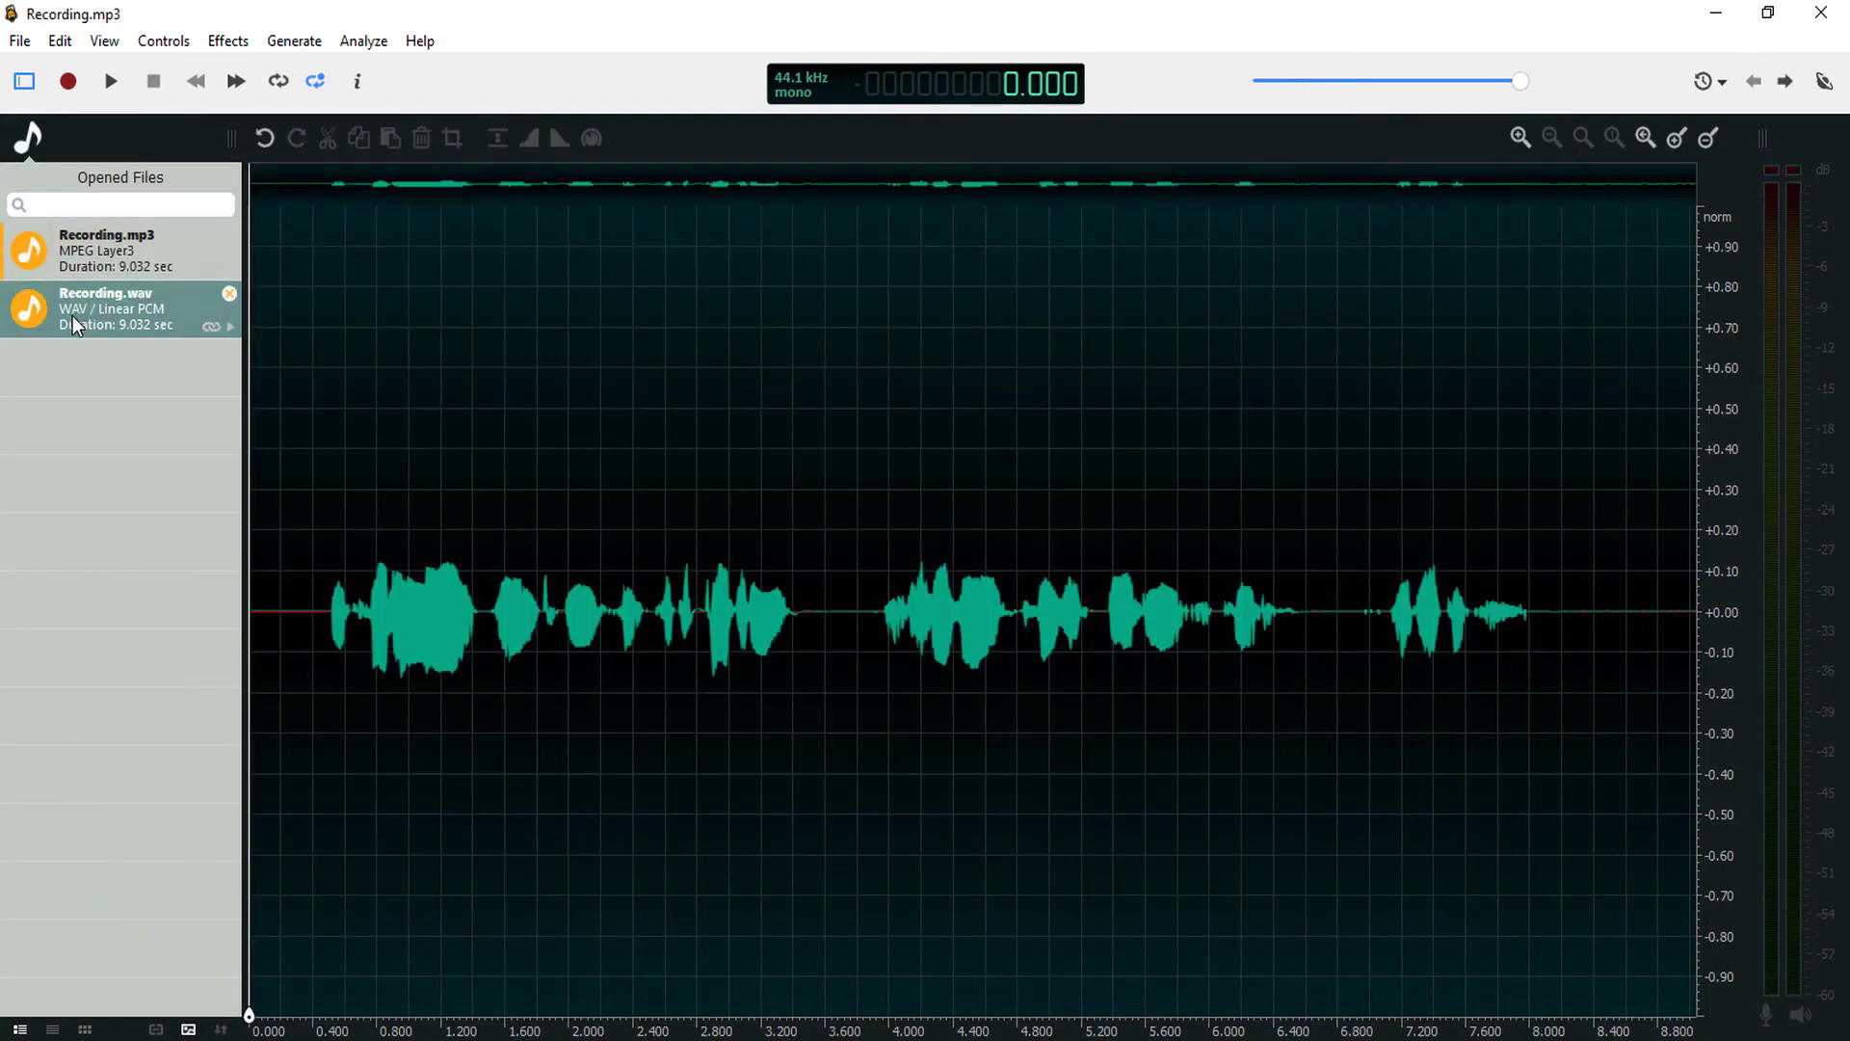
# - Set up an Others-tab export as AIFF with 24-bit linear PCM audio
pyautogui.click(21, 42)
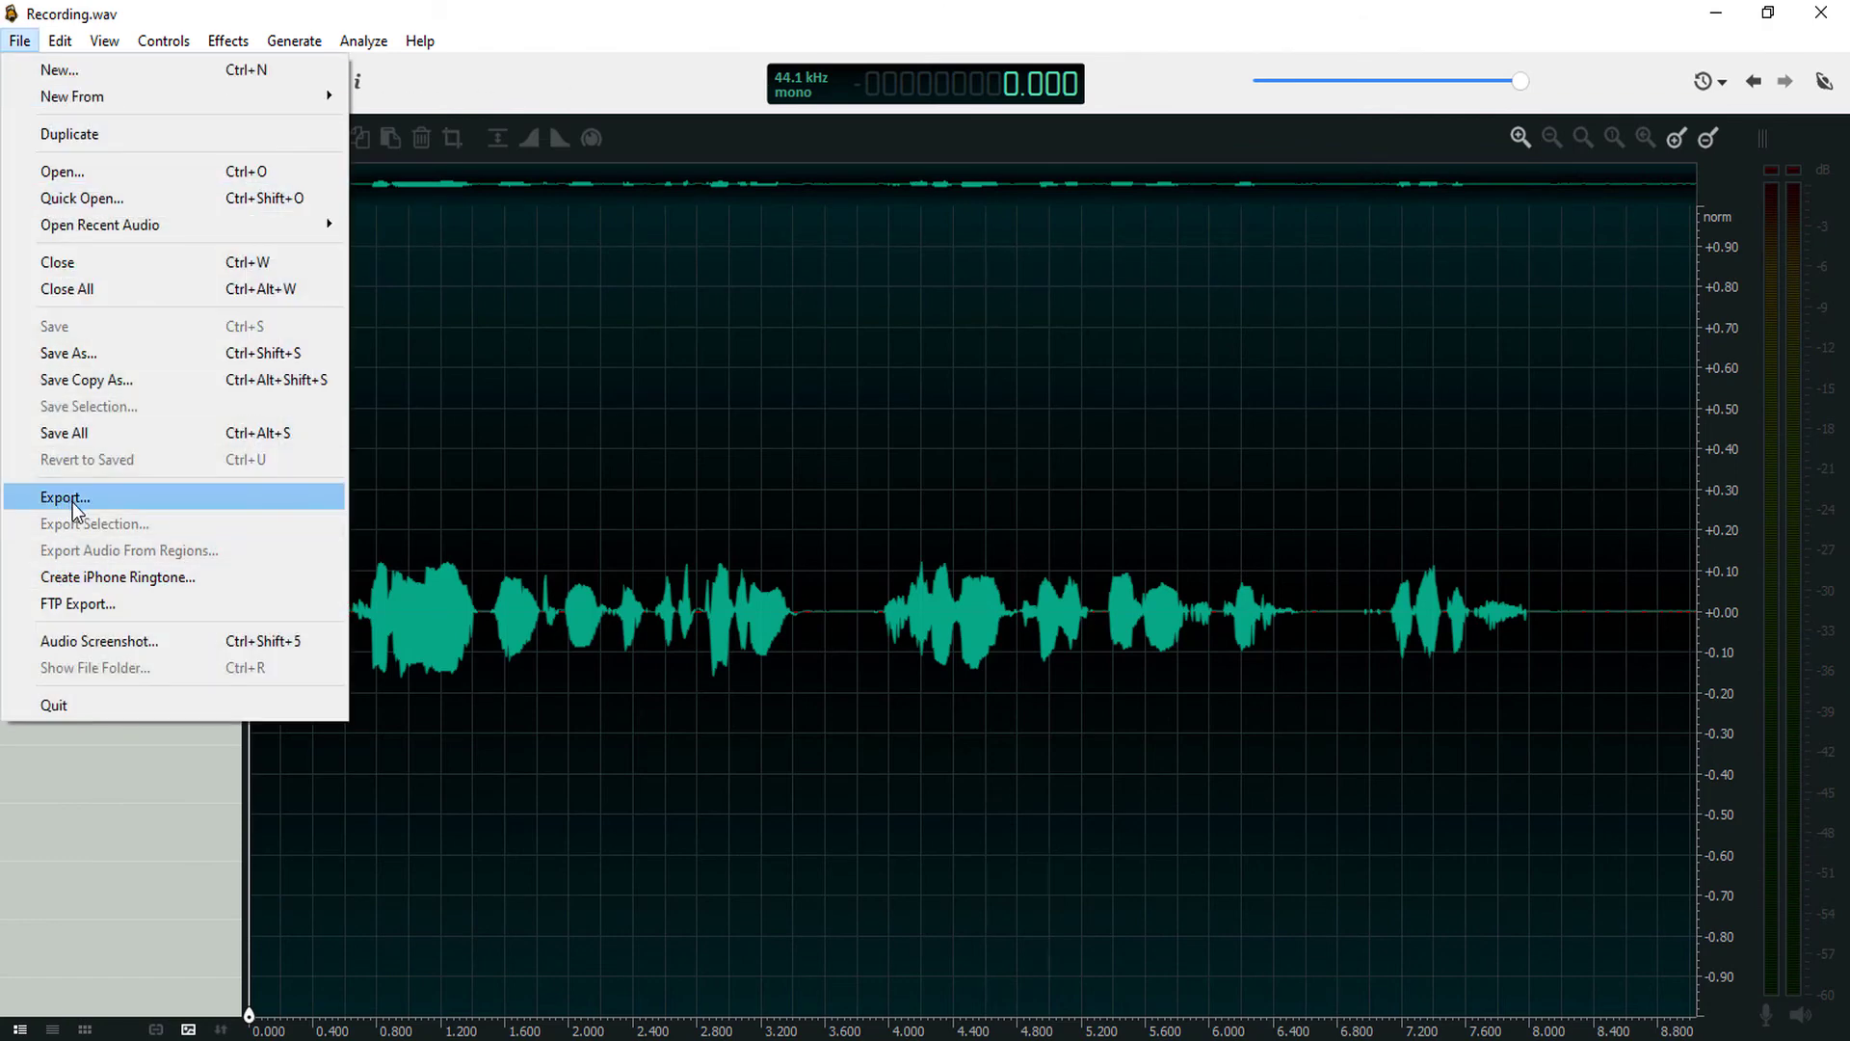
pyautogui.click(72, 502)
pyautogui.click(1052, 372)
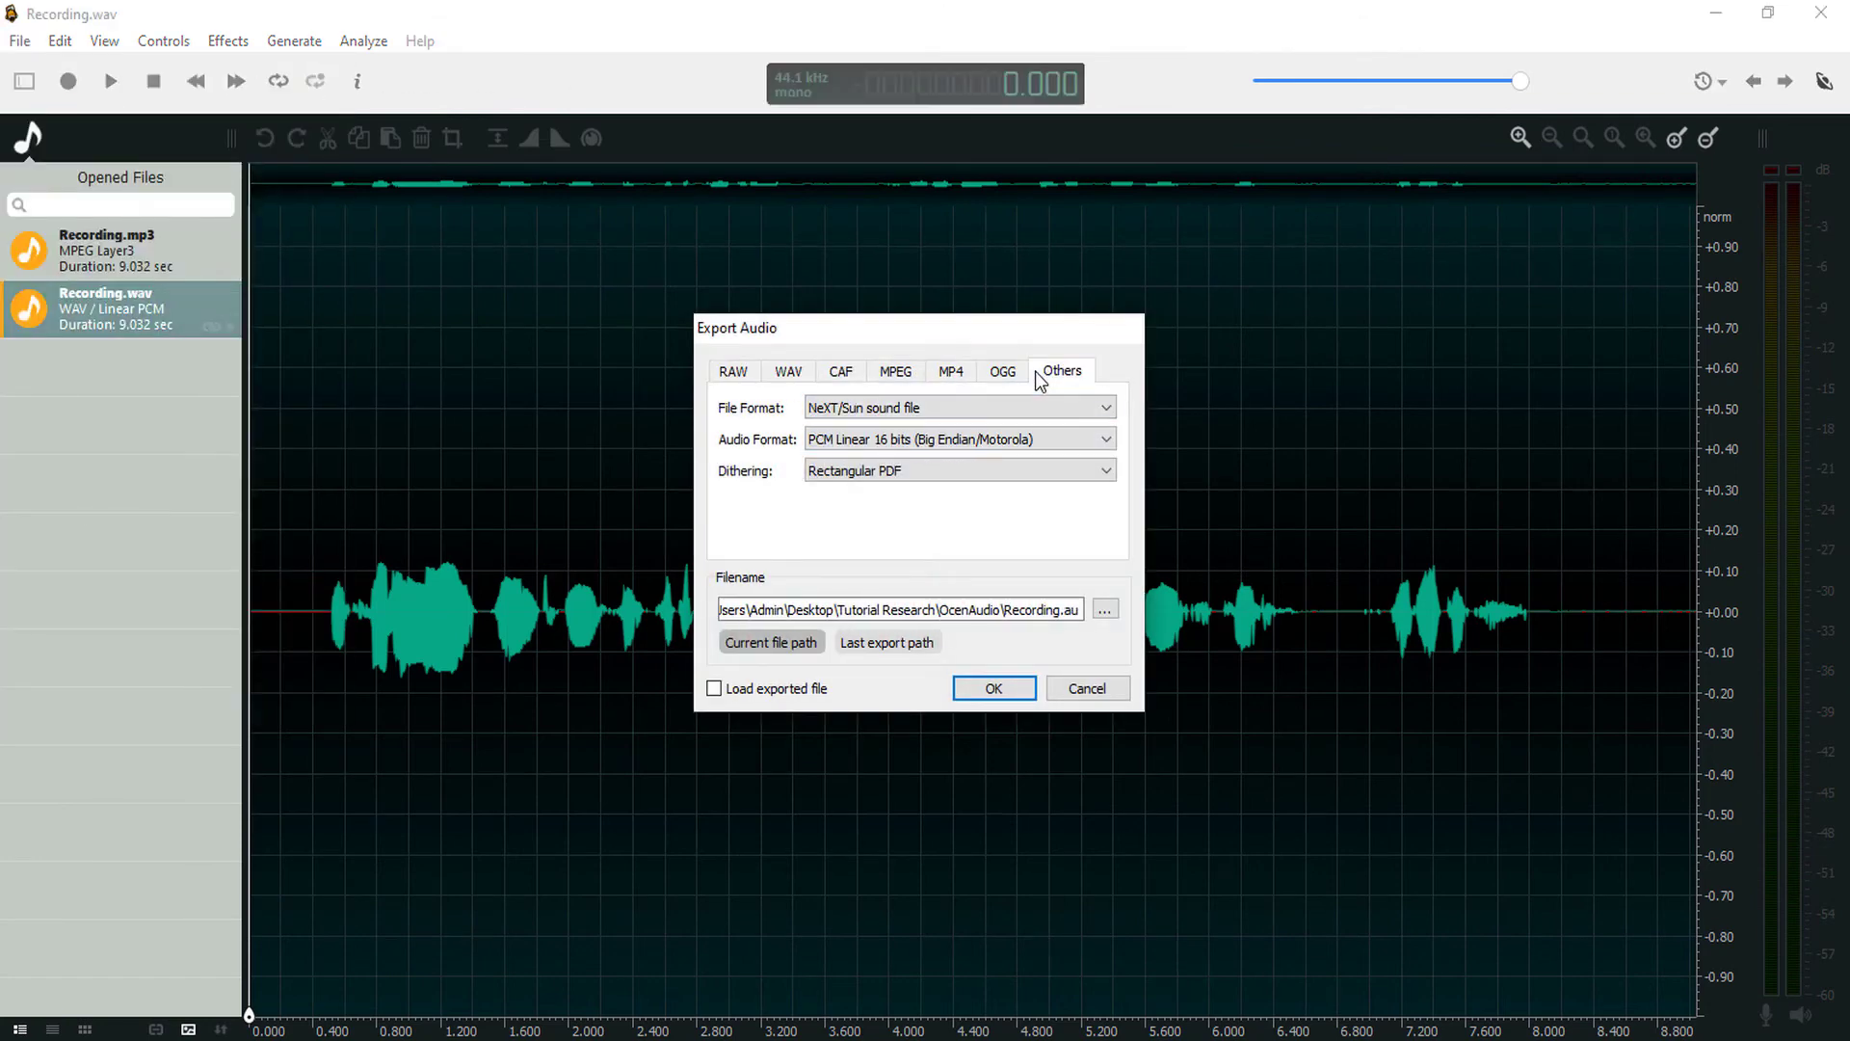
pyautogui.click(863, 410)
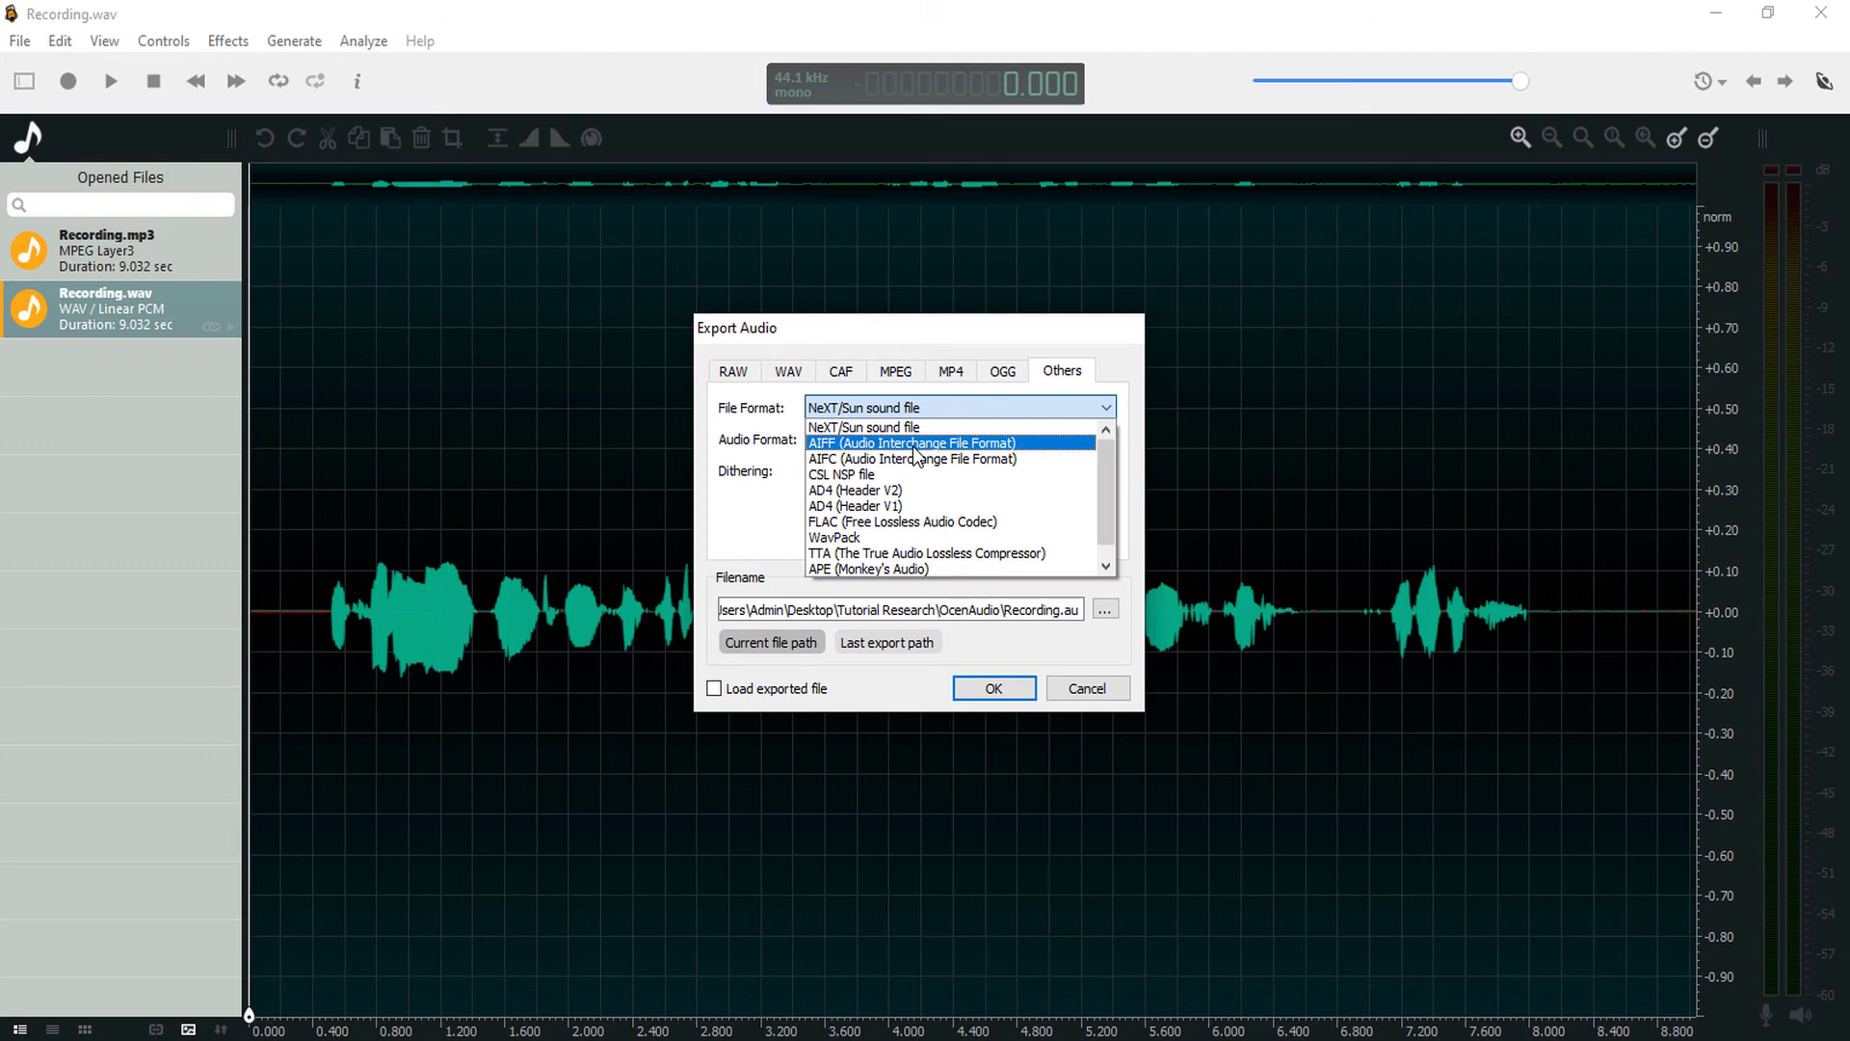
pyautogui.click(915, 445)
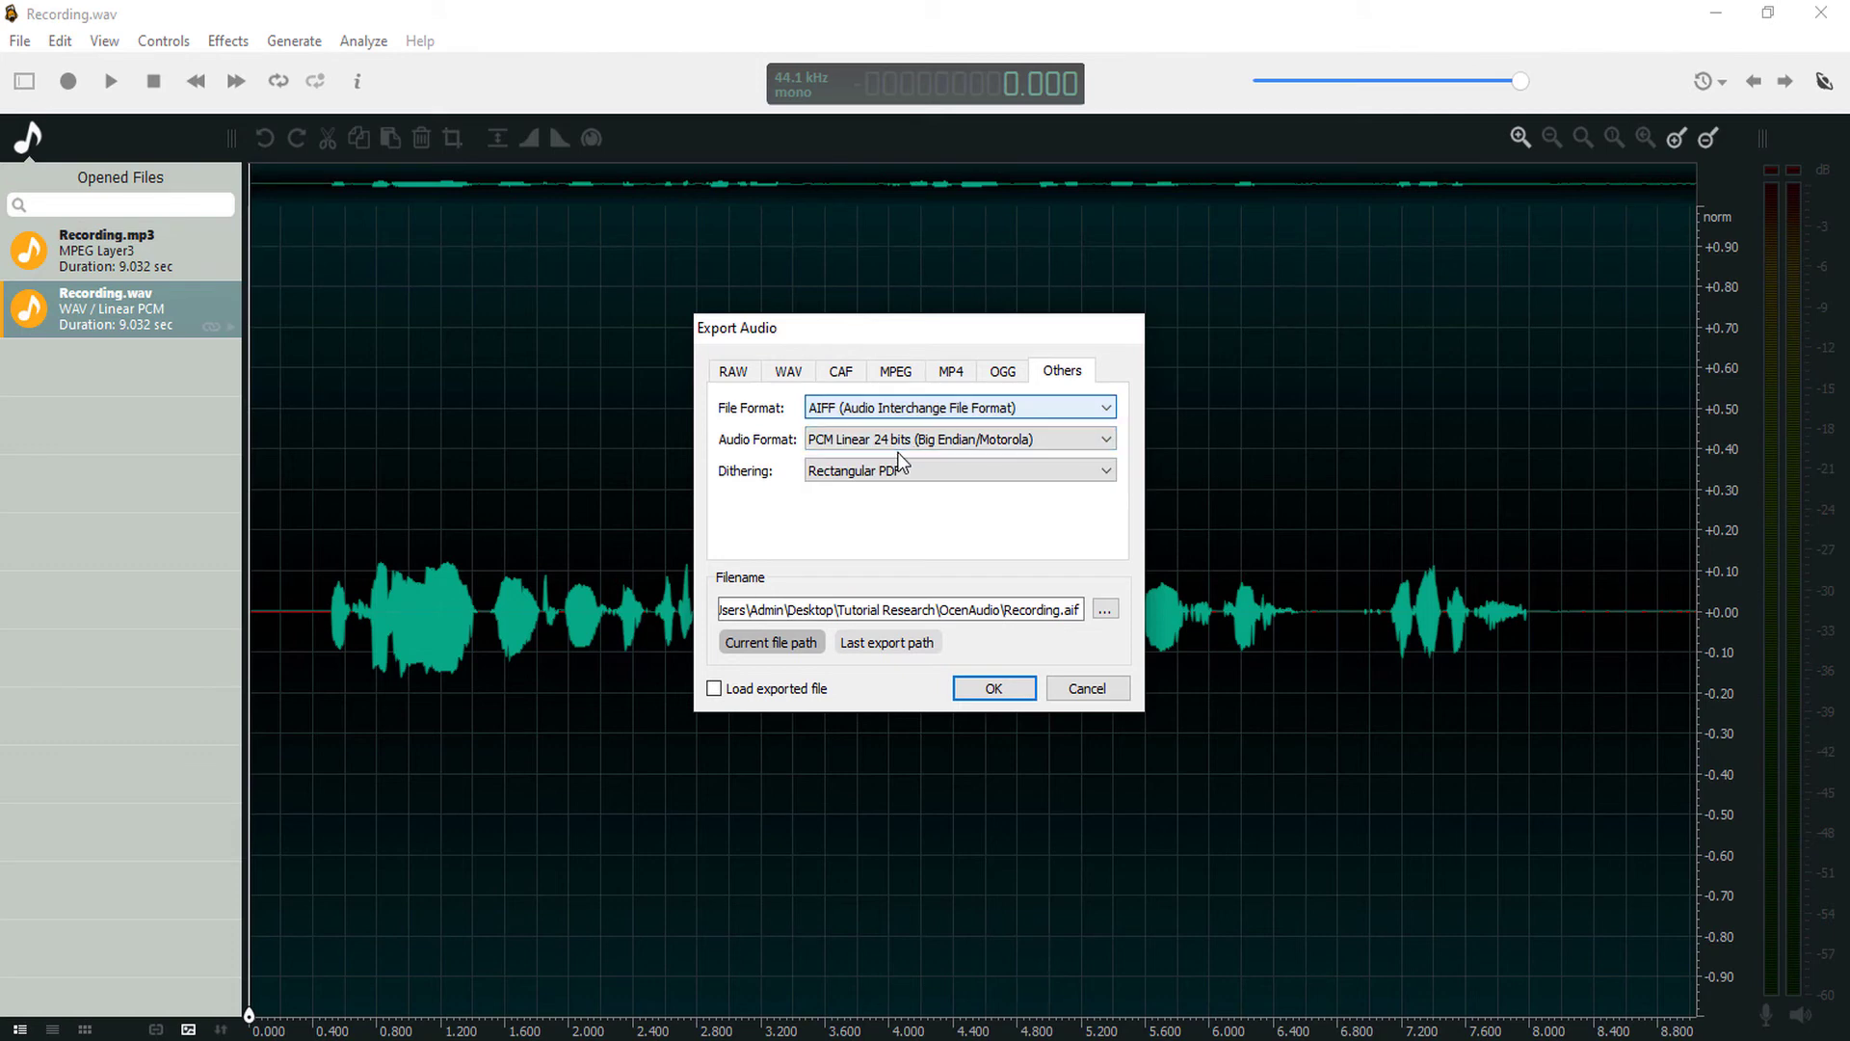
pyautogui.click(903, 442)
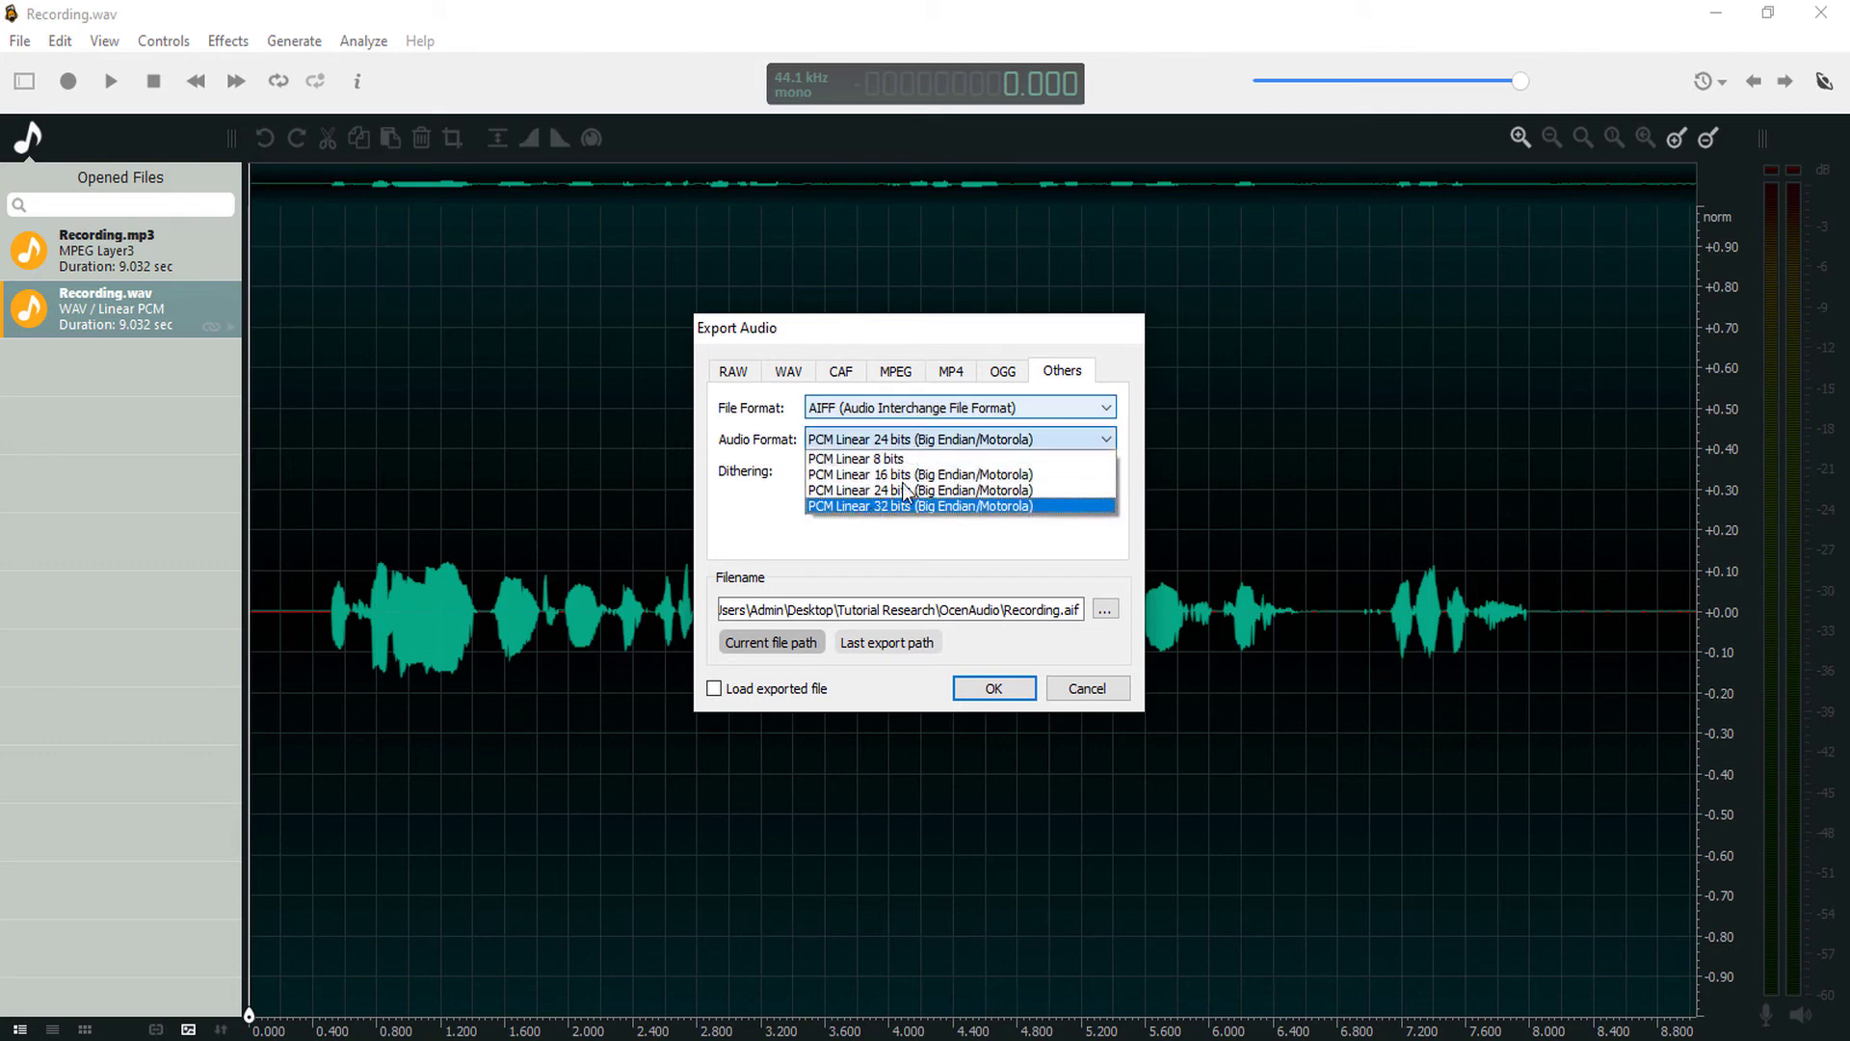
pyautogui.click(888, 489)
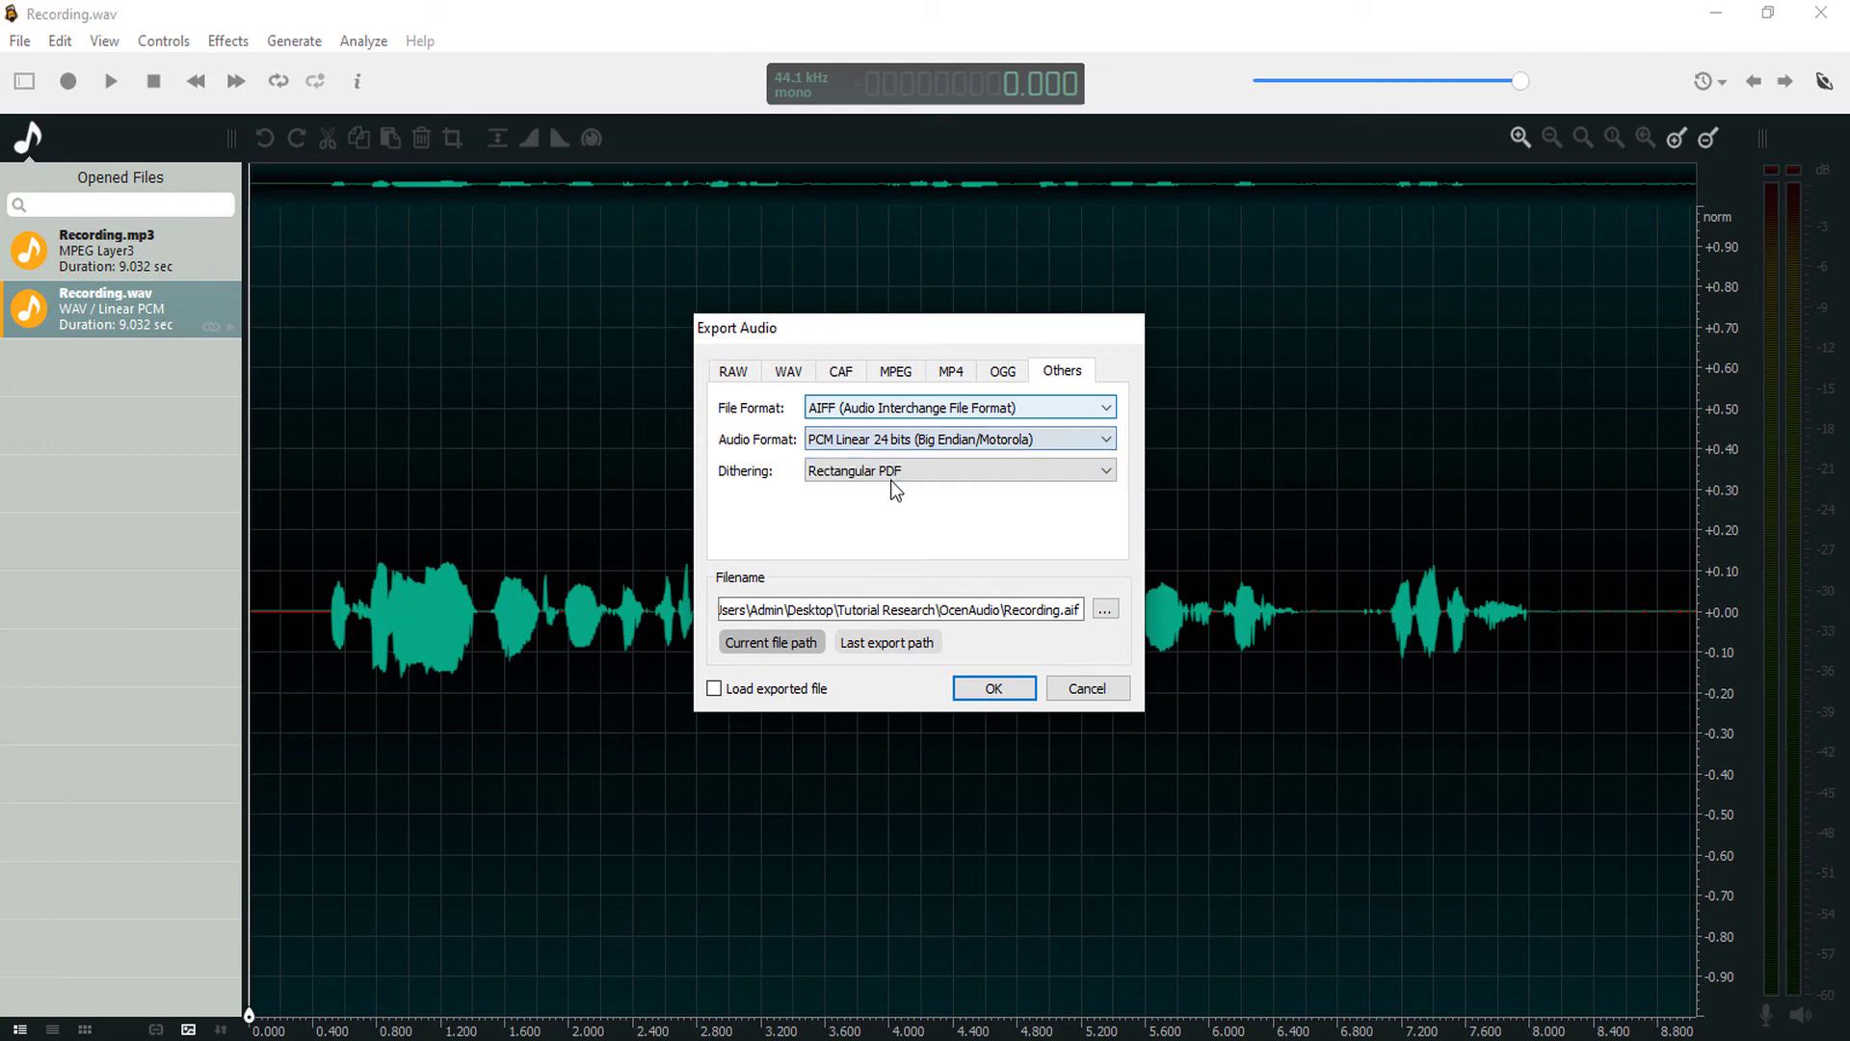
# - Turn off dithering, keep the save location, enable Load exported file, and export
pyautogui.click(869, 496)
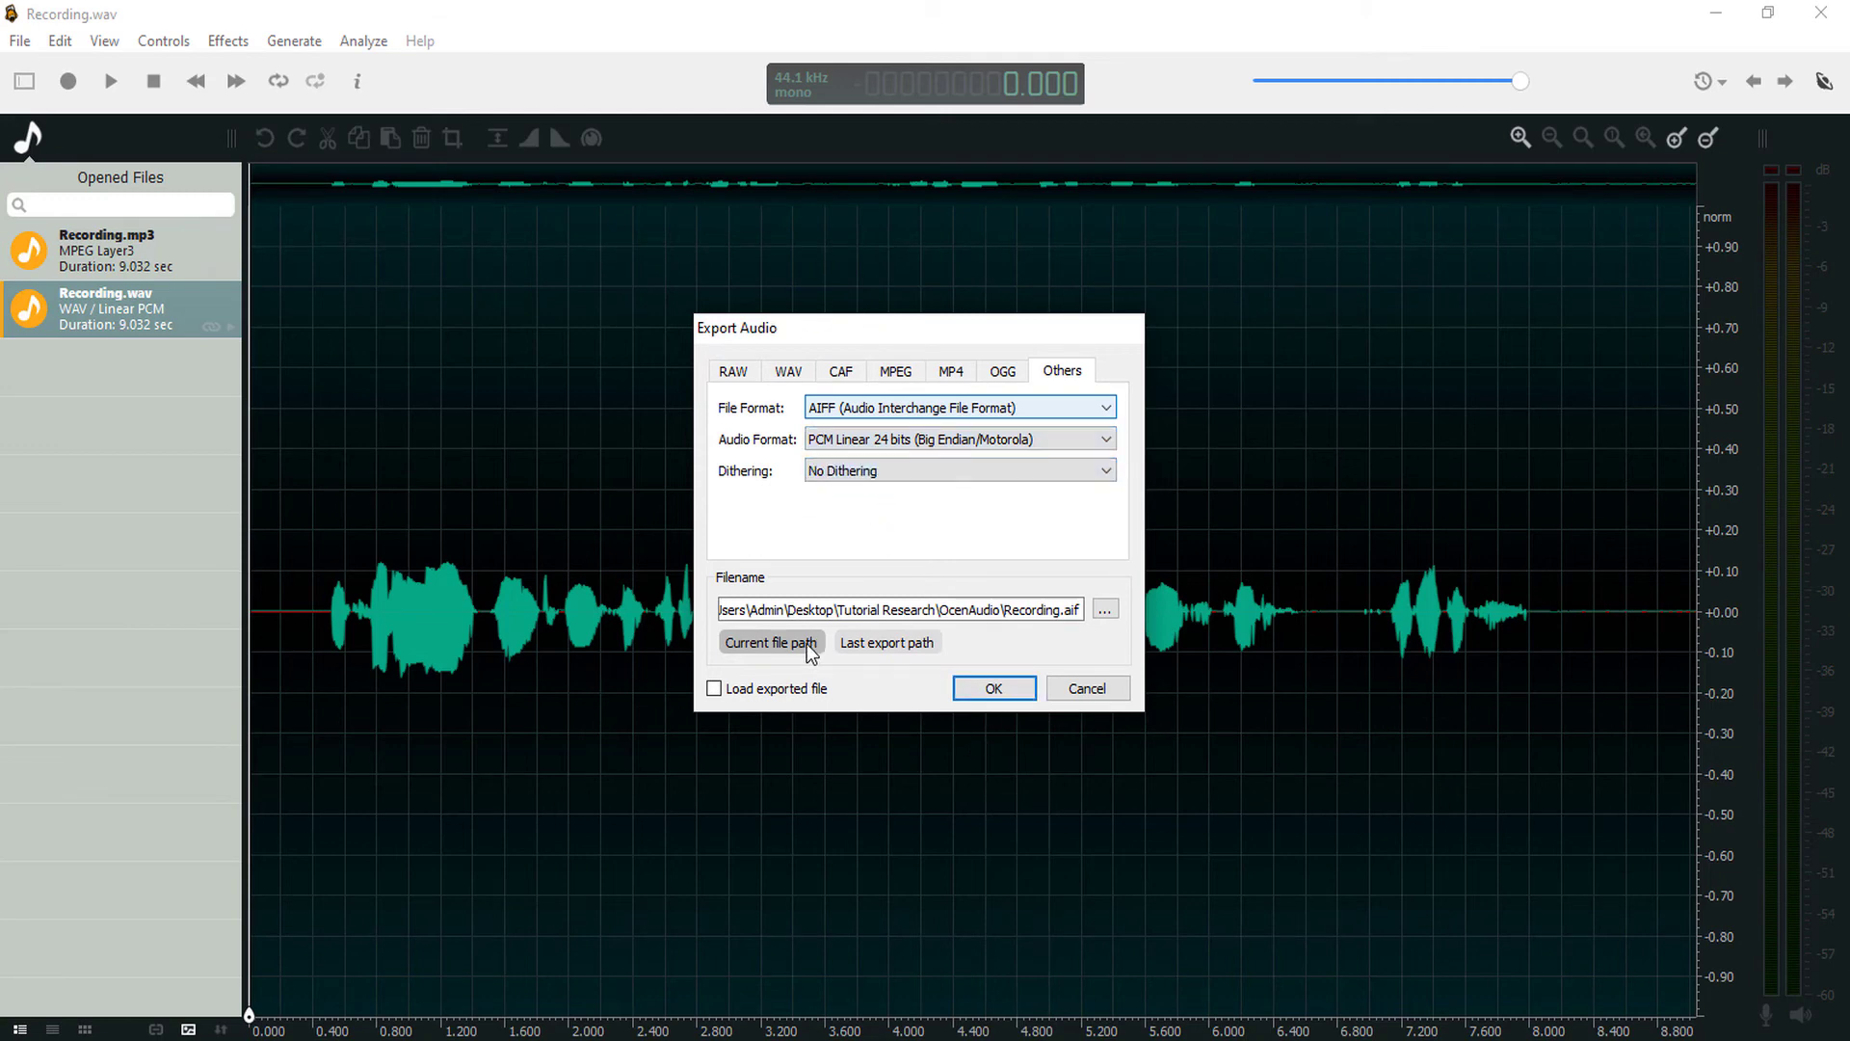
pyautogui.click(1106, 609)
pyautogui.click(1588, 365)
pyautogui.click(771, 695)
pyautogui.click(987, 690)
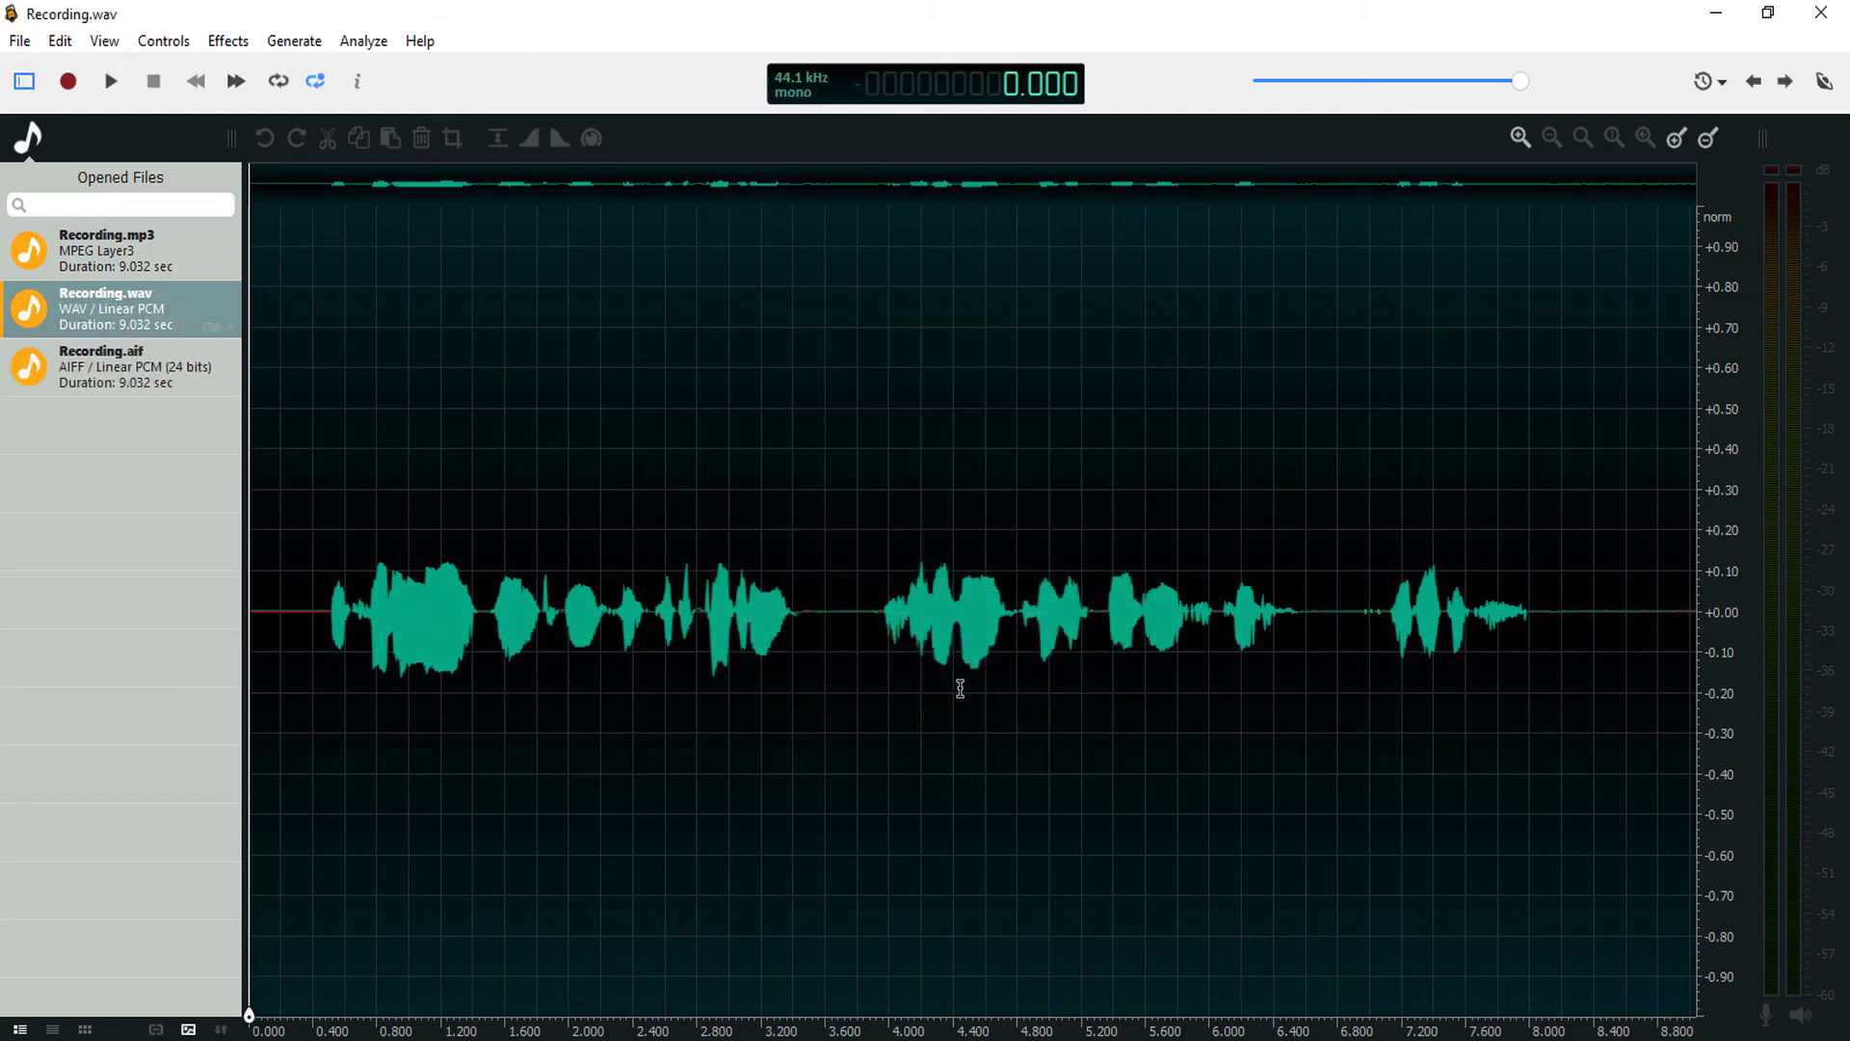
# - Select Recording.aif, confirm in Explorer's Properties that it is a 1.13 MB AIF file, then close Explorer
pyautogui.click(135, 366)
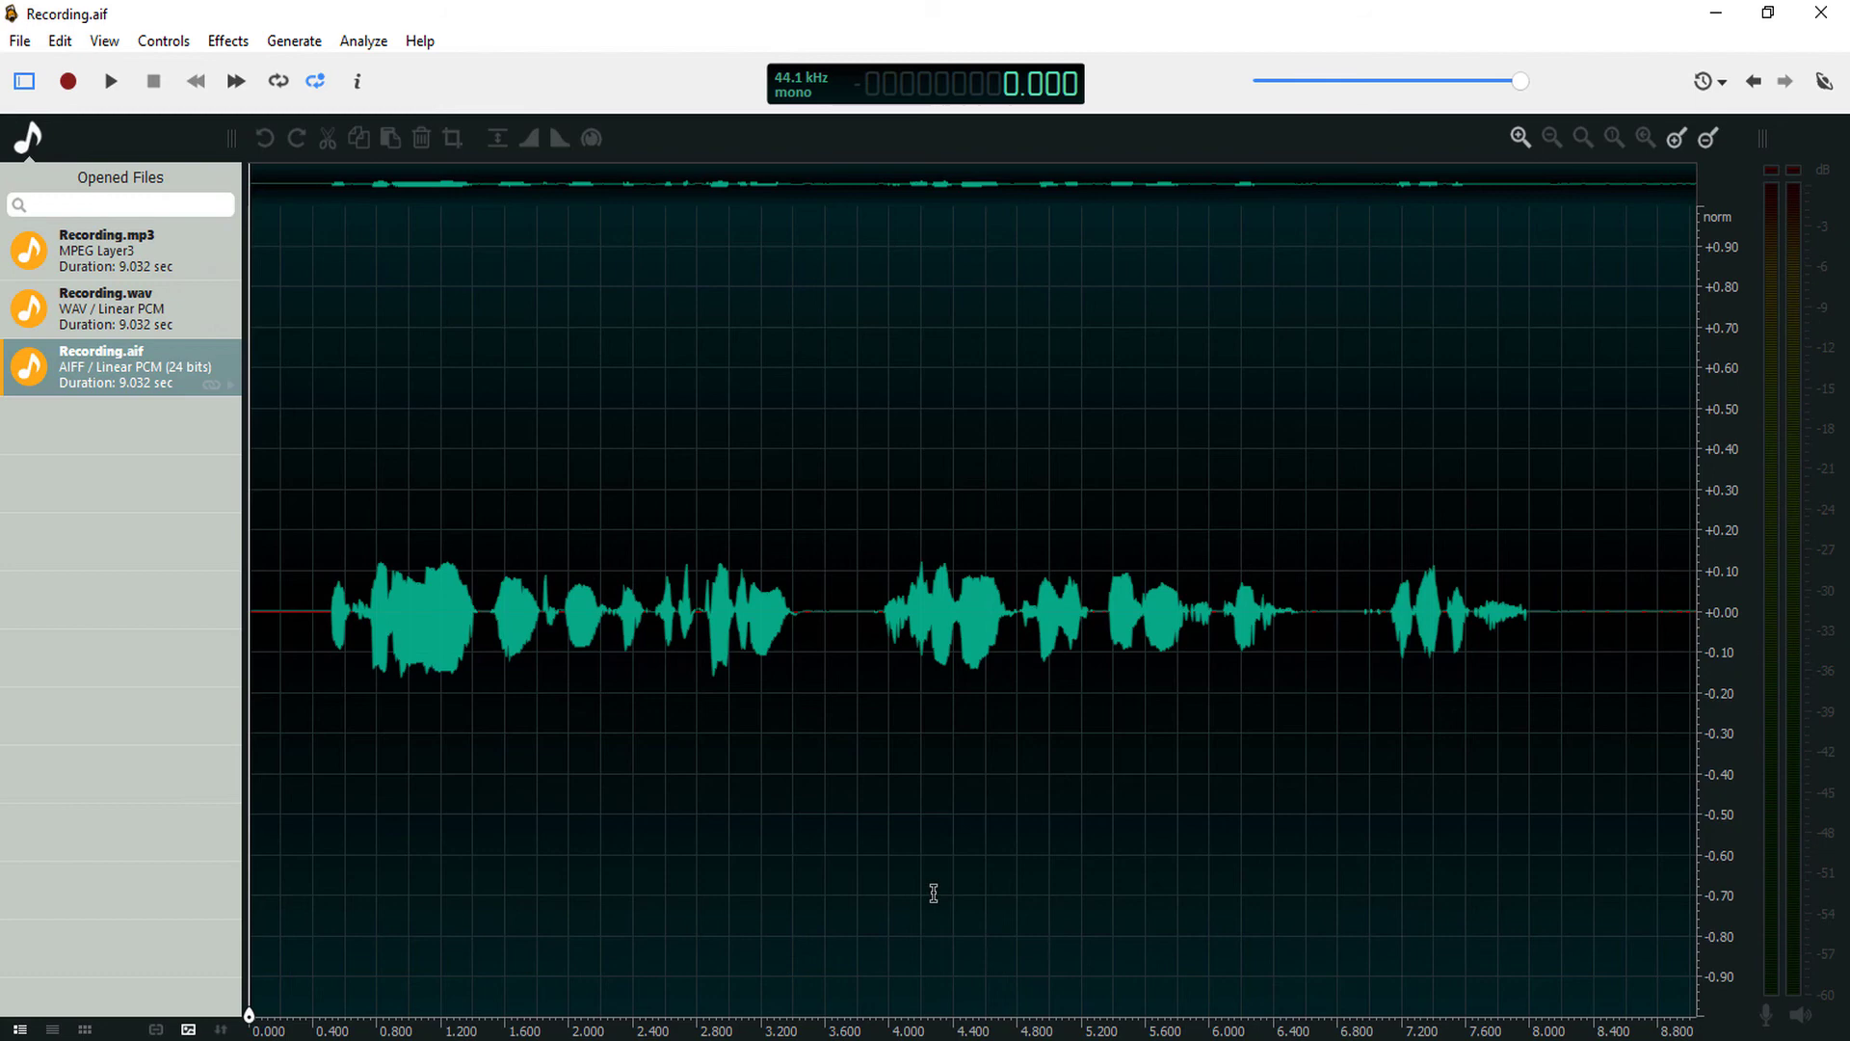
pyautogui.click(937, 1029)
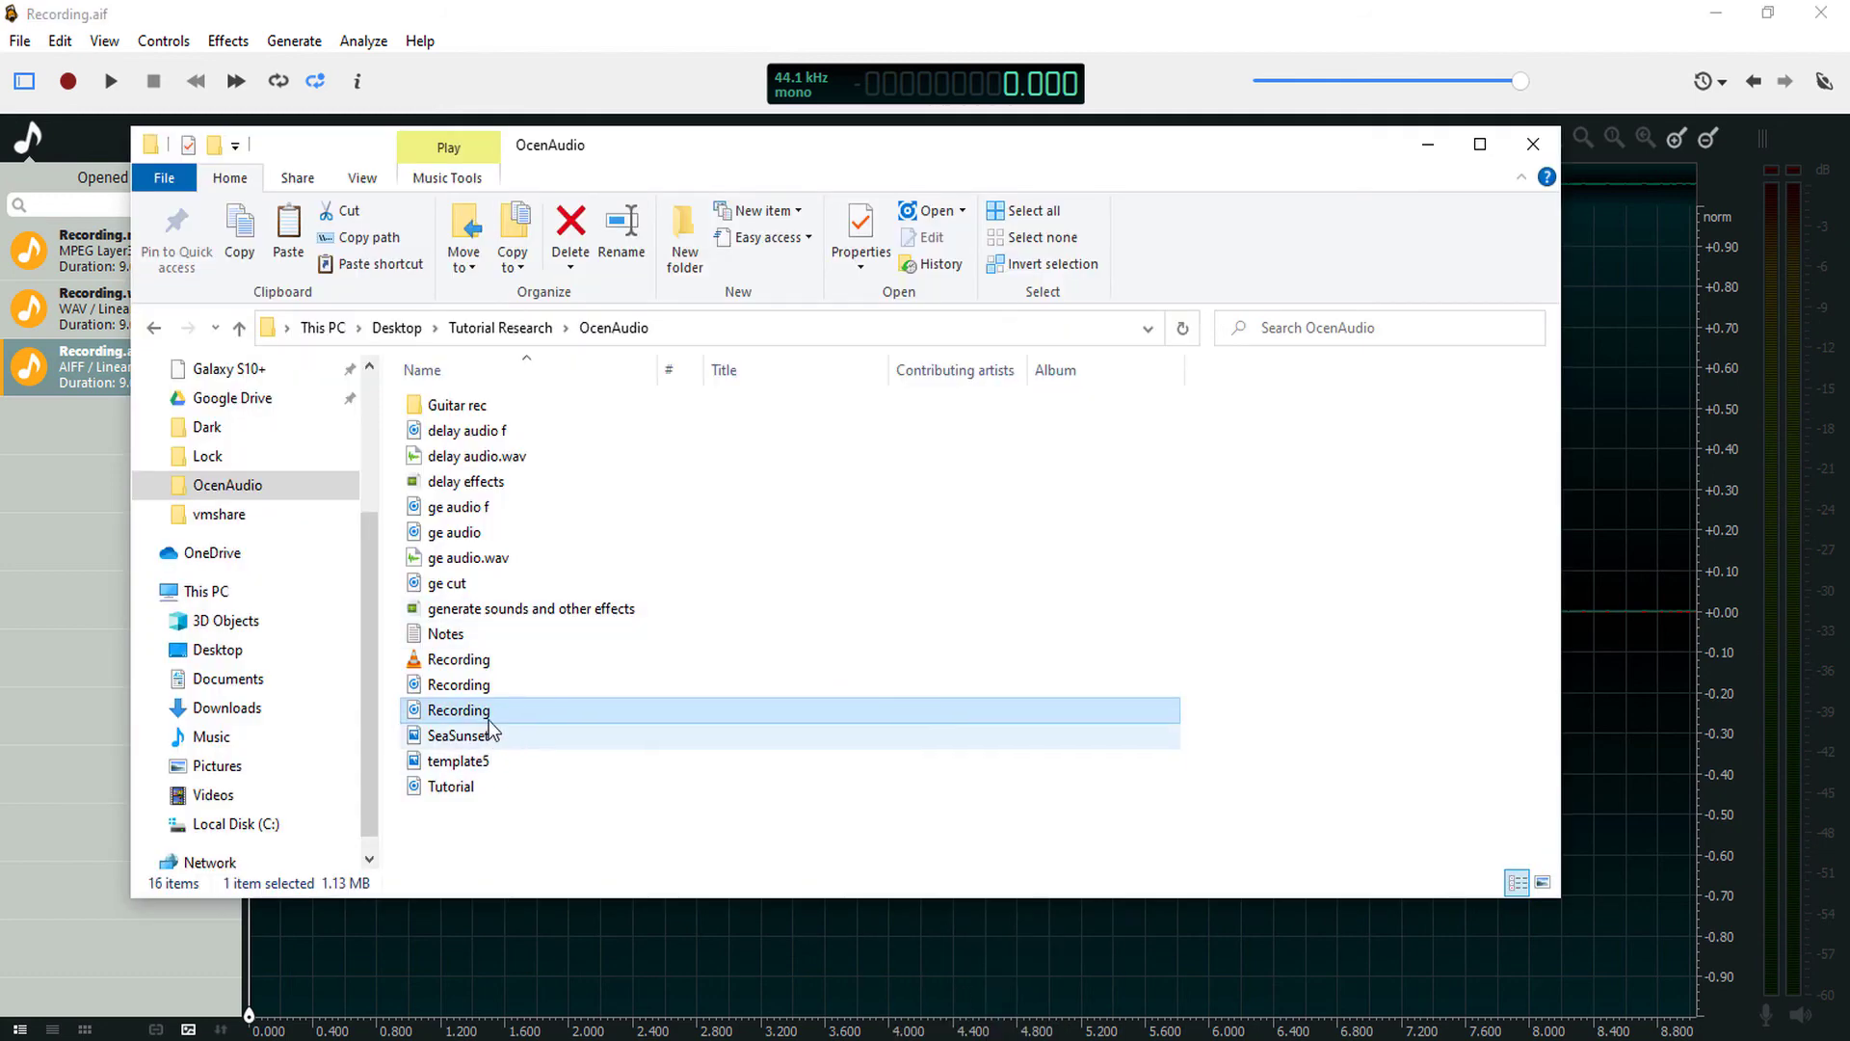
pyautogui.click(490, 661)
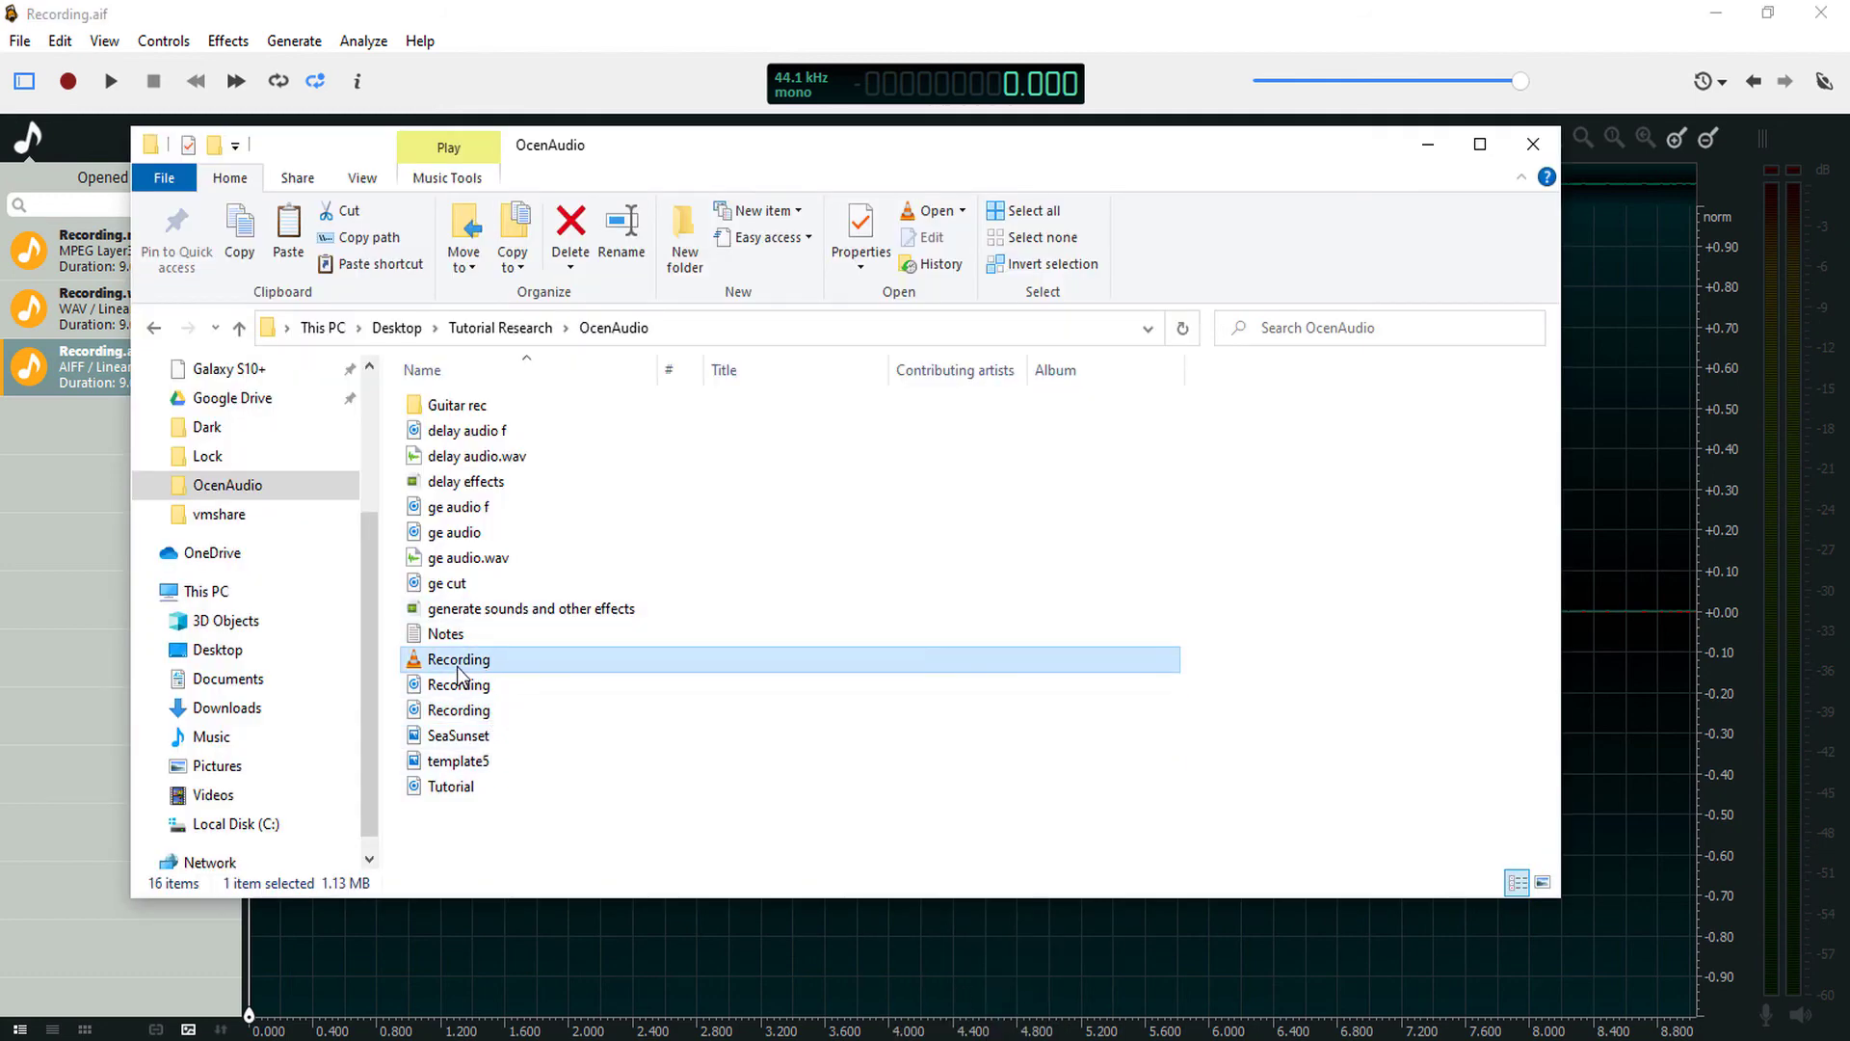
pyautogui.hotkey('shift', 'F10')
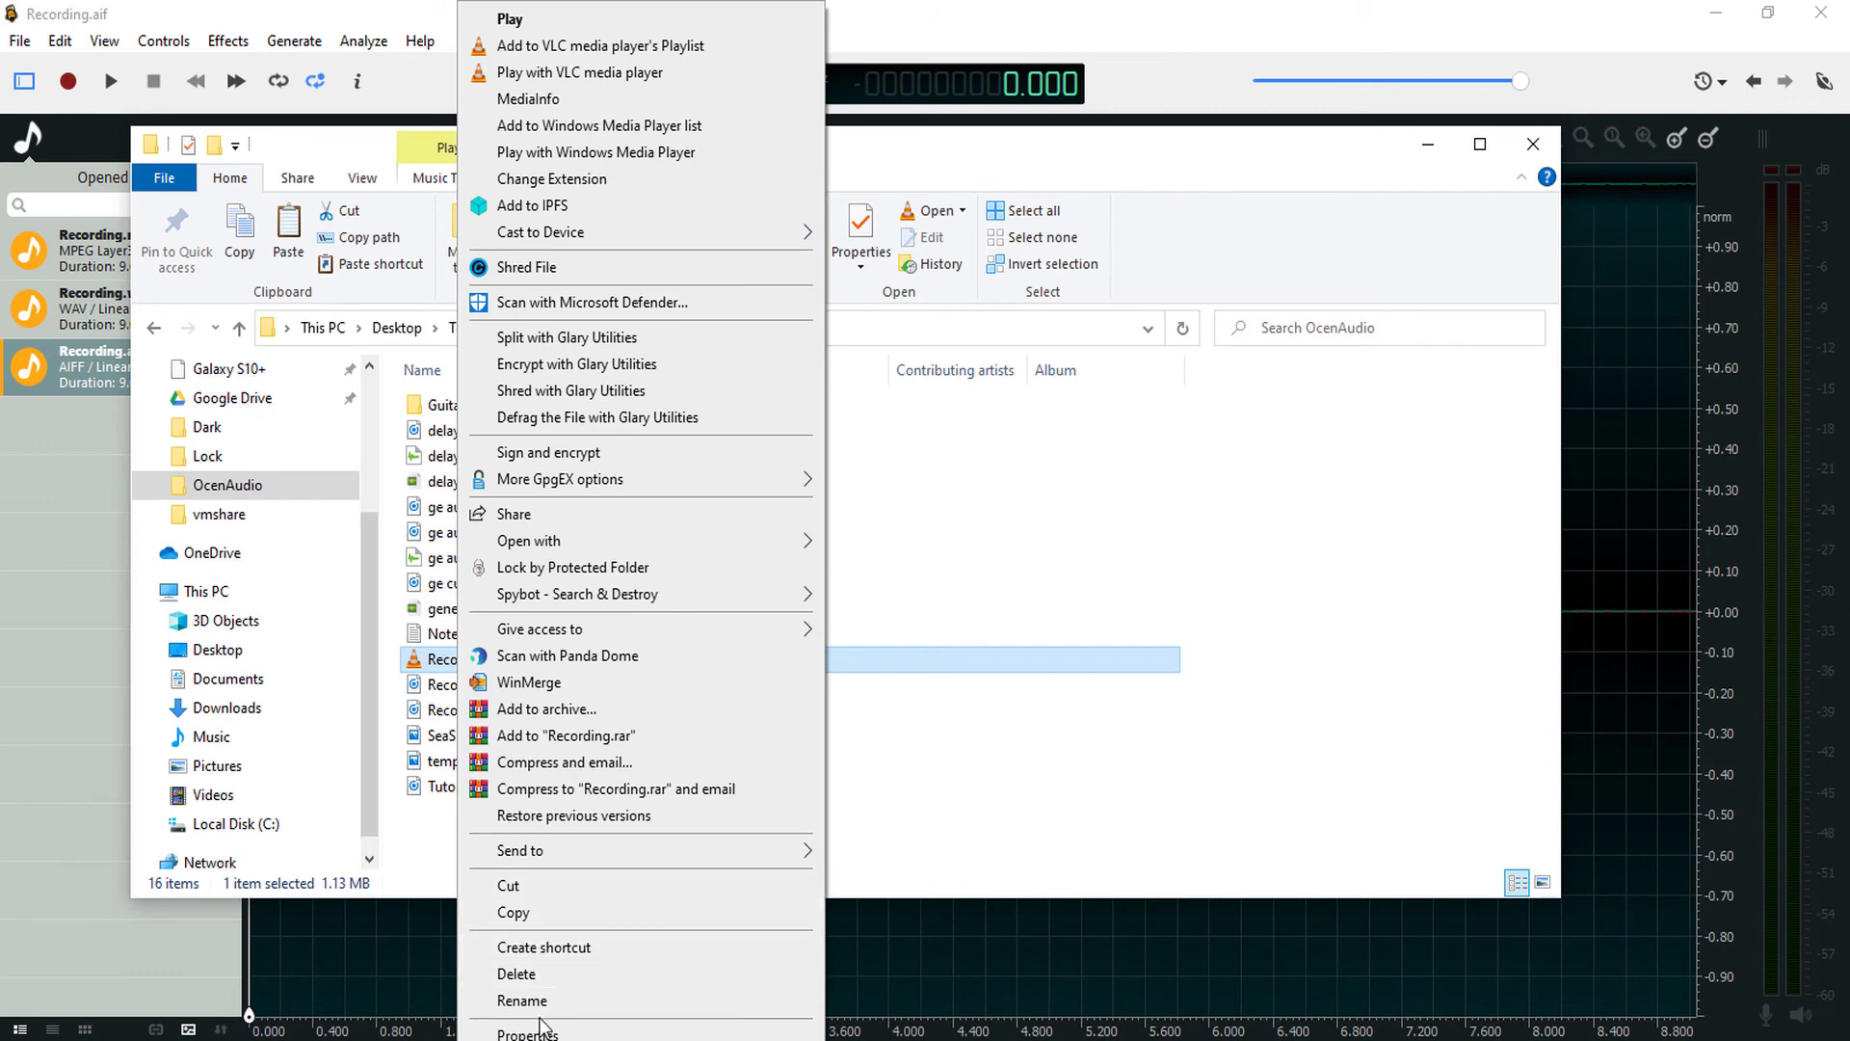
pyautogui.click(540, 1033)
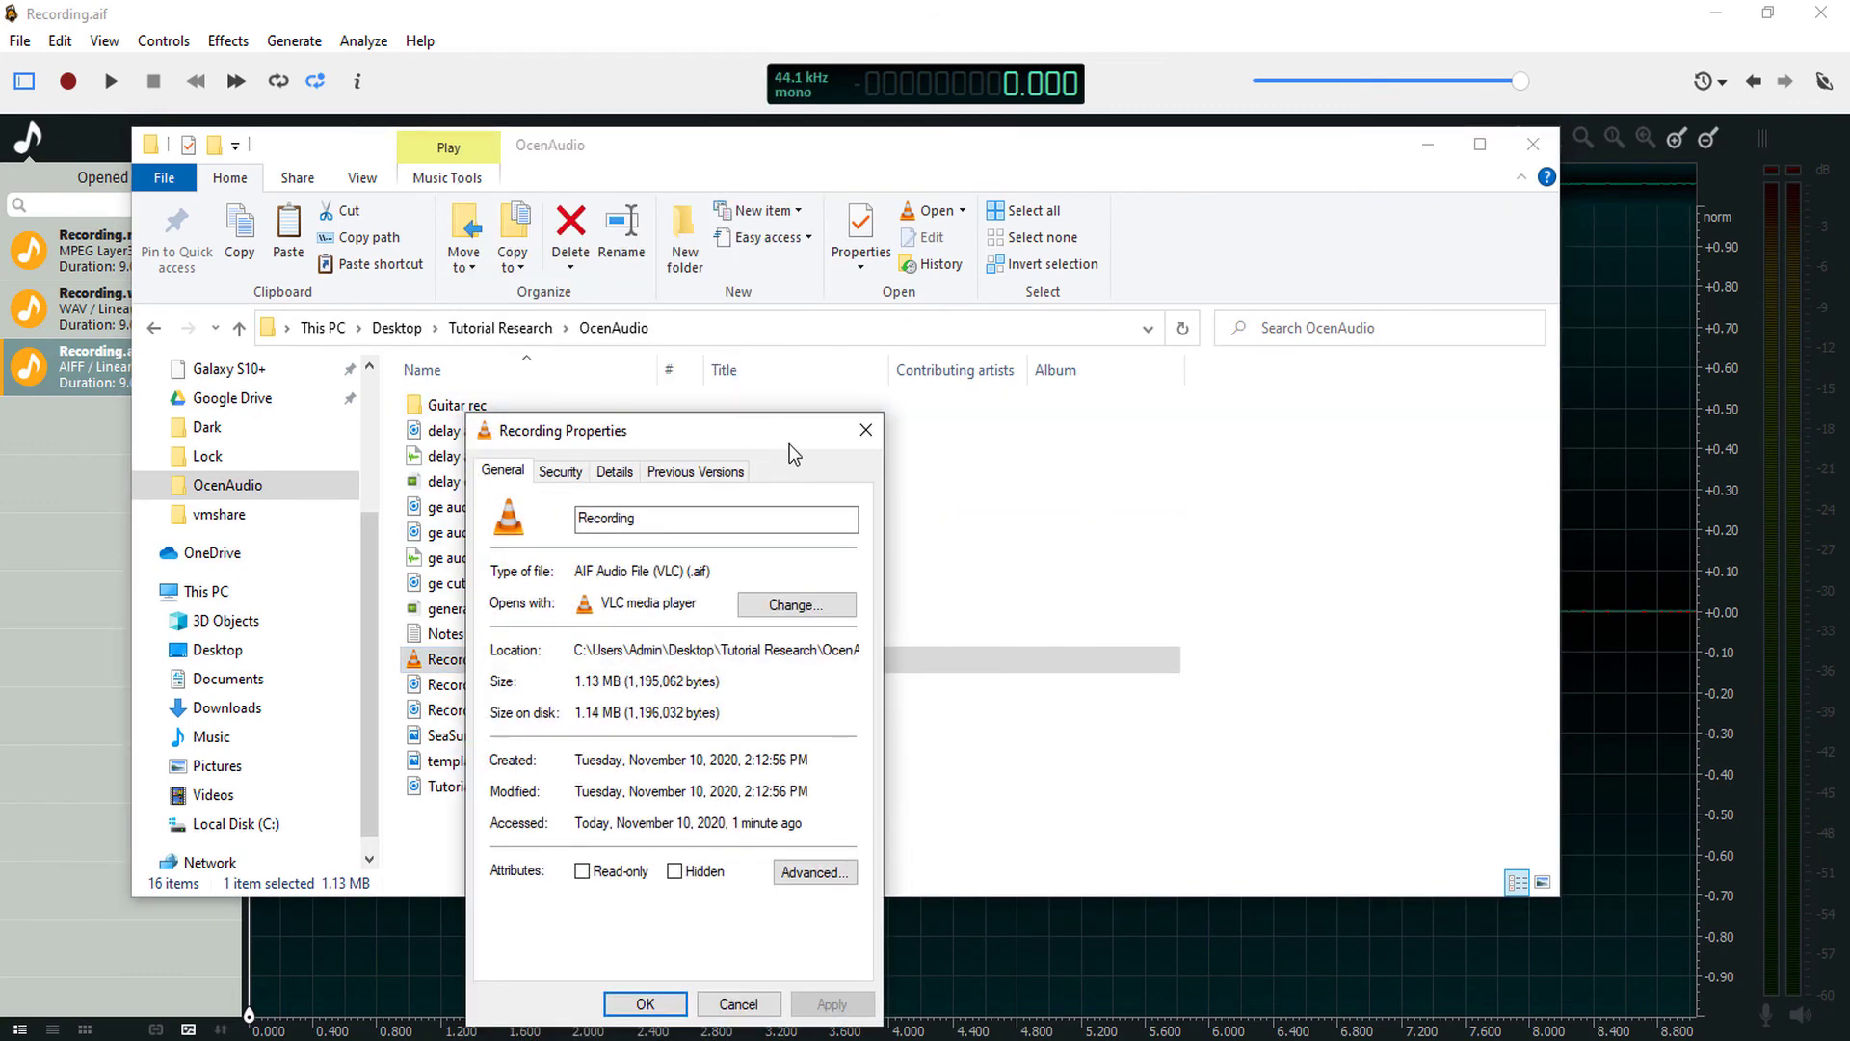
pyautogui.click(866, 430)
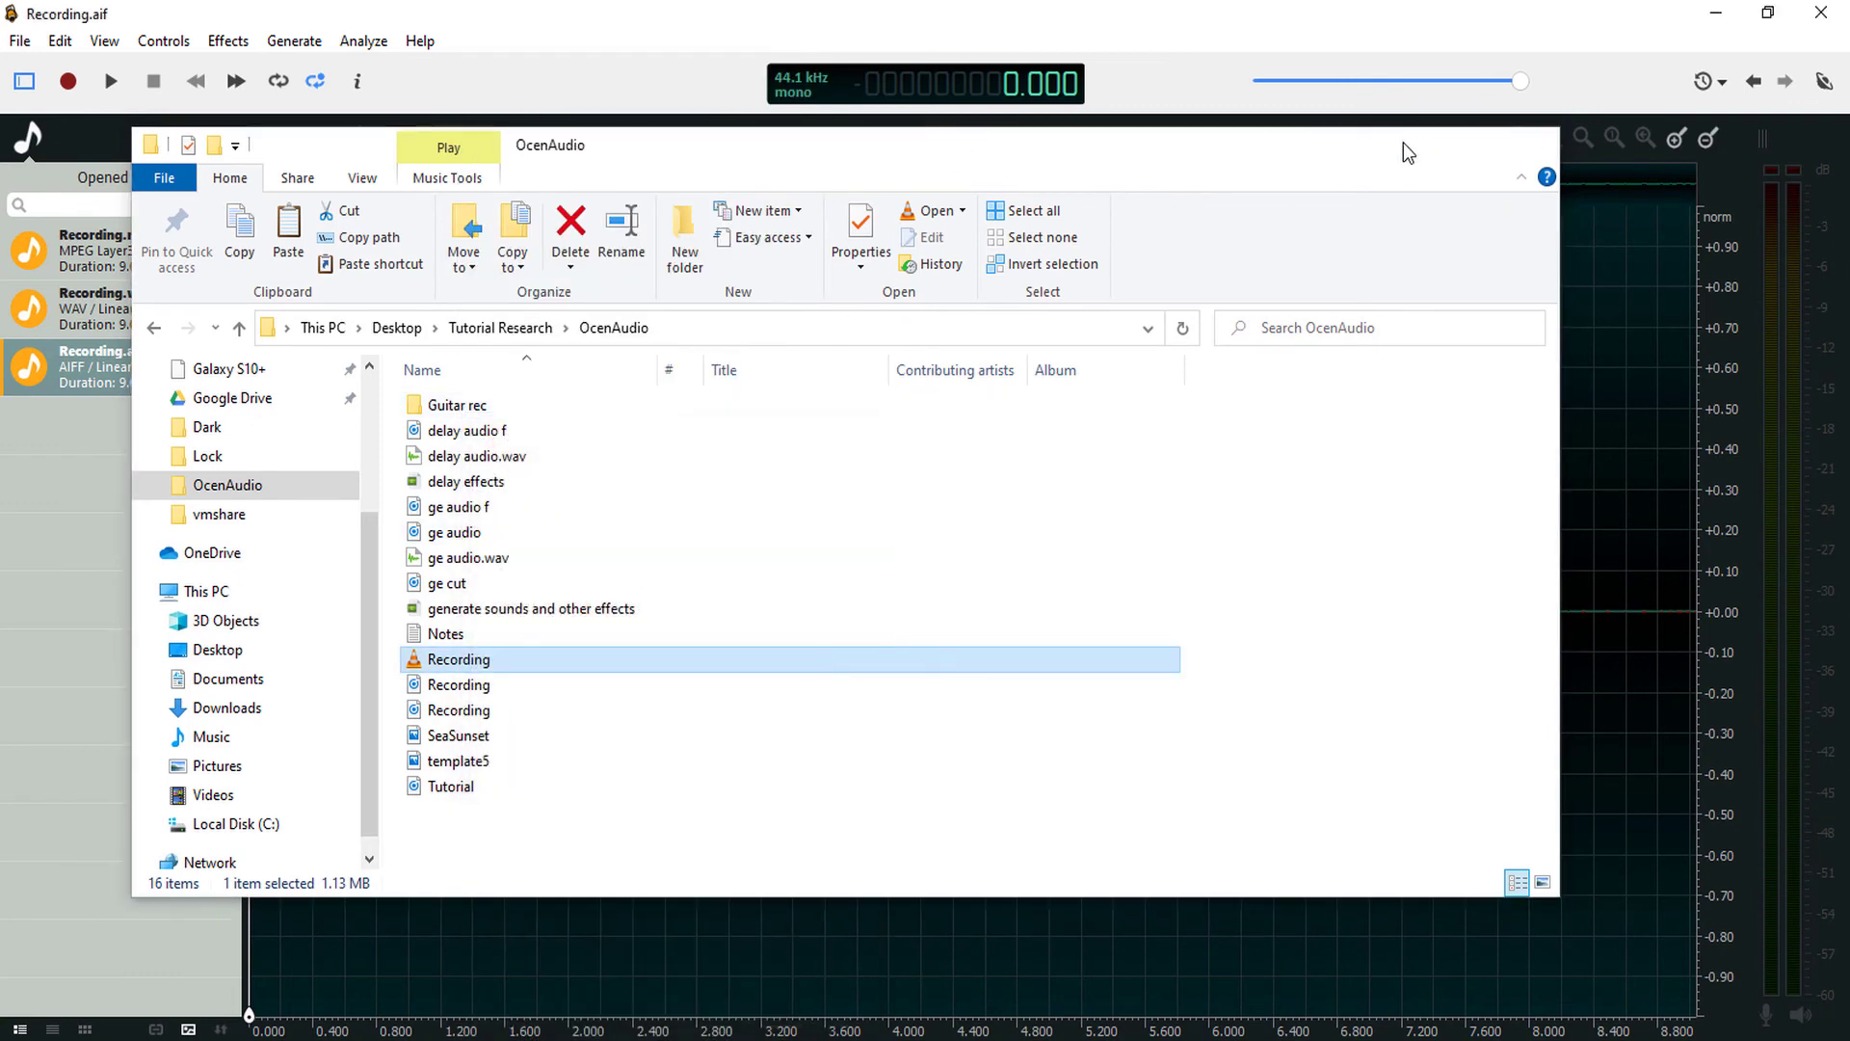
pyautogui.click(1423, 145)
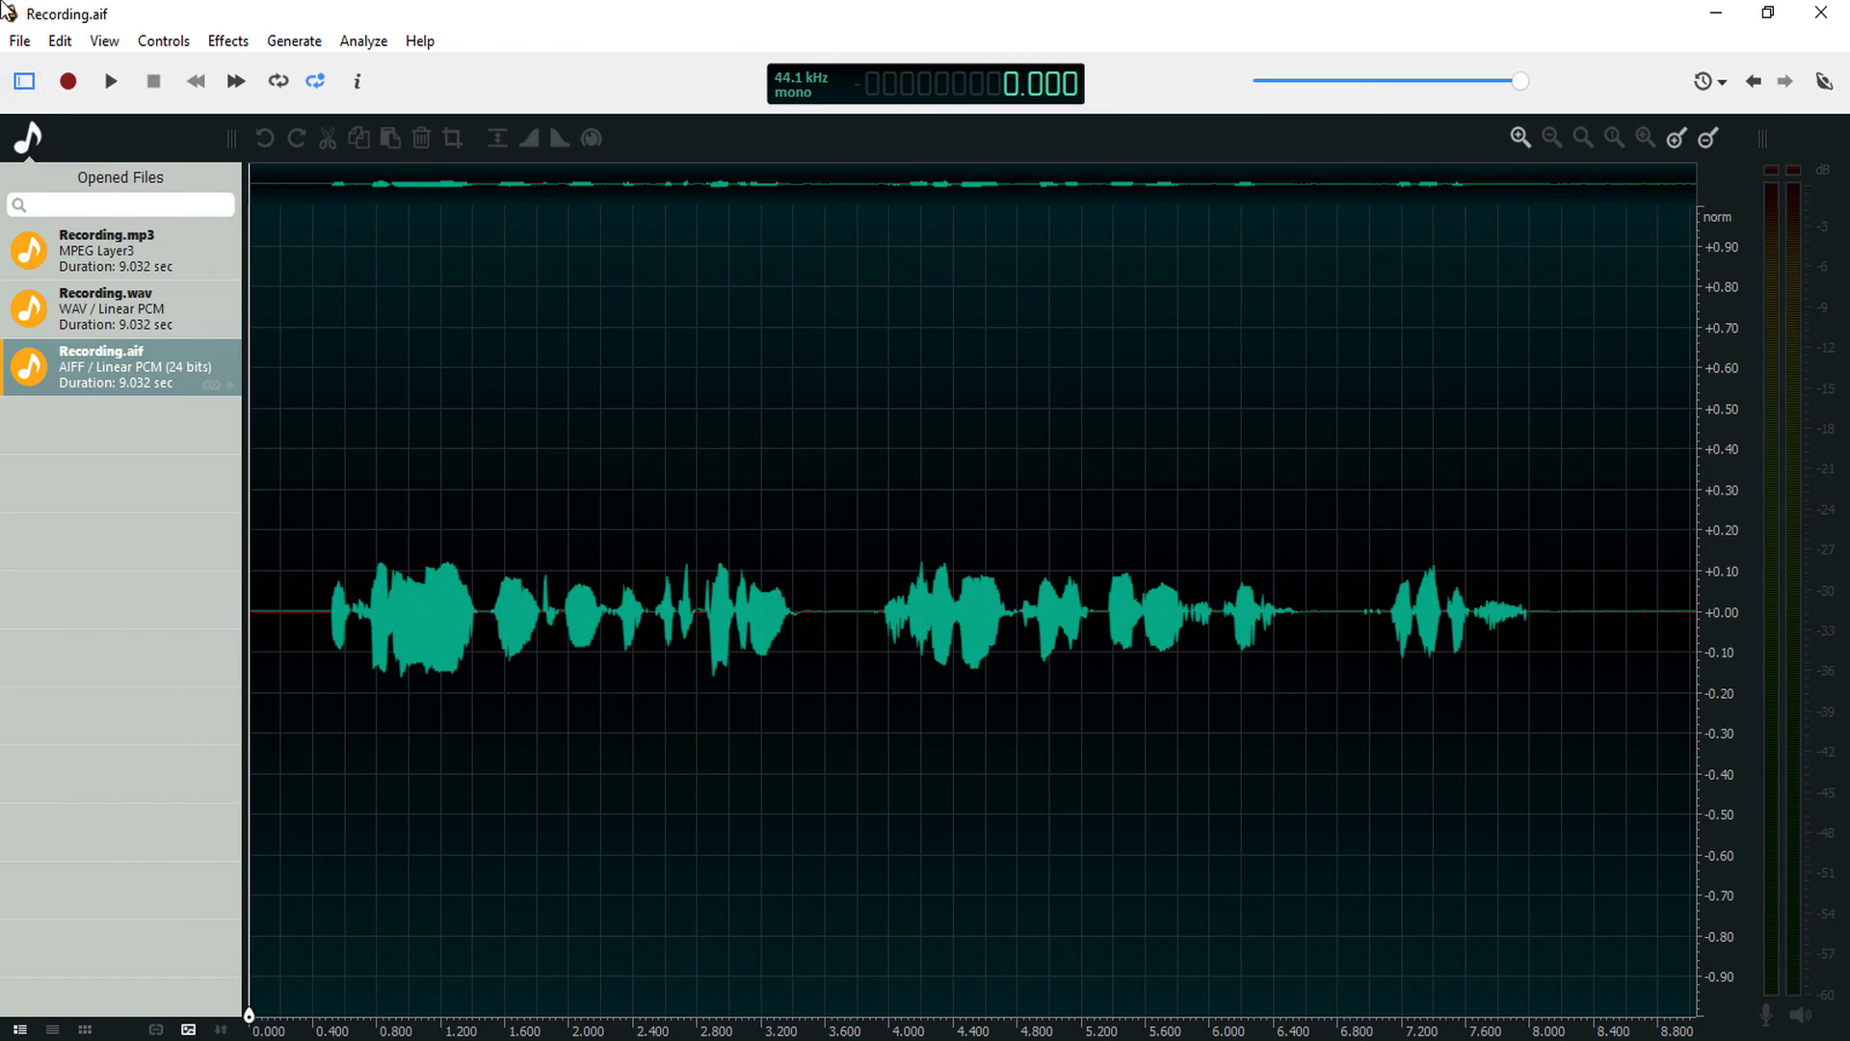
pyautogui.click(22, 43)
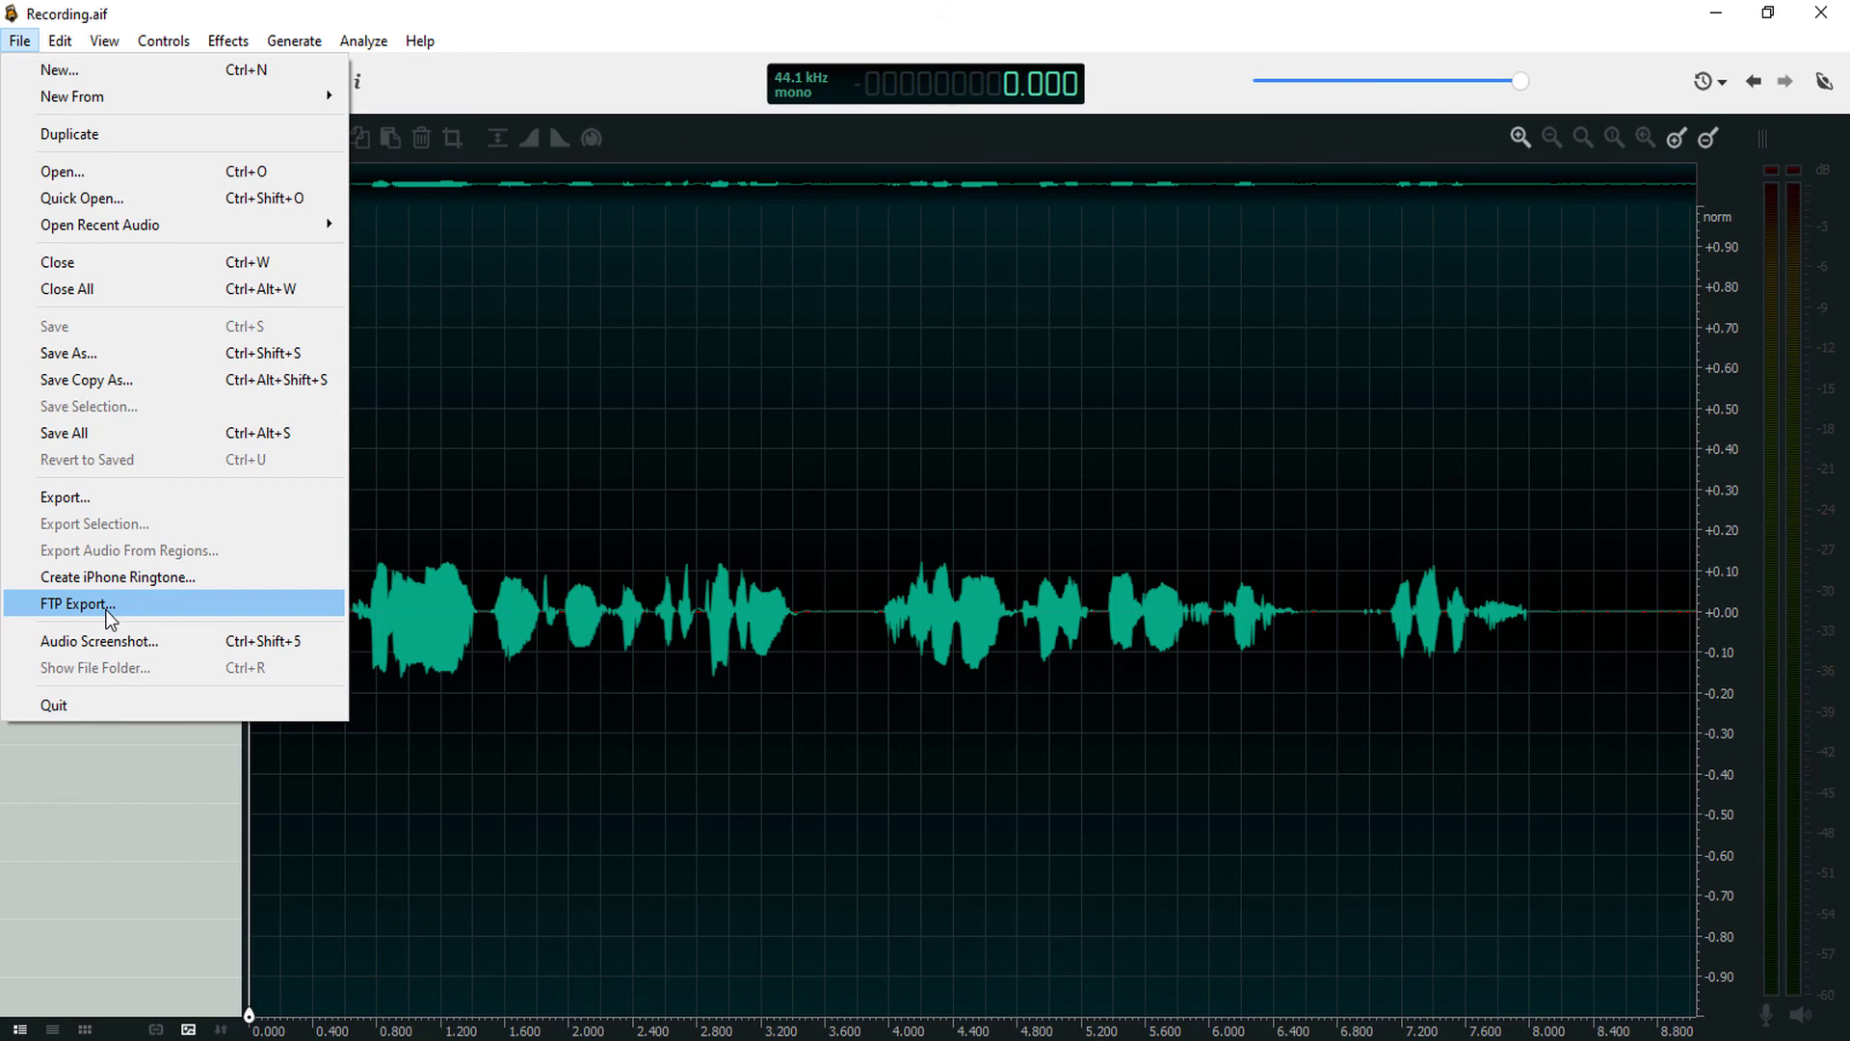
pyautogui.click(58, 604)
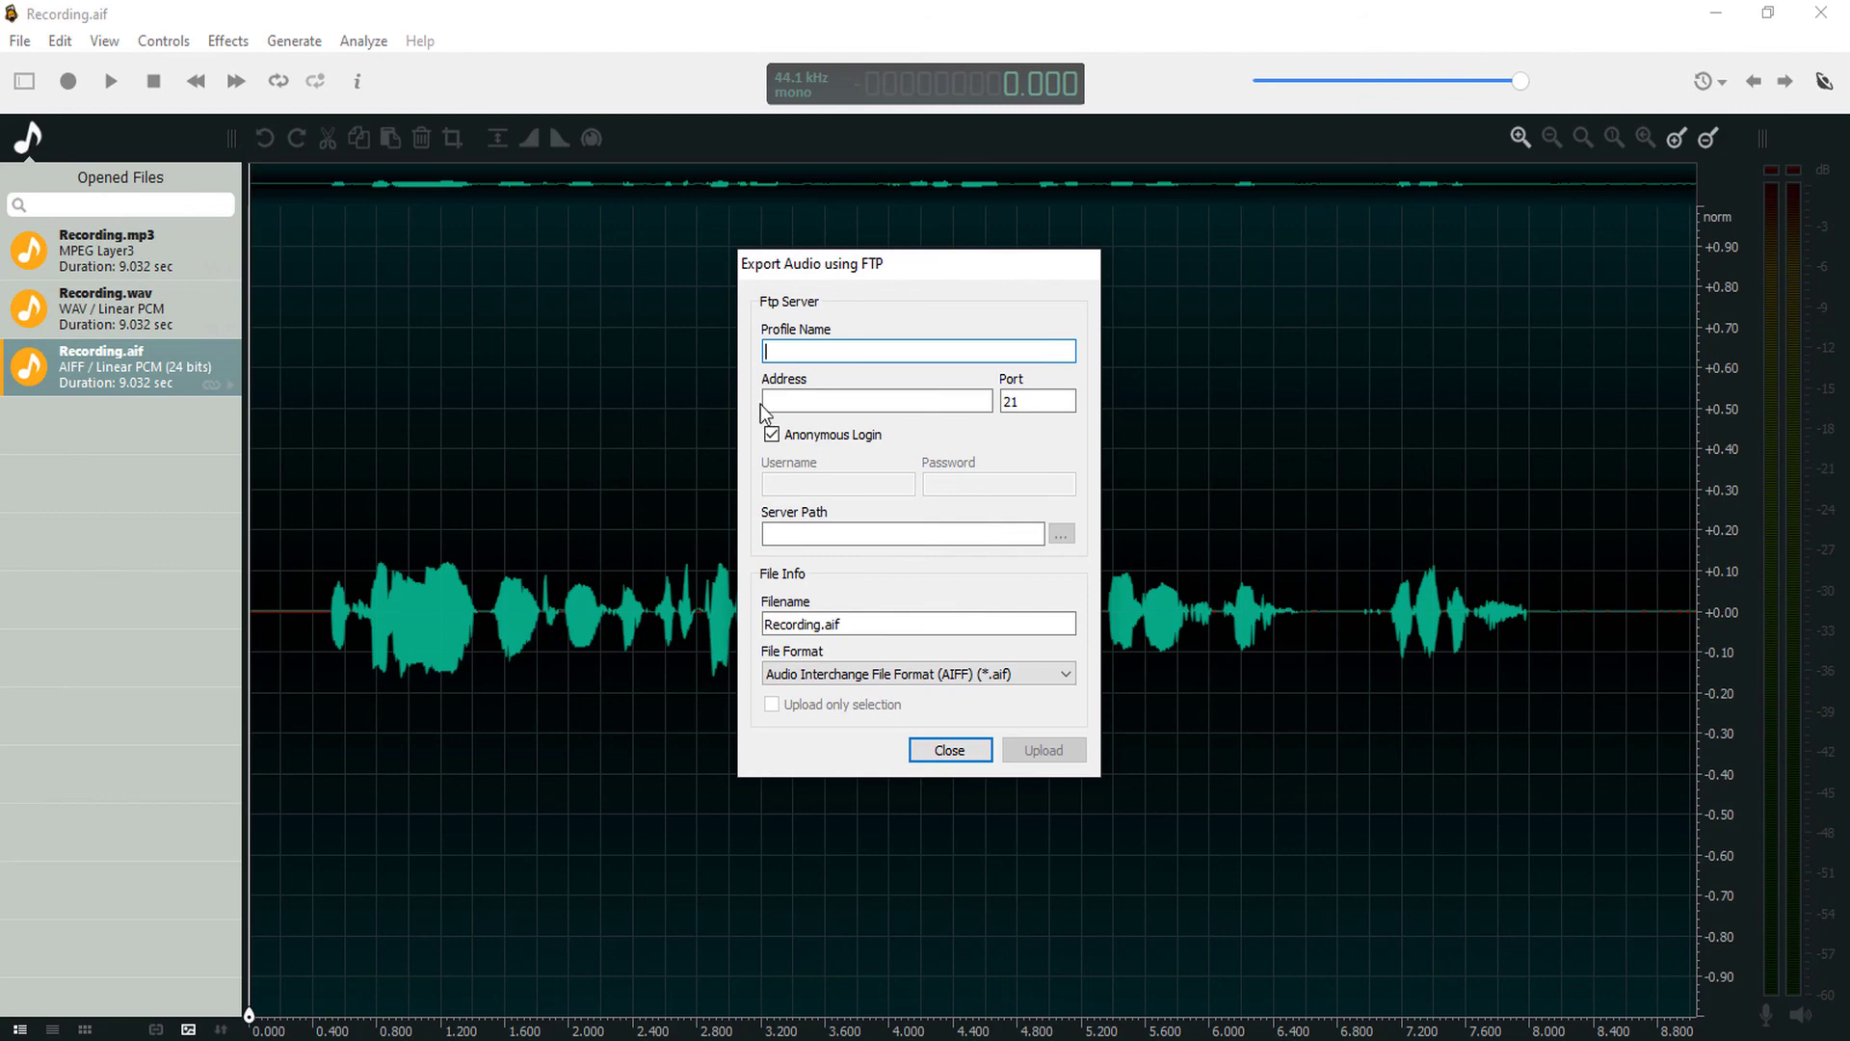
pyautogui.click(967, 761)
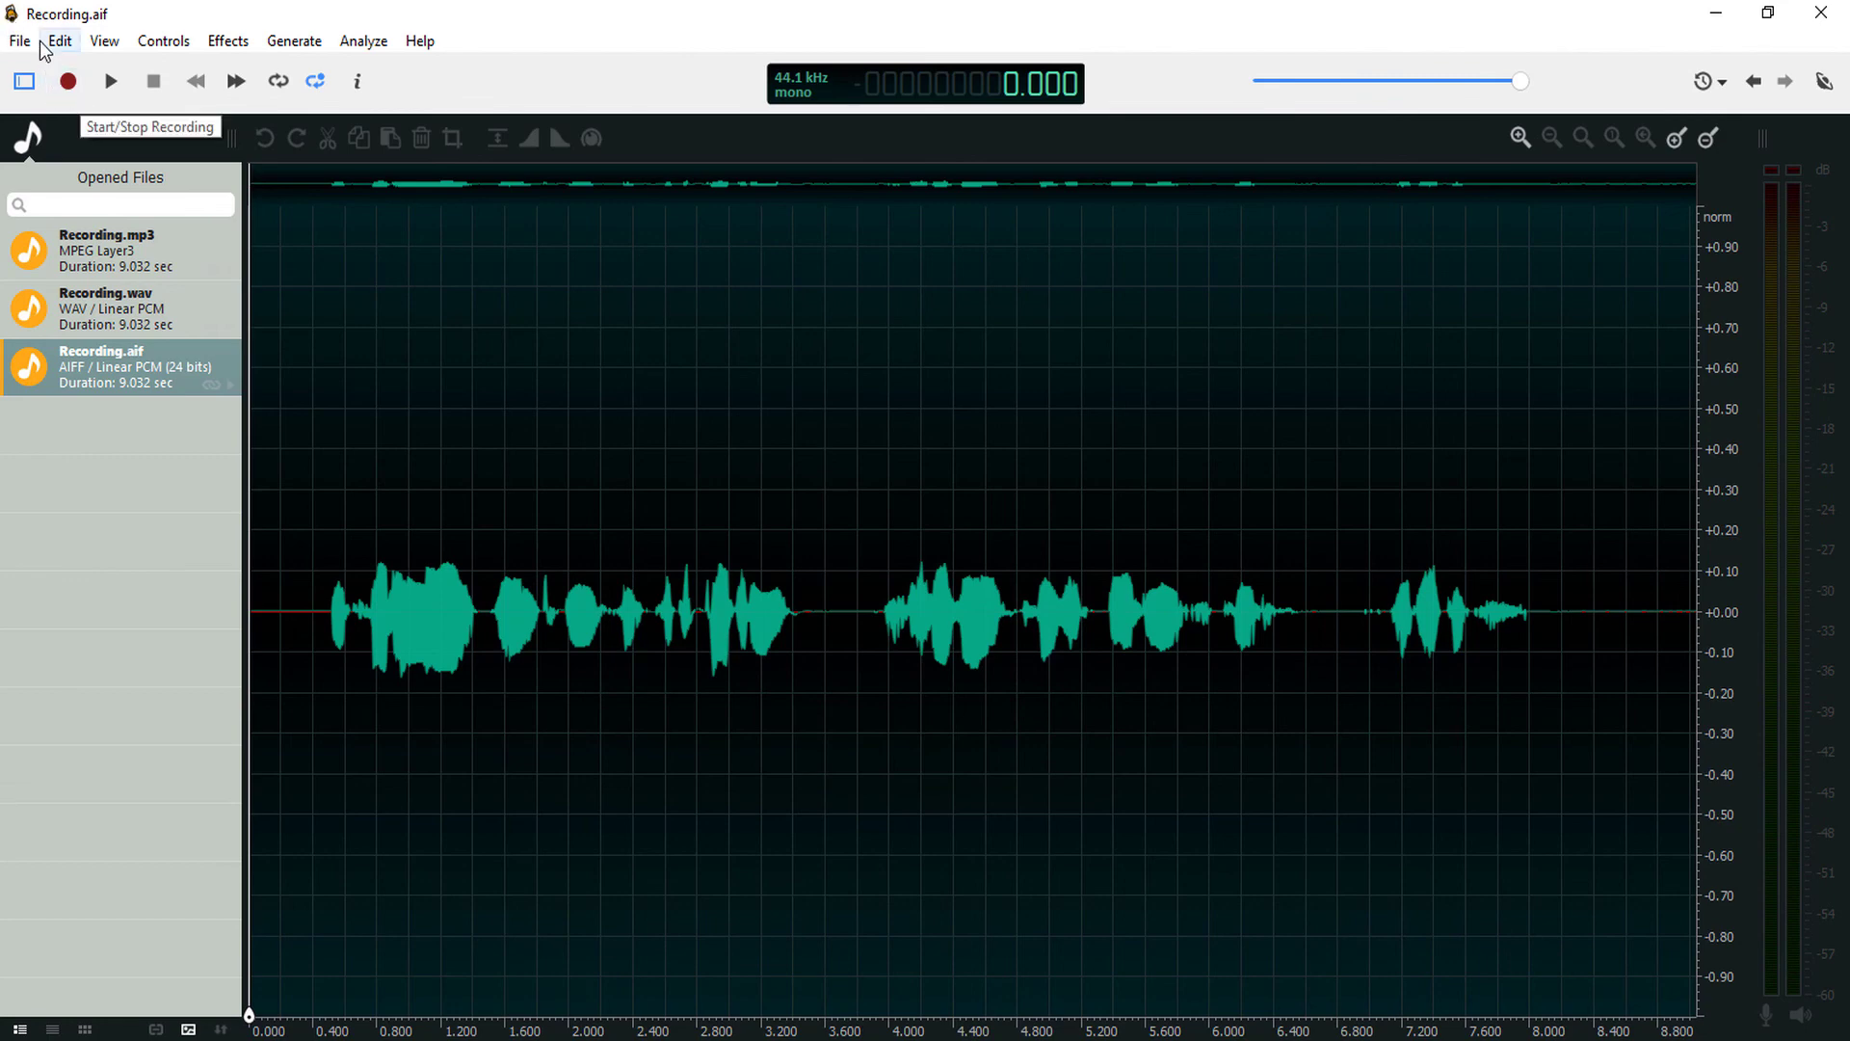
# - Open ocenaudio's File menu with the three recordings still loaded
pyautogui.click(20, 43)
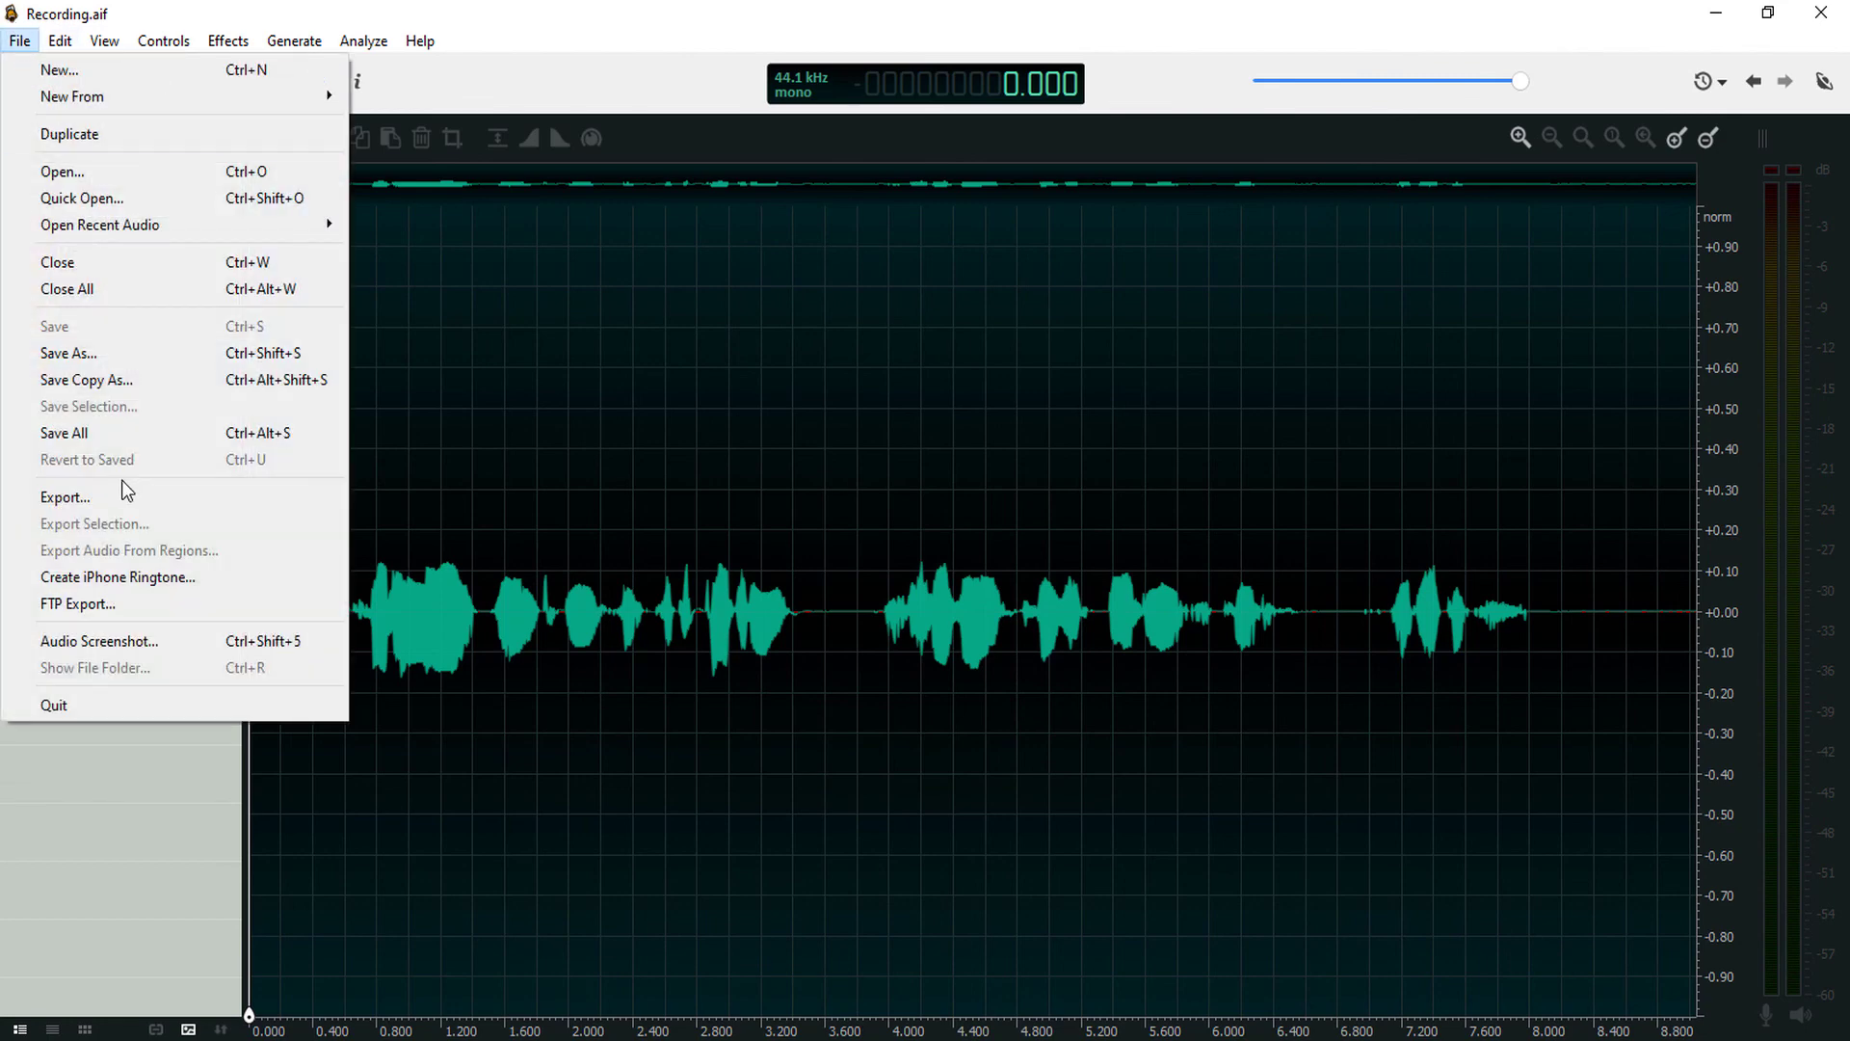